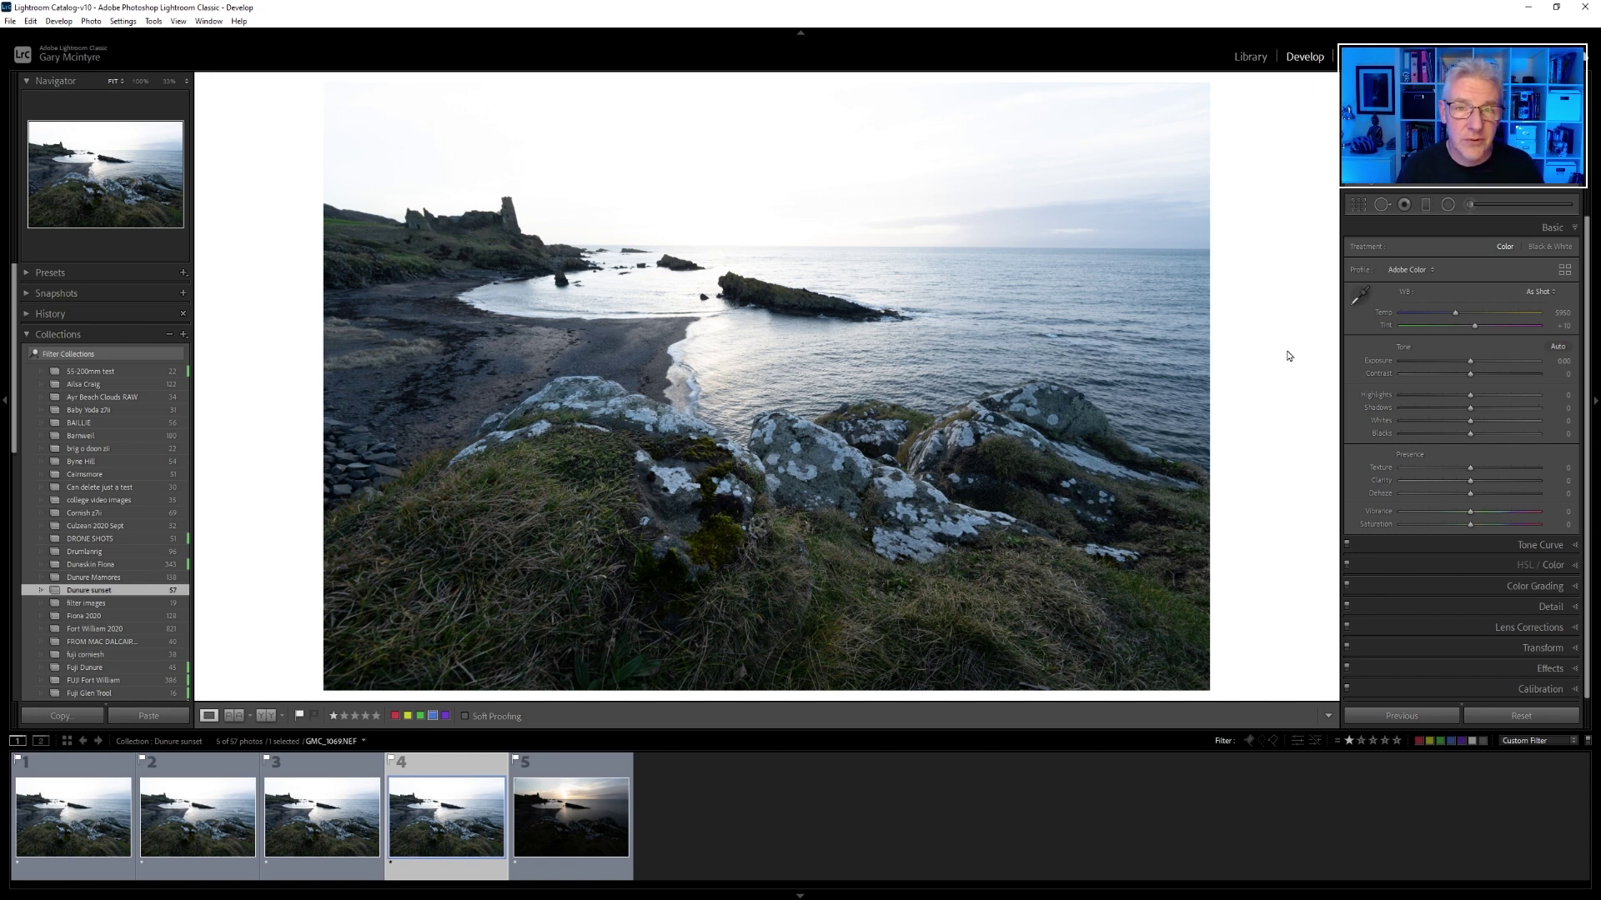
# - Compare the frames zoomed in on the castle for sharpness, view the sunset frame, and return to frame 4
pyautogui.press('Home')
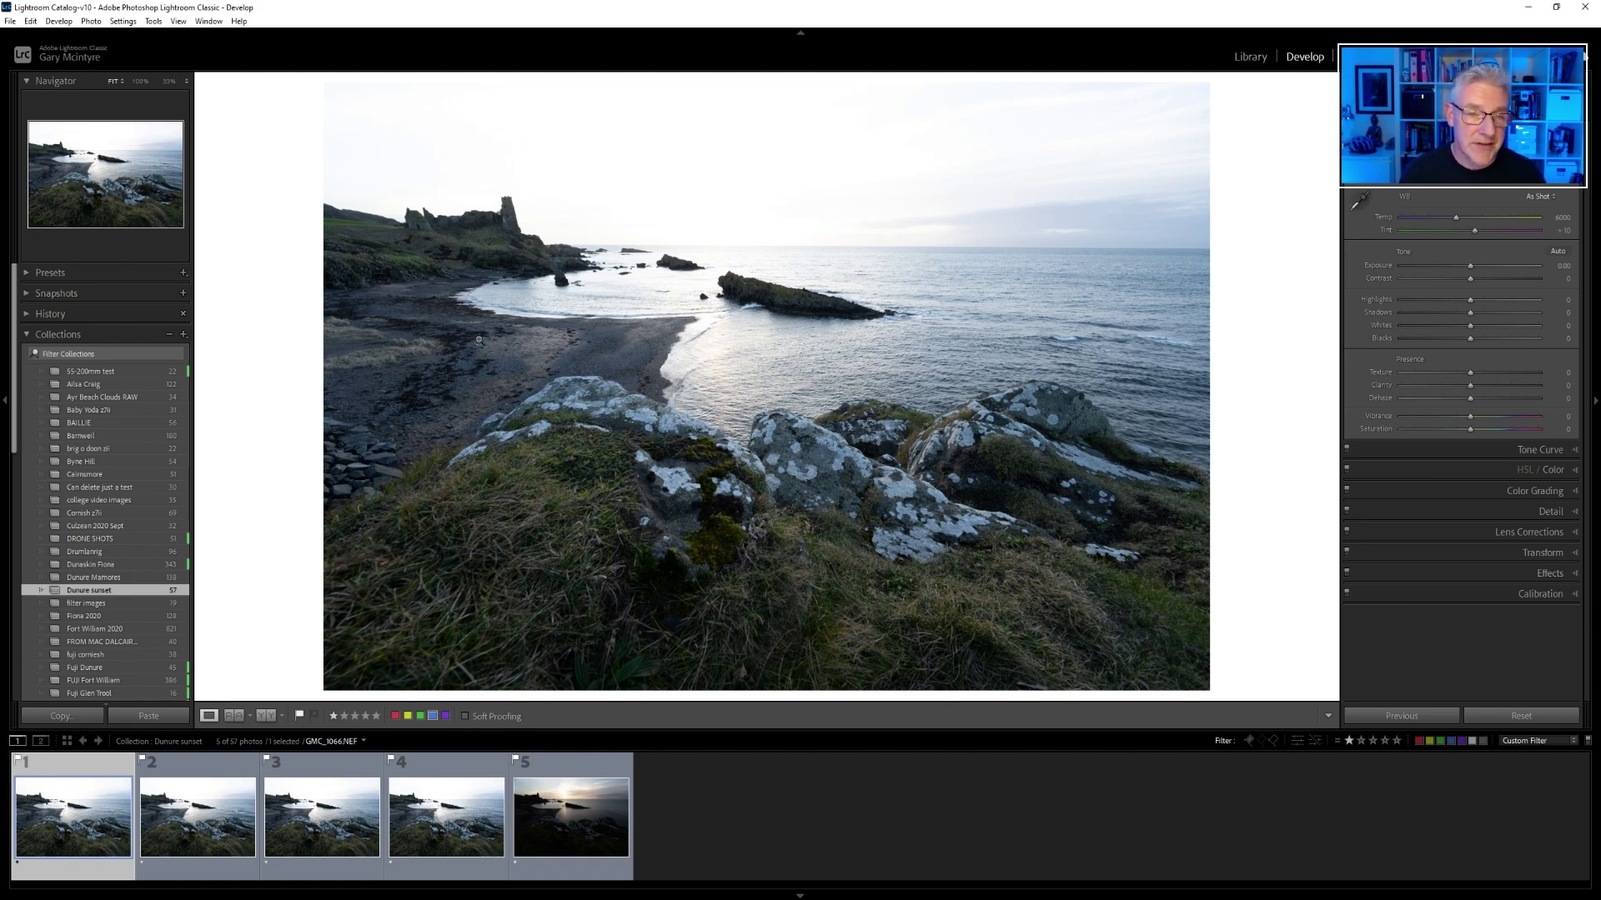
pyautogui.click(510, 215)
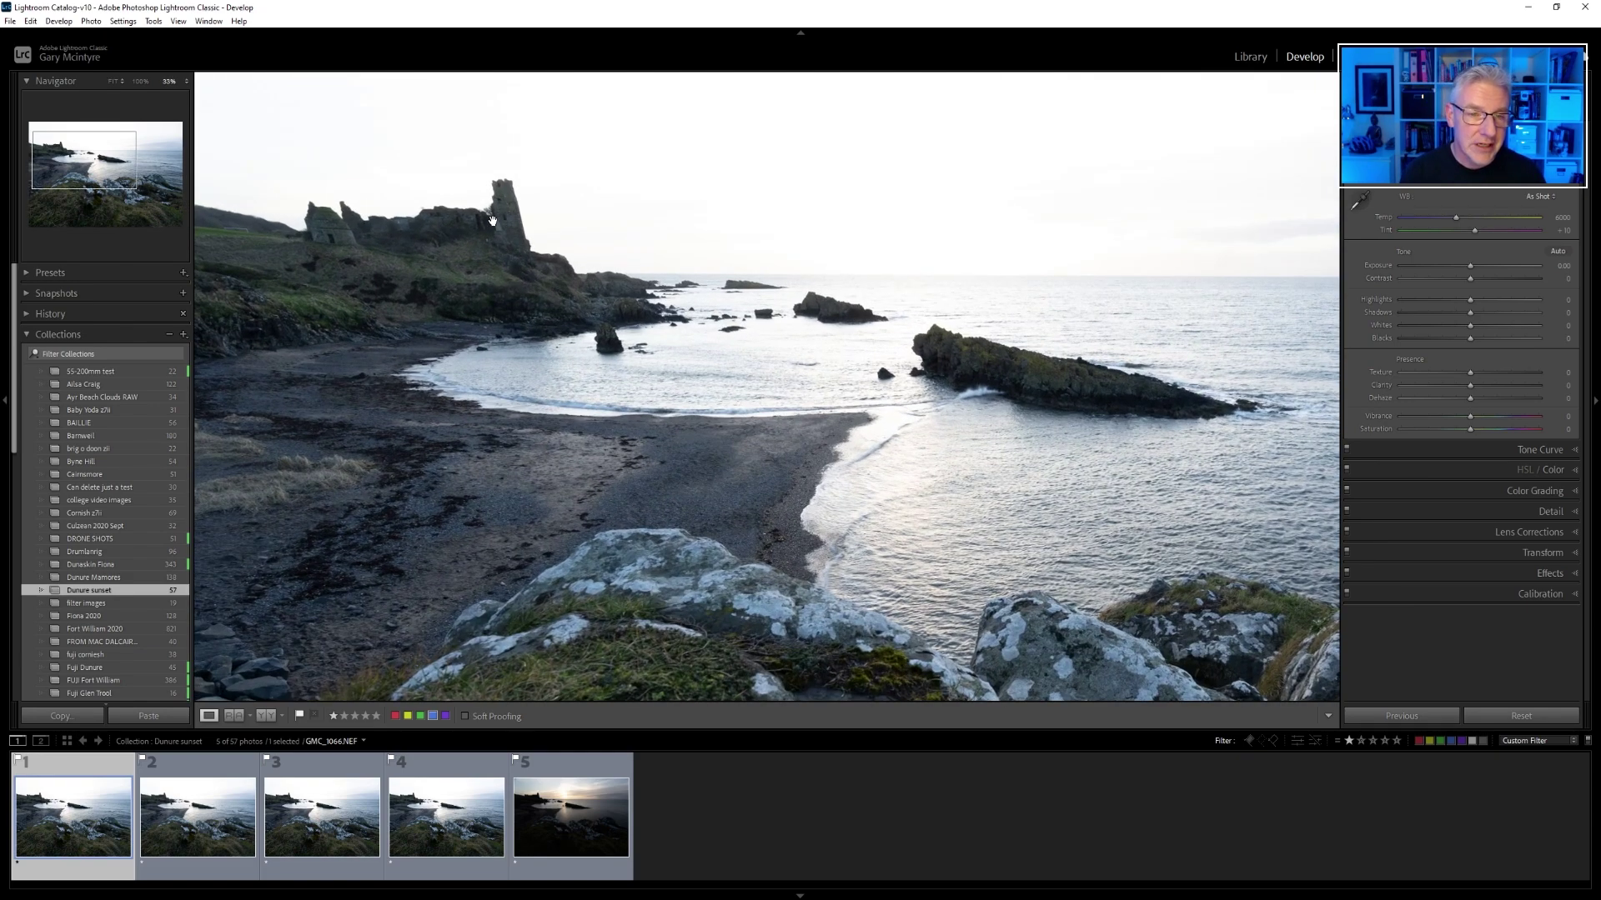
pyautogui.click(198, 817)
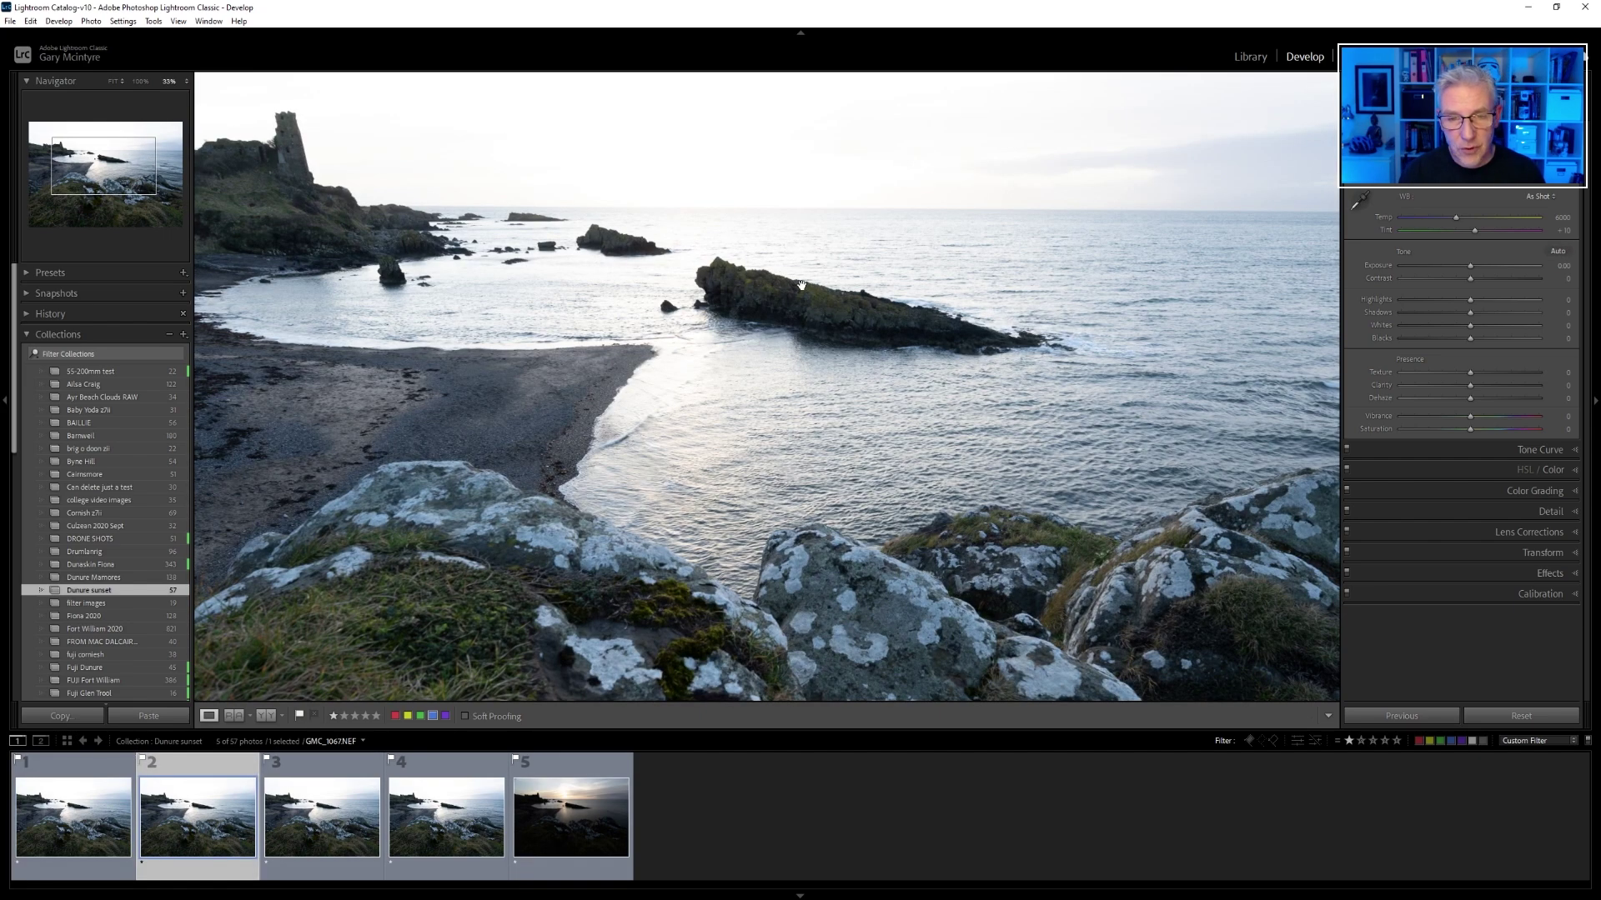
pyautogui.click(284, 800)
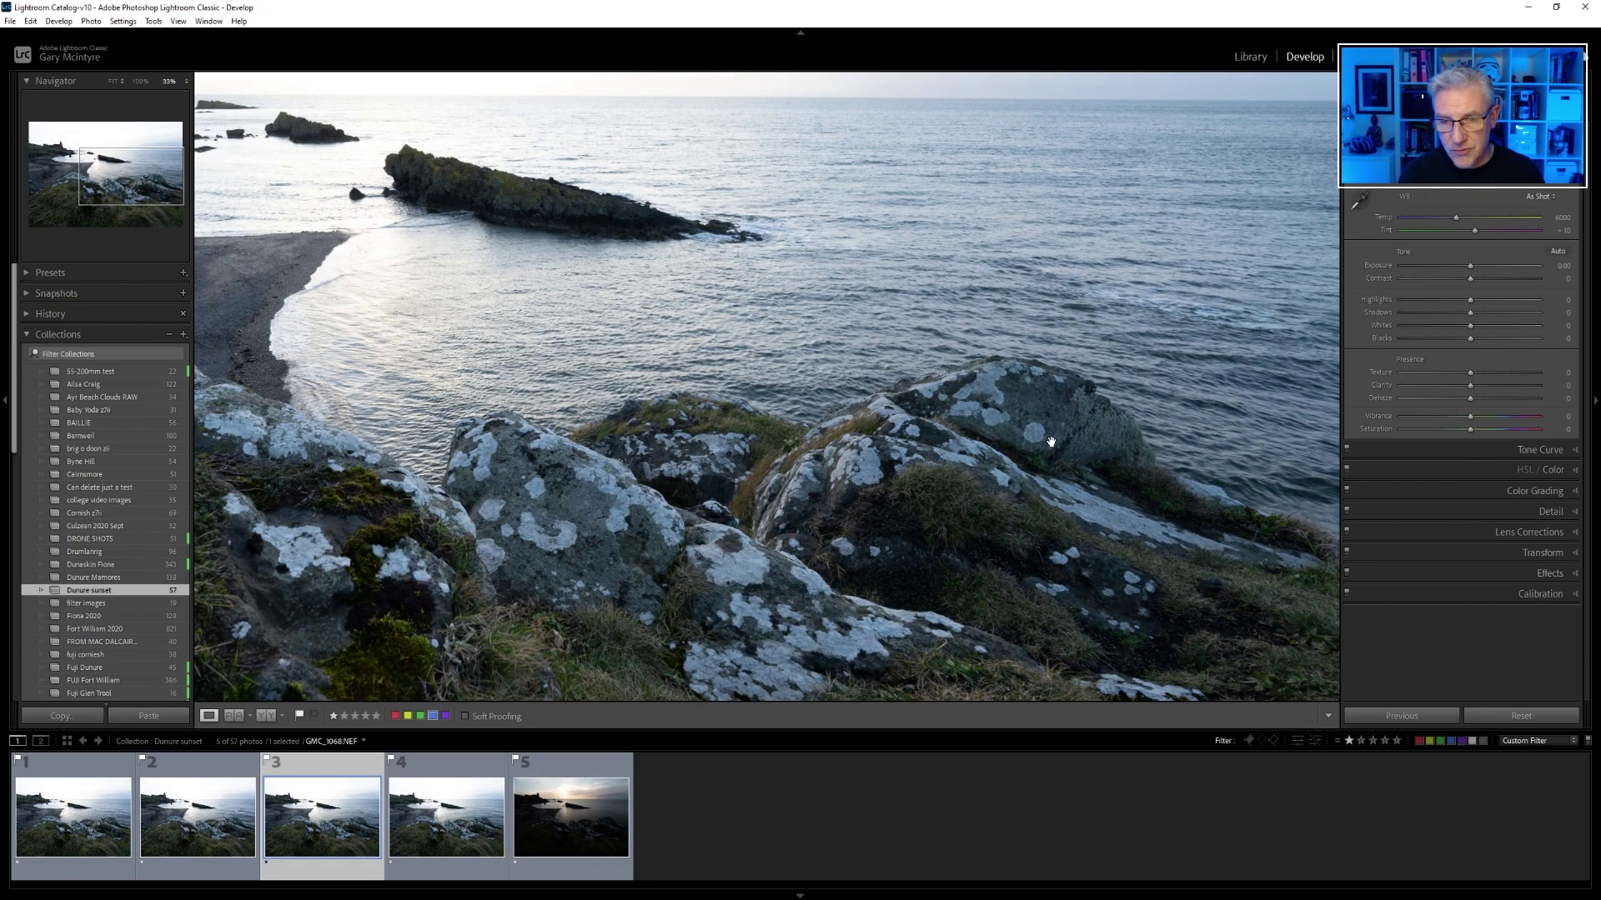
pyautogui.click(493, 796)
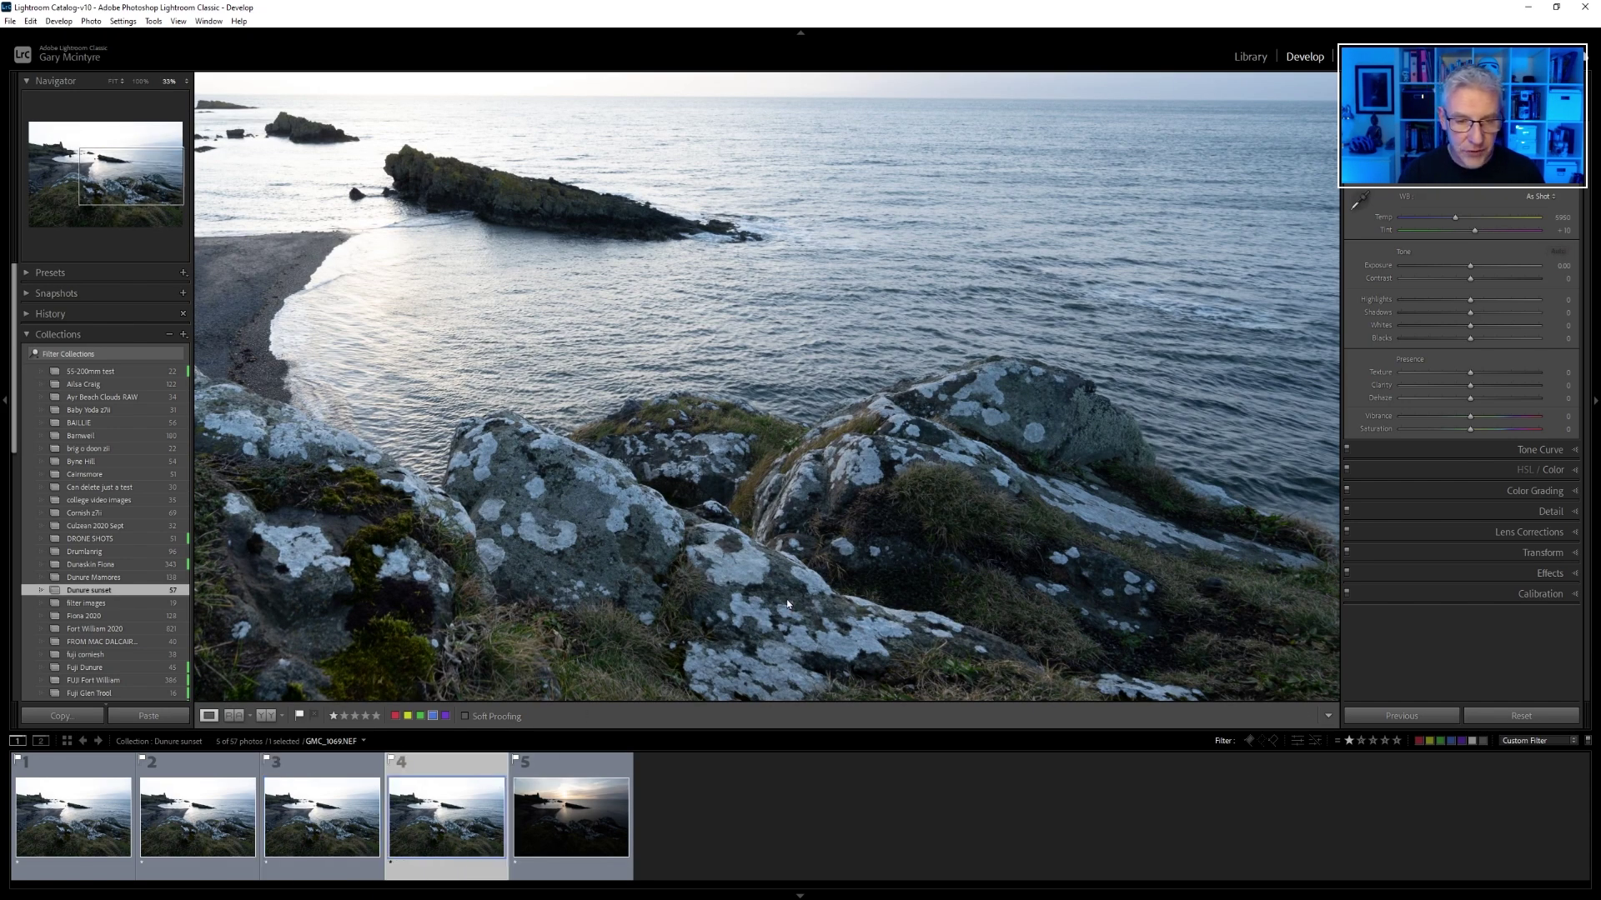
pyautogui.click(777, 603)
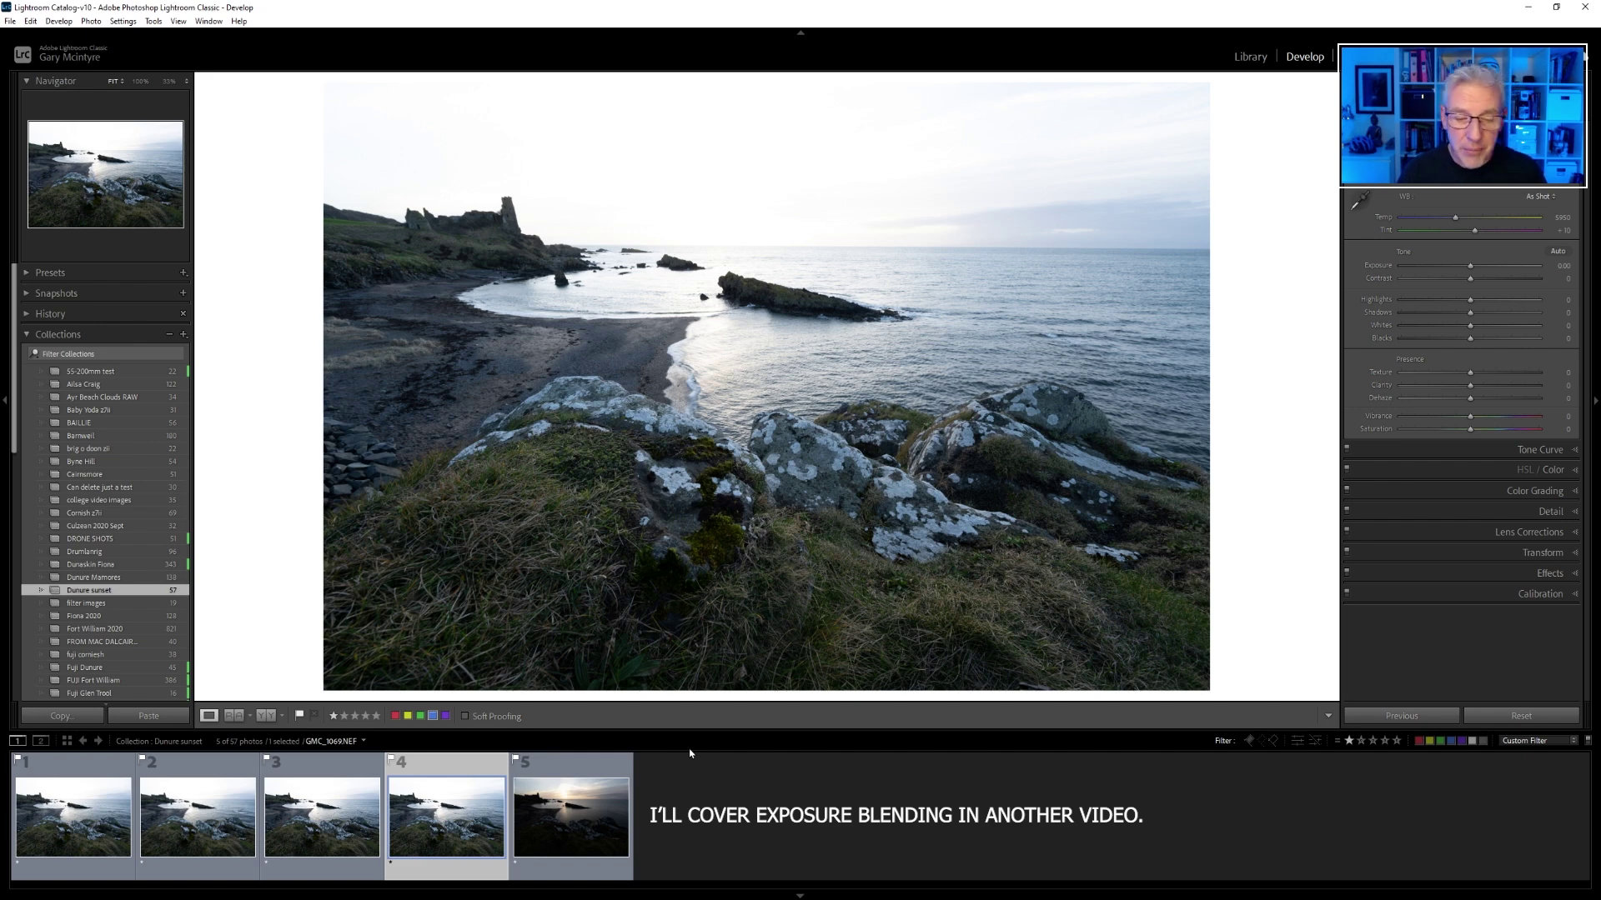
pyautogui.click(608, 833)
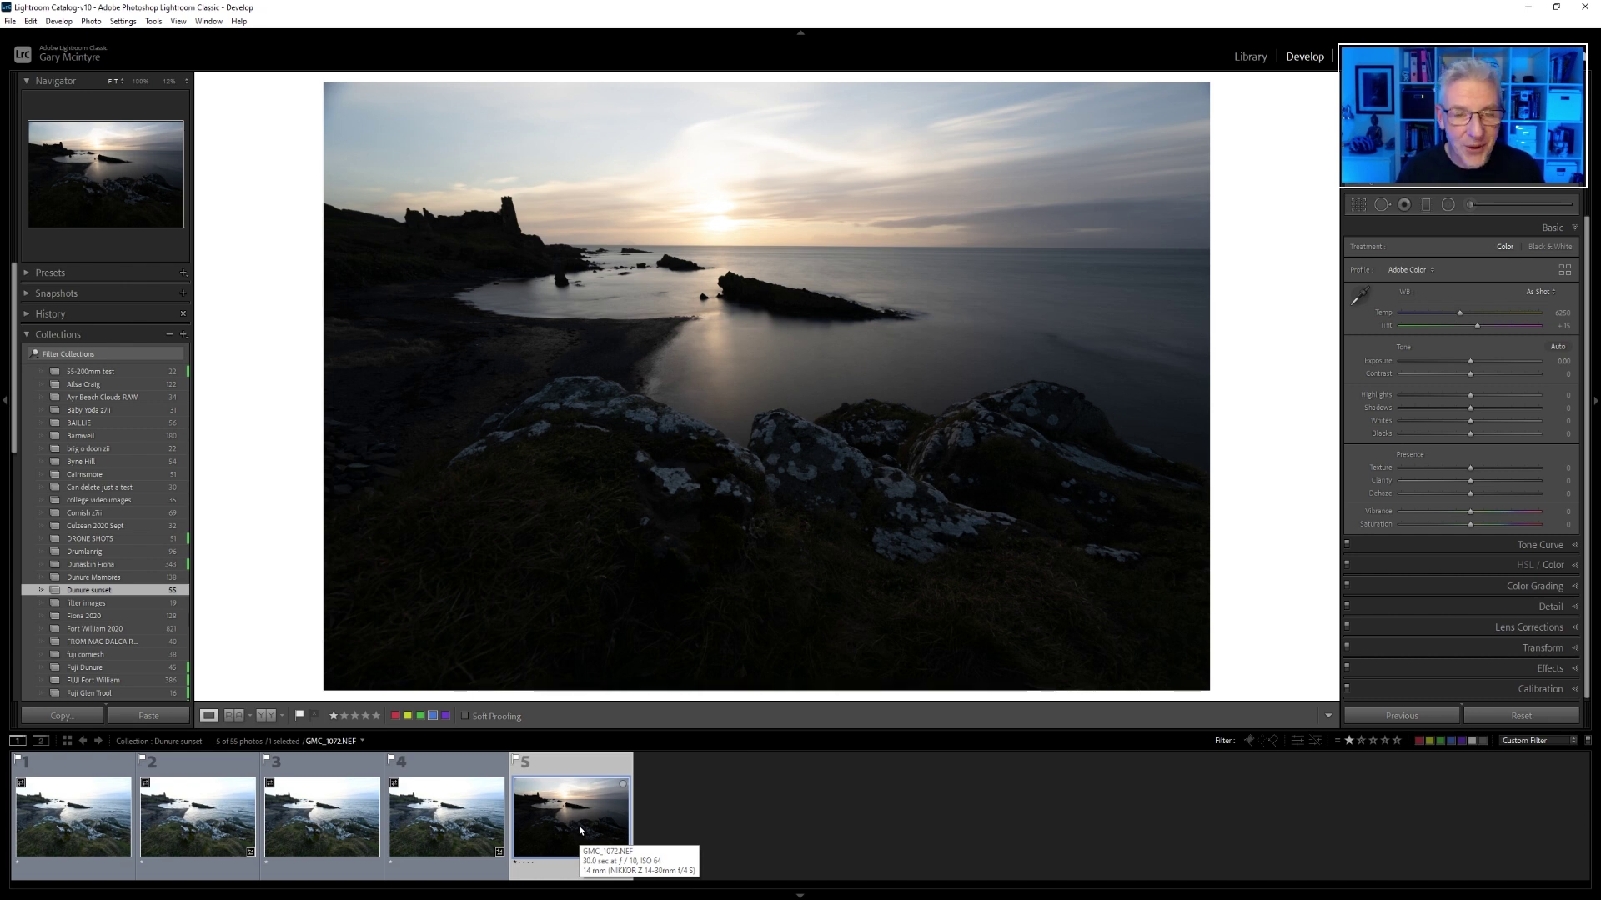
pyautogui.press('Home')
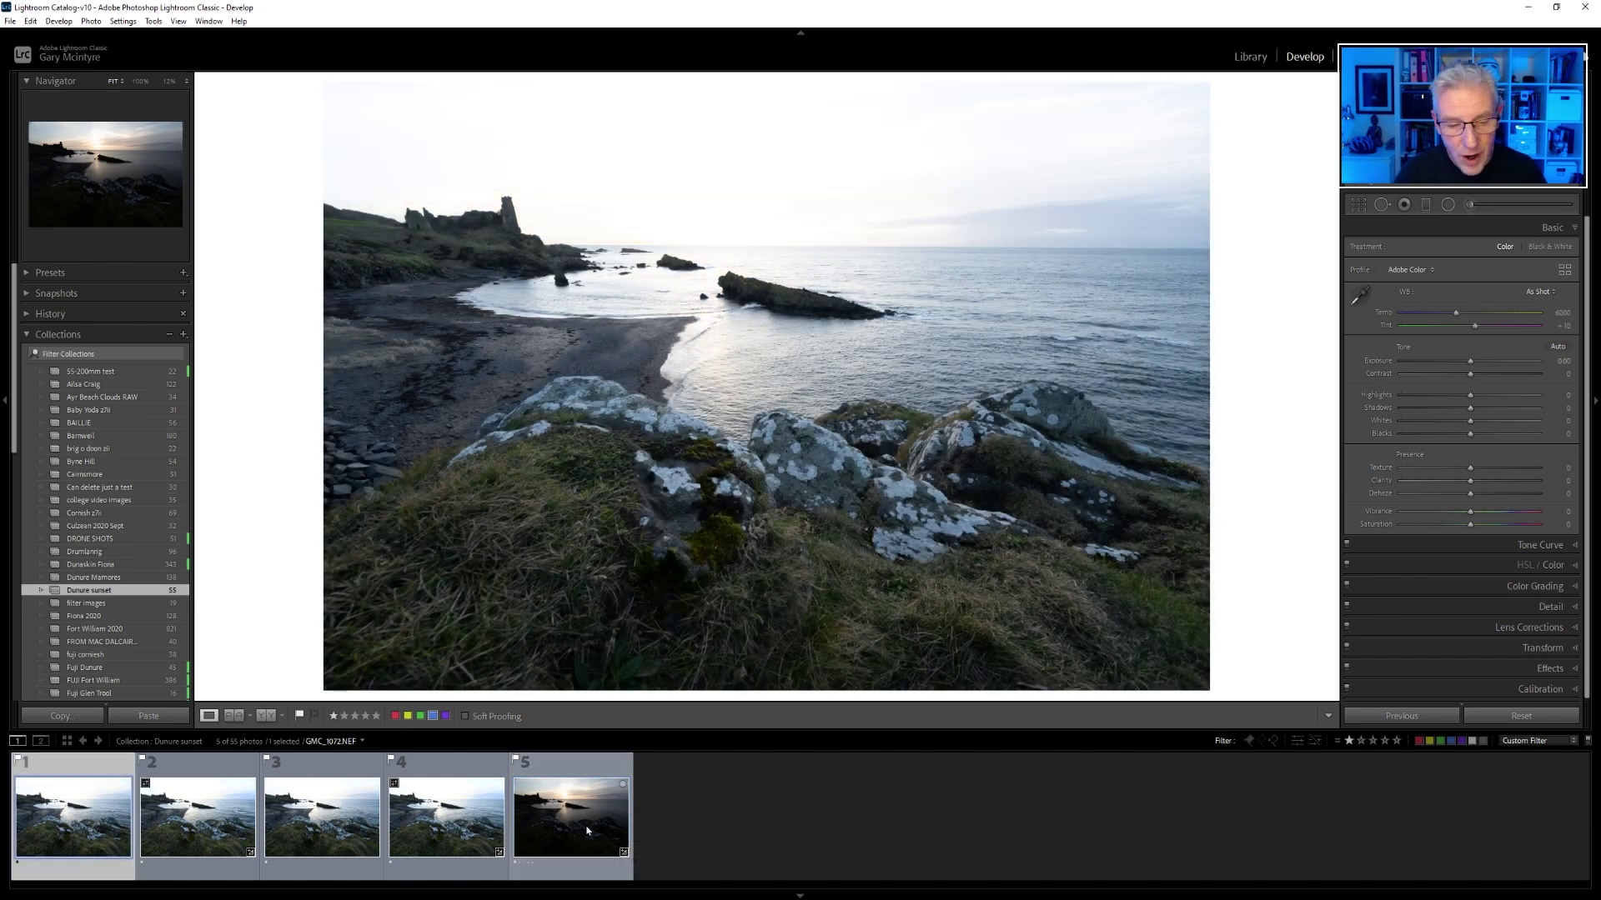
pyautogui.click(442, 831)
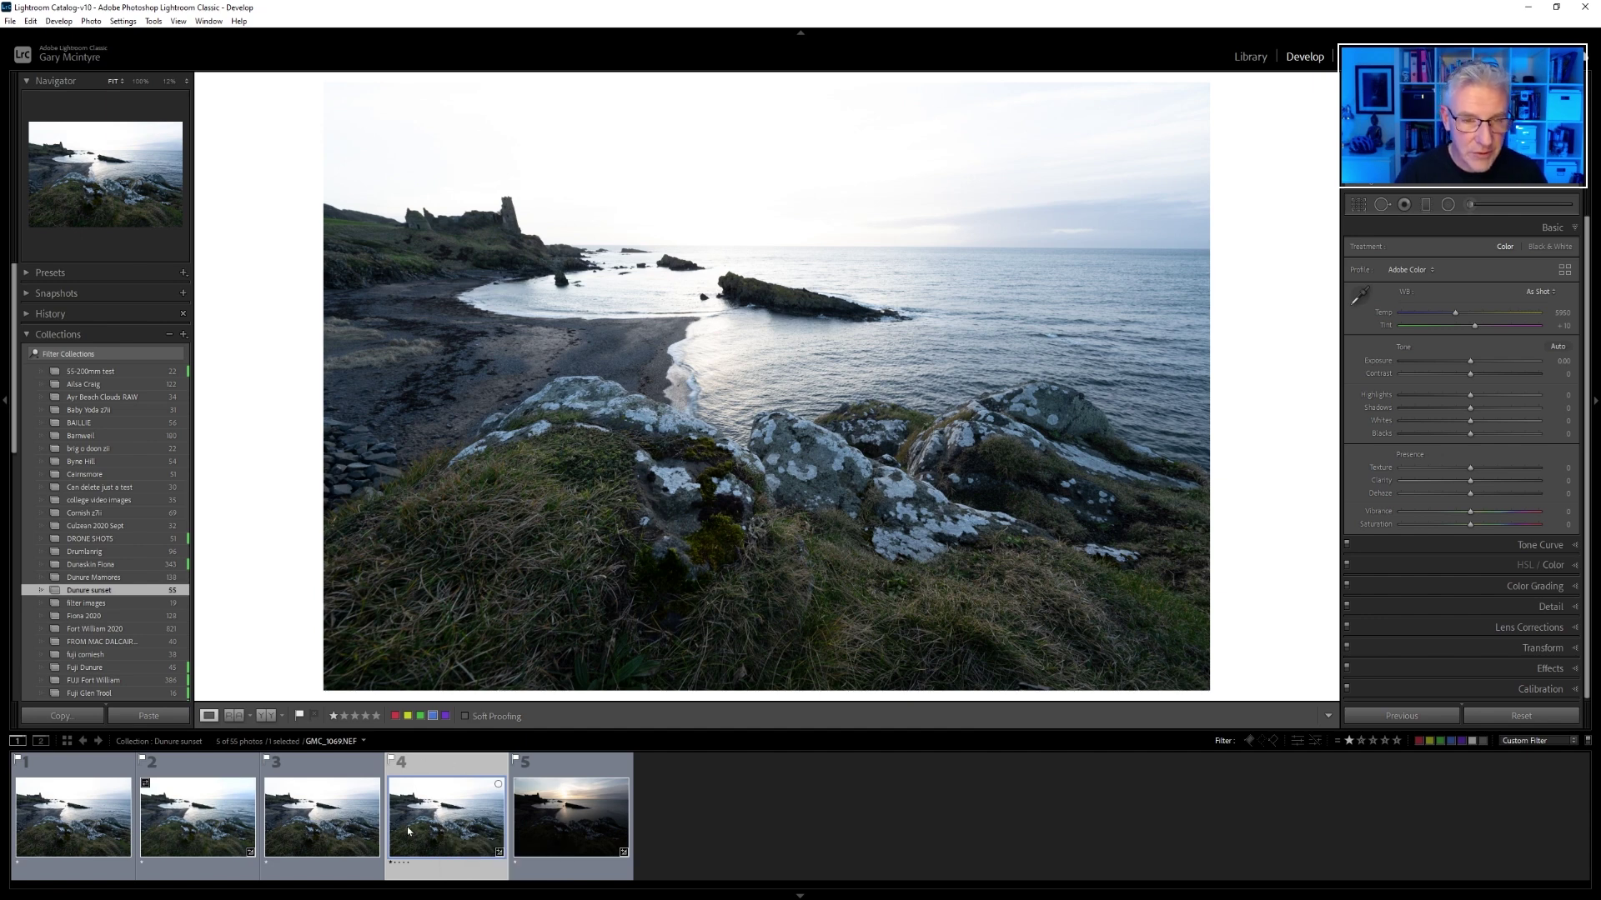
# - Apply Guided Upright with one guide along the horizon and one up the castle tower edge
pyautogui.click(1577, 650)
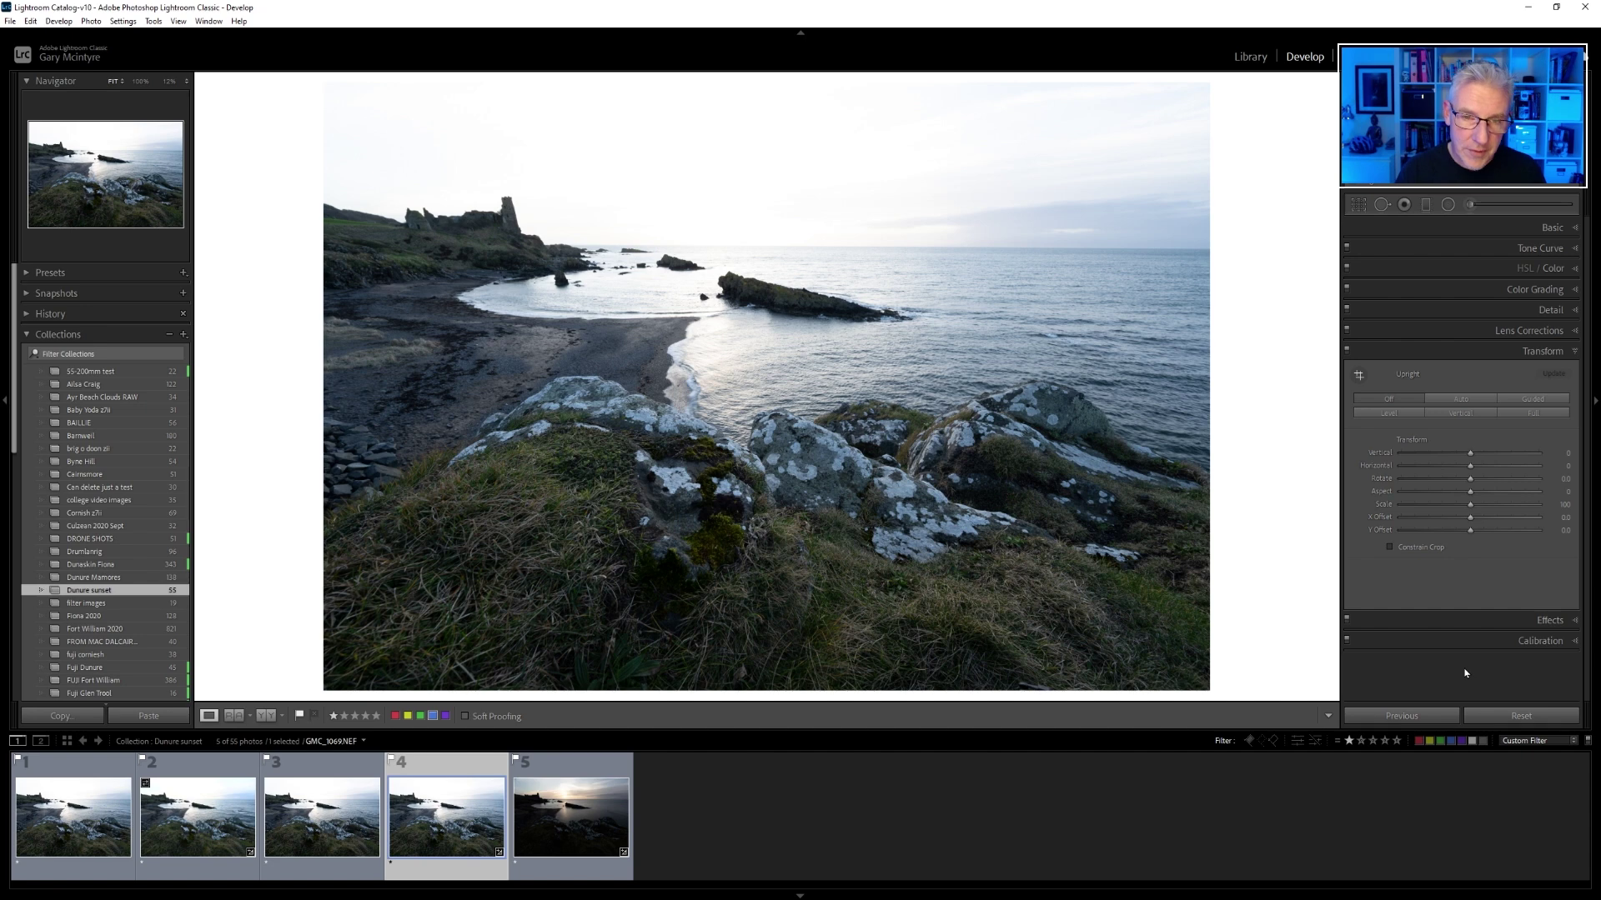
pyautogui.click(1539, 400)
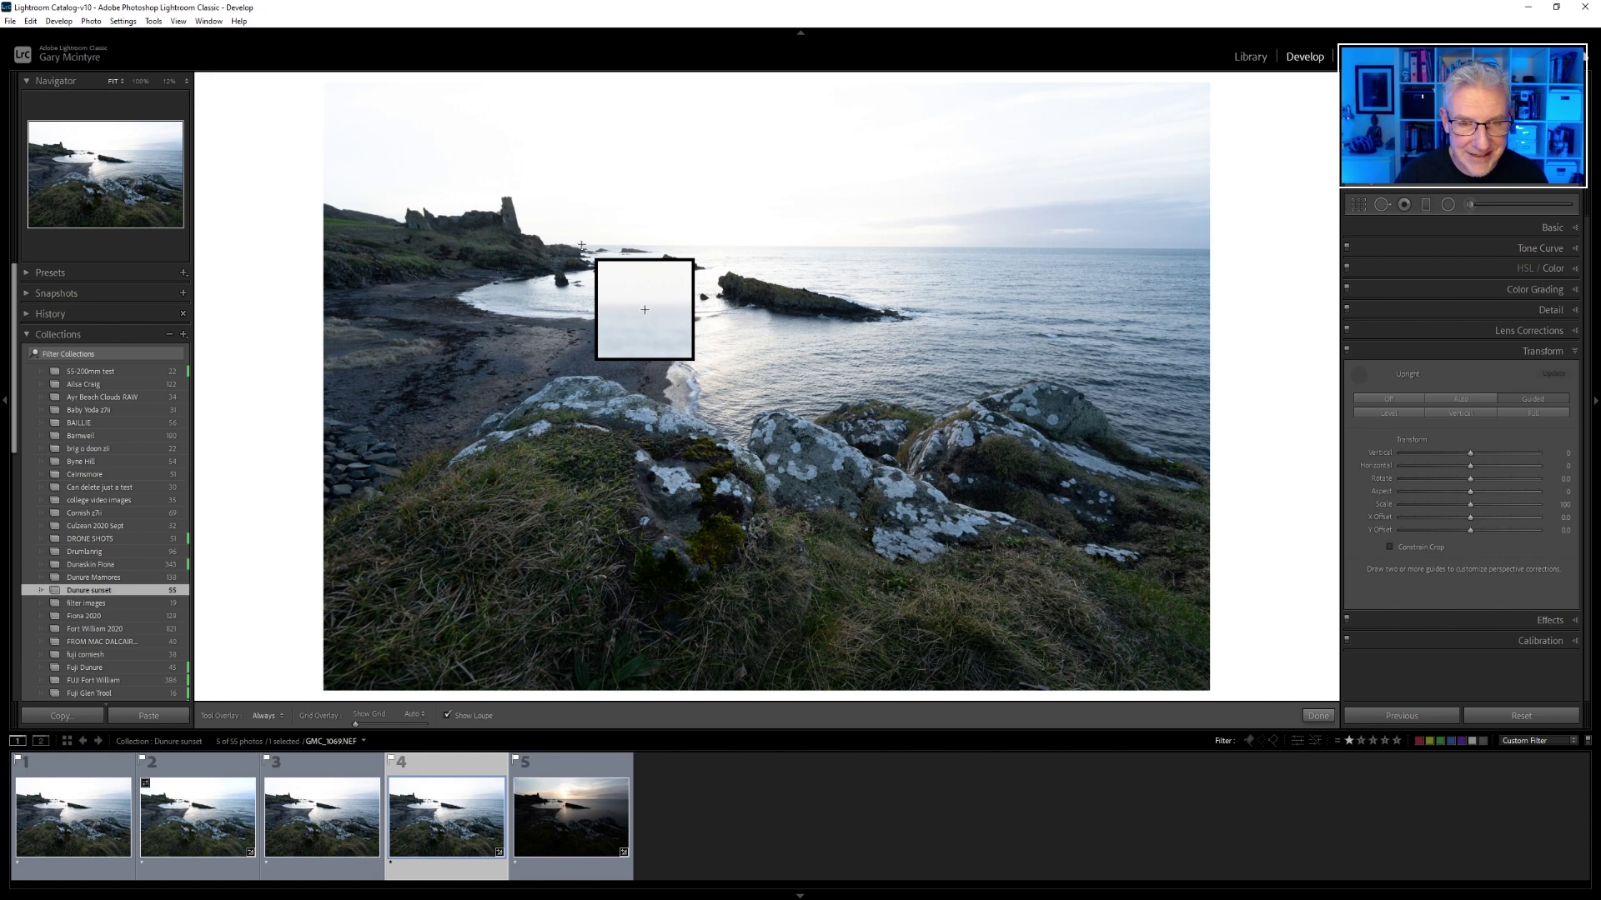
pyautogui.moveTo(581, 245); pyautogui.dragTo(1261, 250)
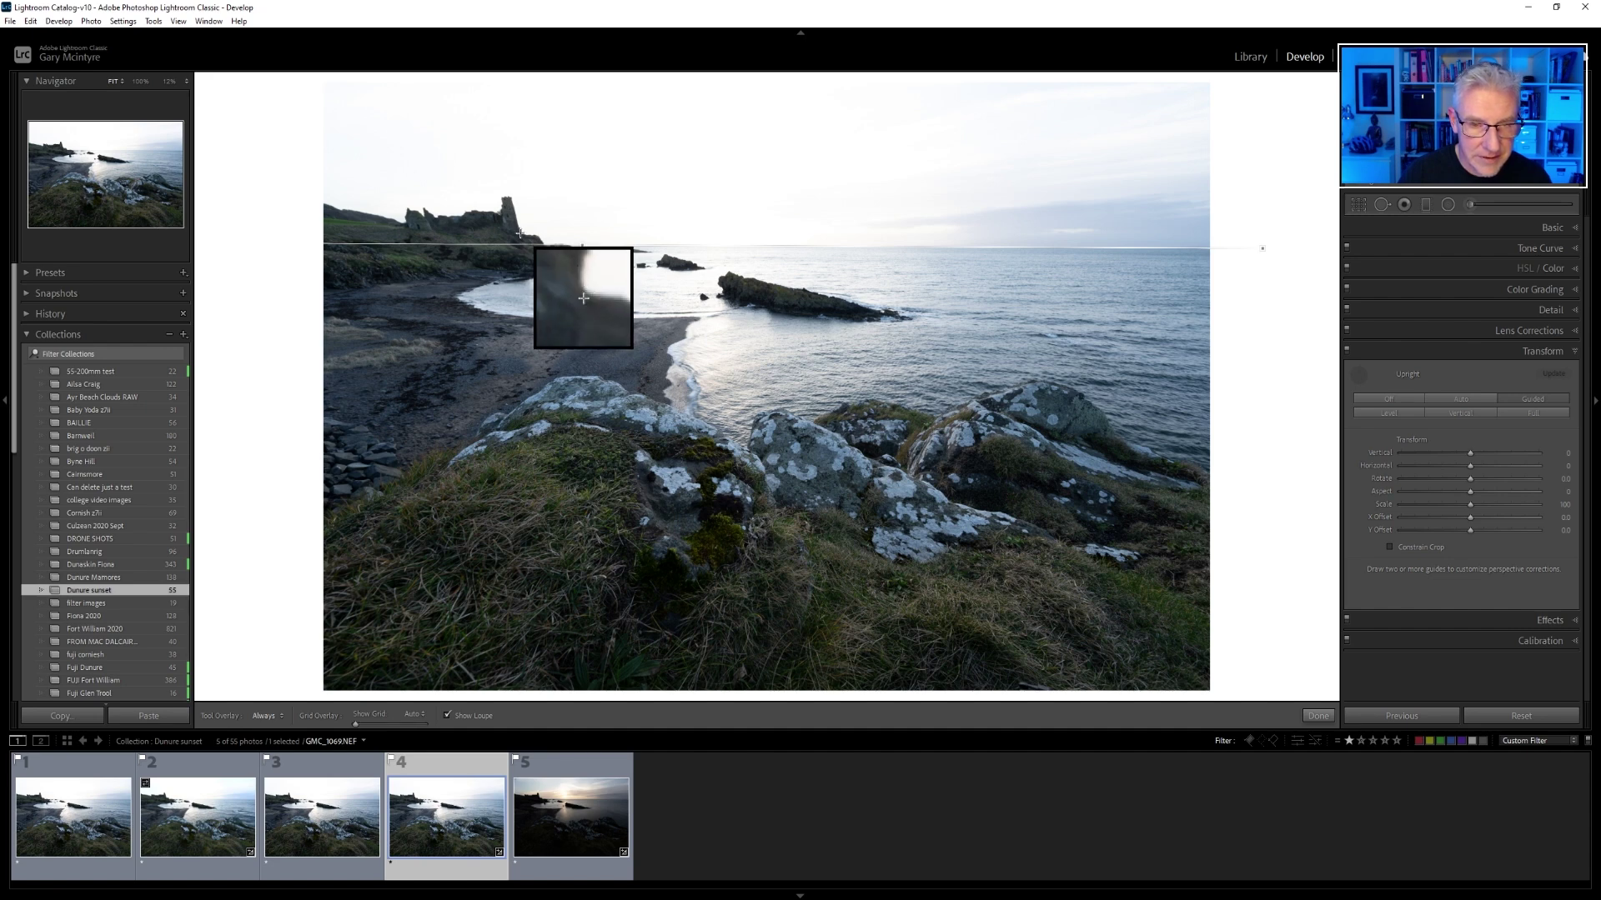
pyautogui.moveTo(519, 234); pyautogui.dragTo(504, 172)
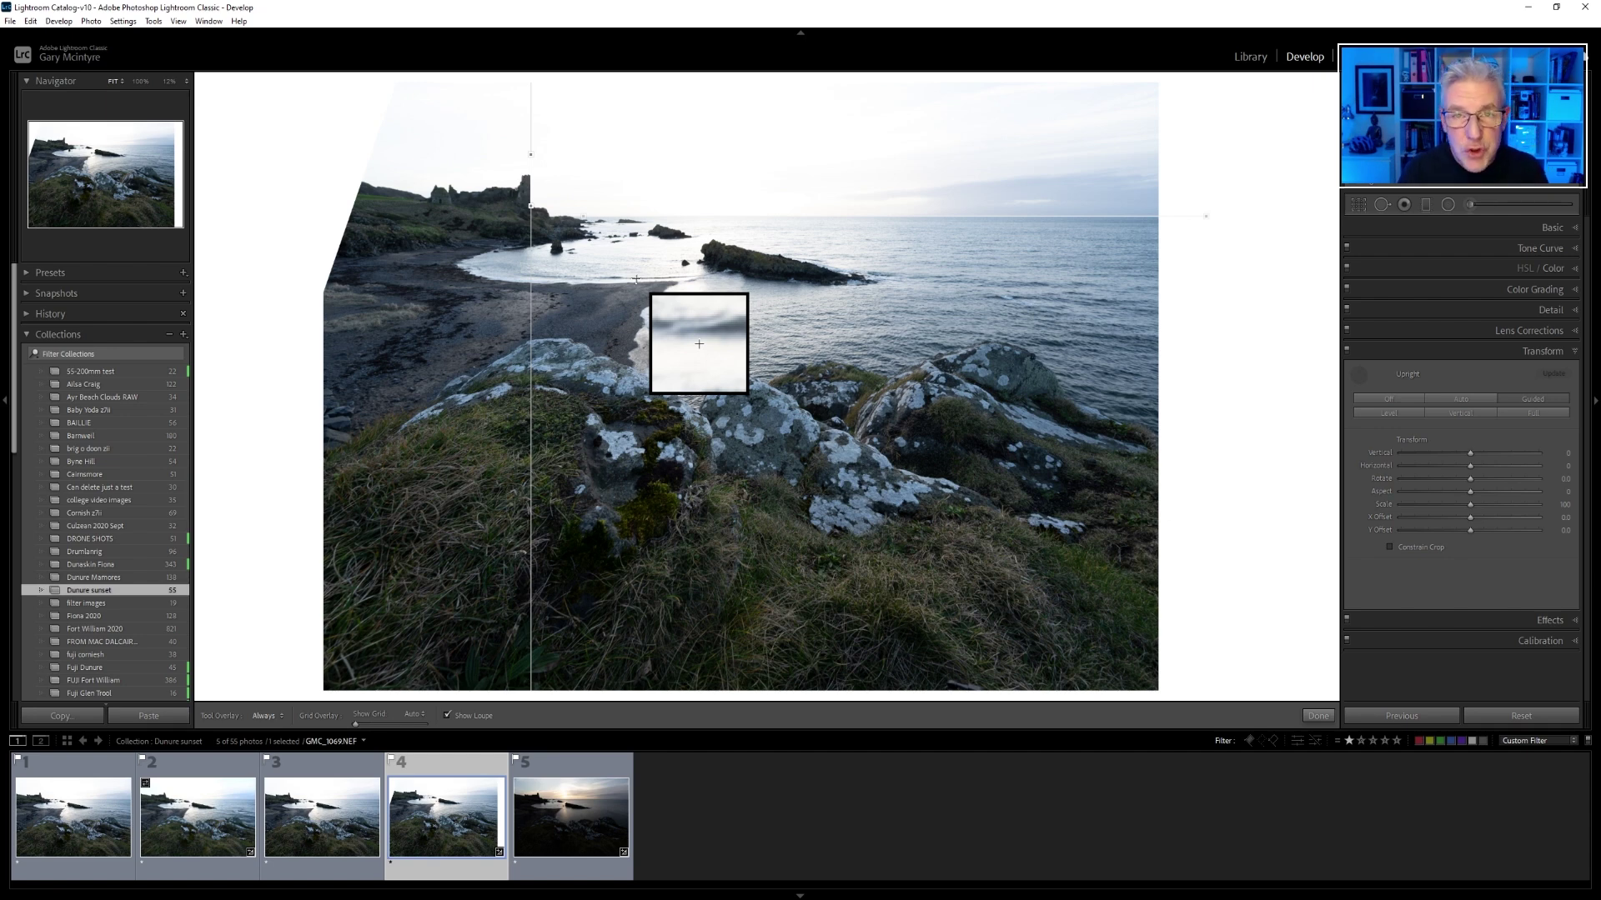
# - Redraw the vertical Guided Upright guide along the castle tower until it stands straight, then finish
pyautogui.click(1363, 384)
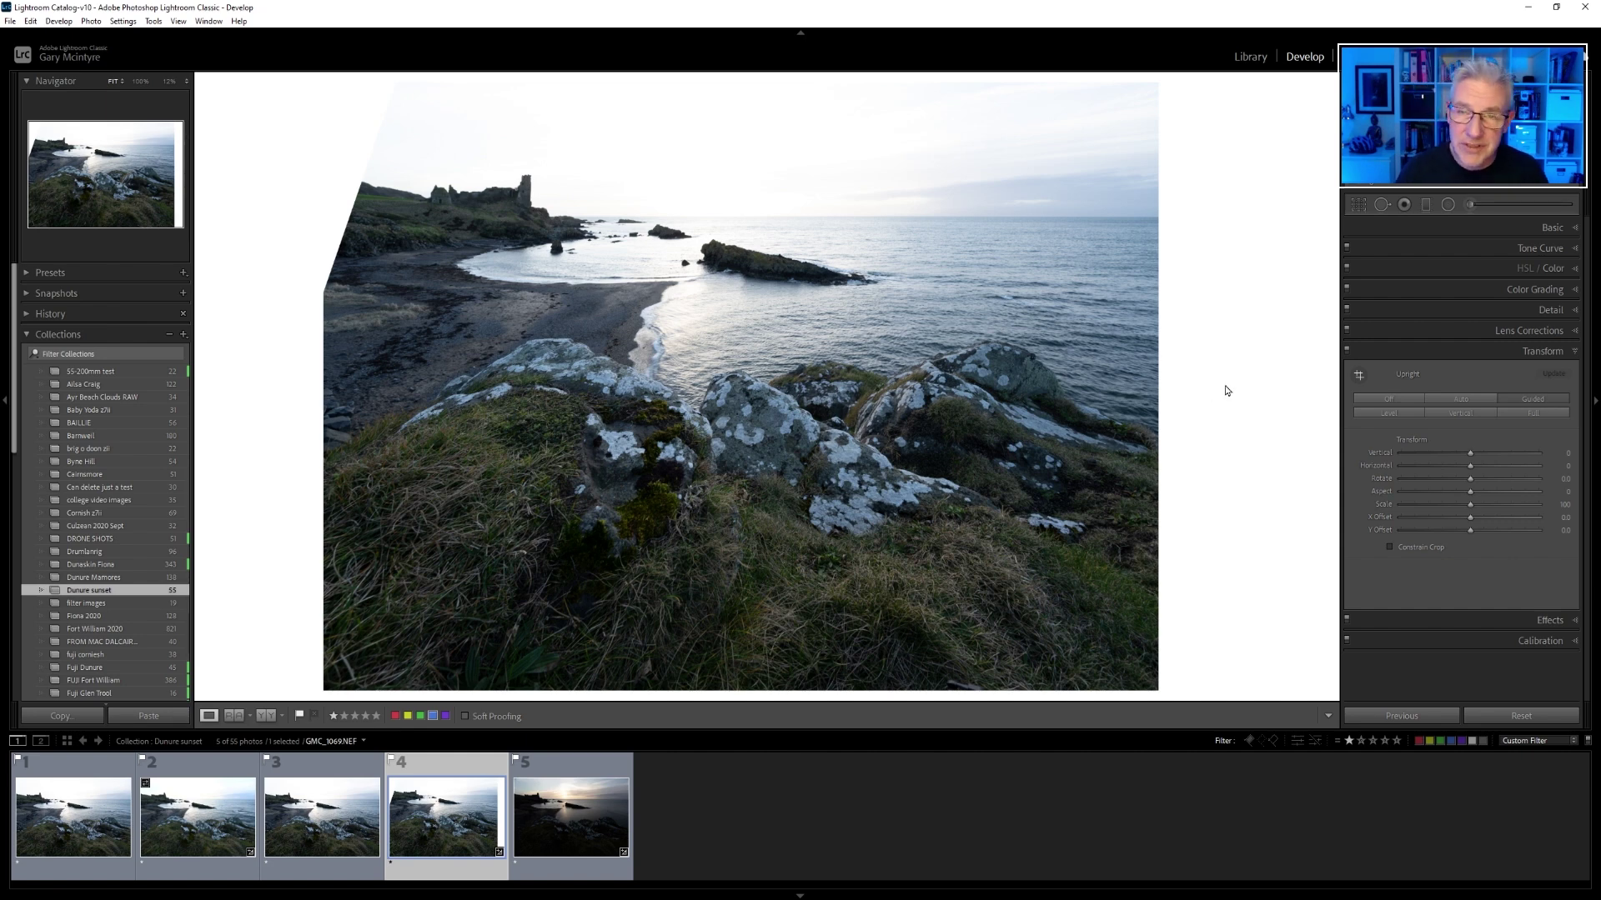
pyautogui.click(1359, 377)
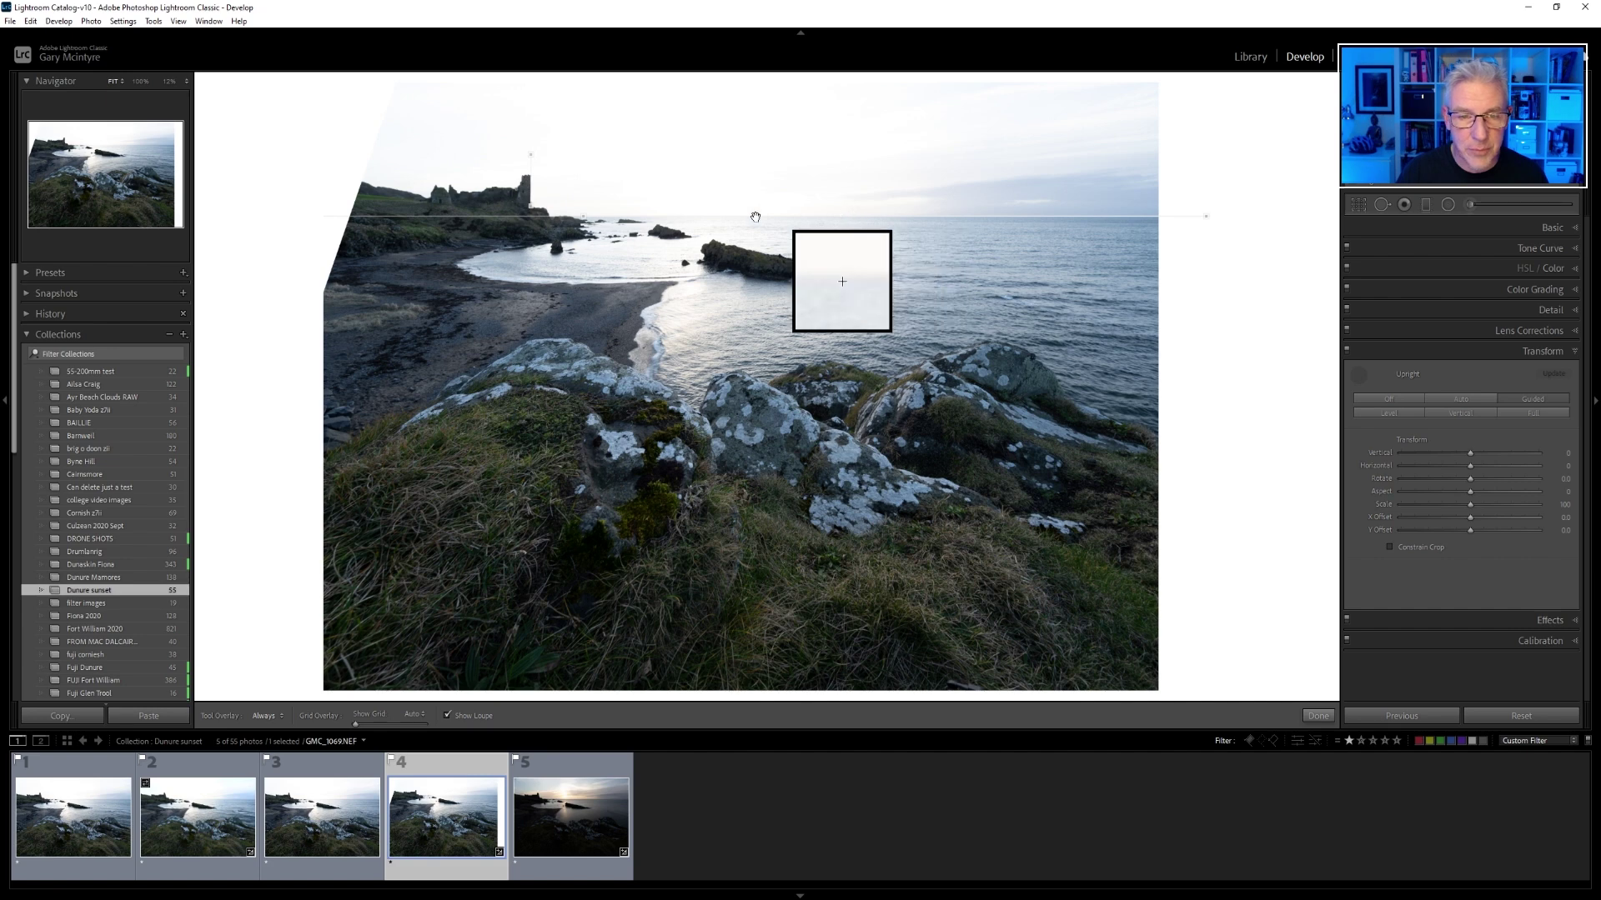
pyautogui.moveTo(528, 207); pyautogui.dragTo(527, 265)
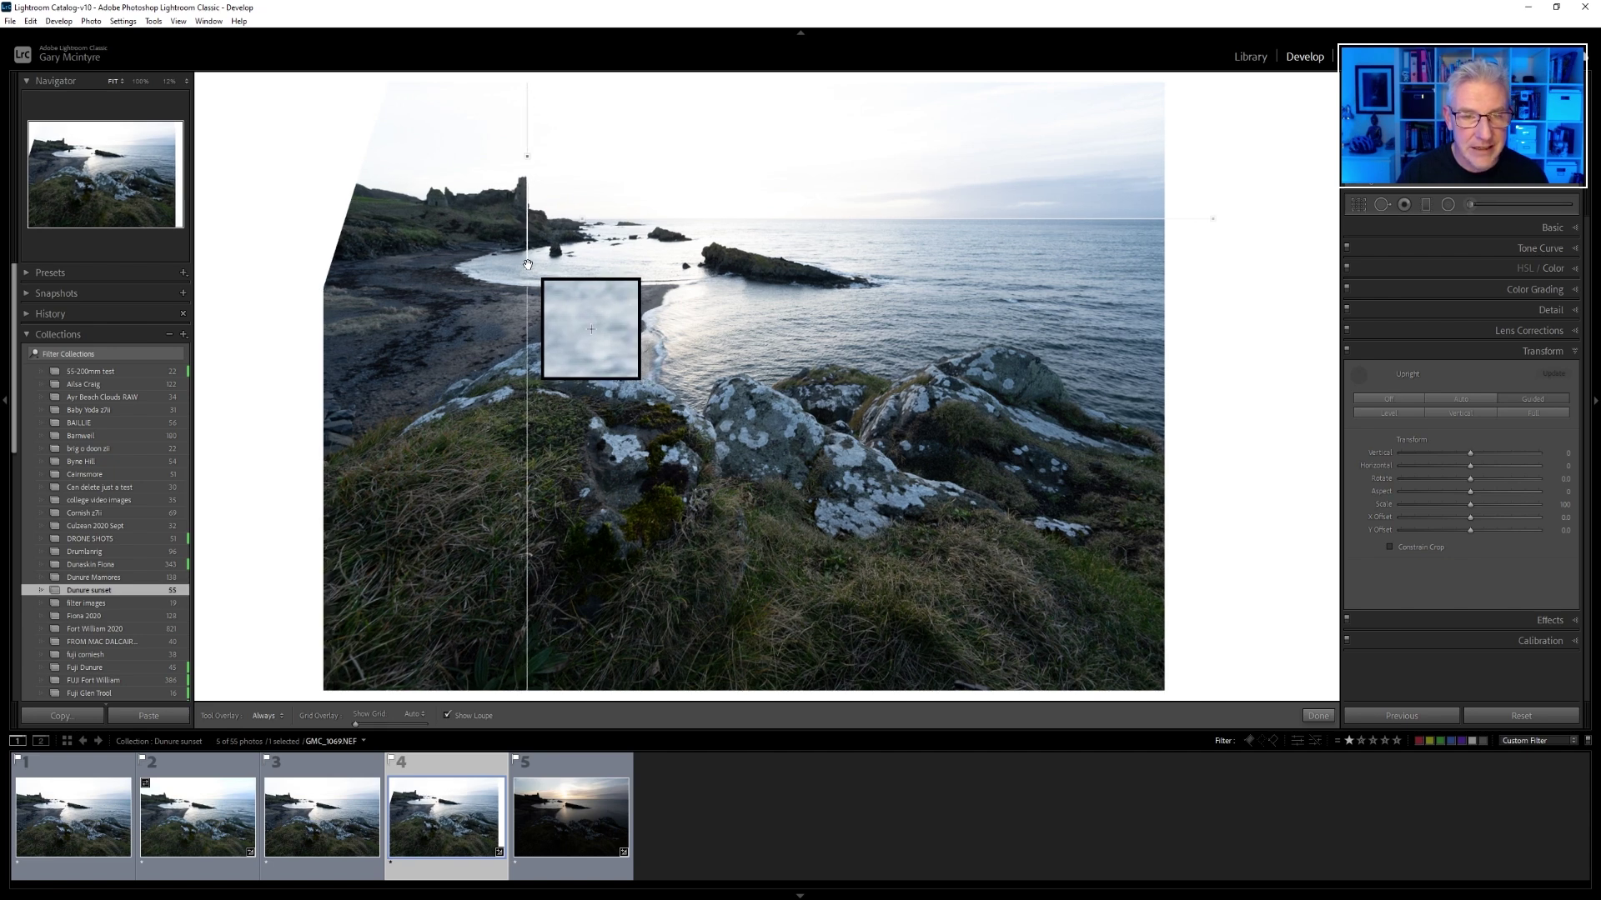
pyautogui.click(1359, 375)
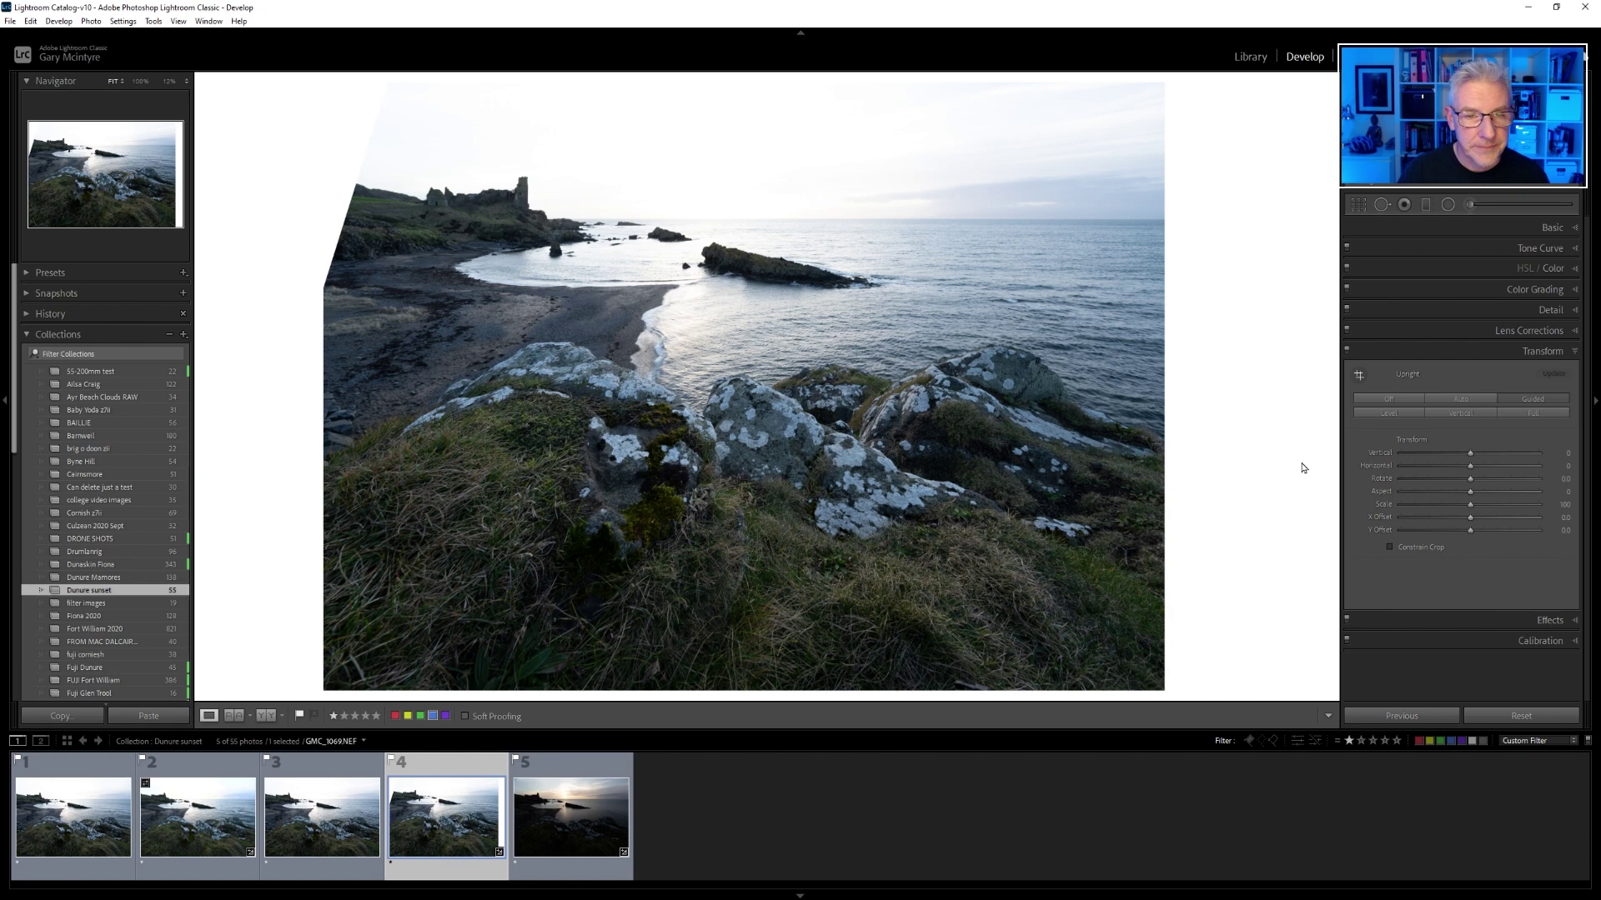
pyautogui.click(1357, 376)
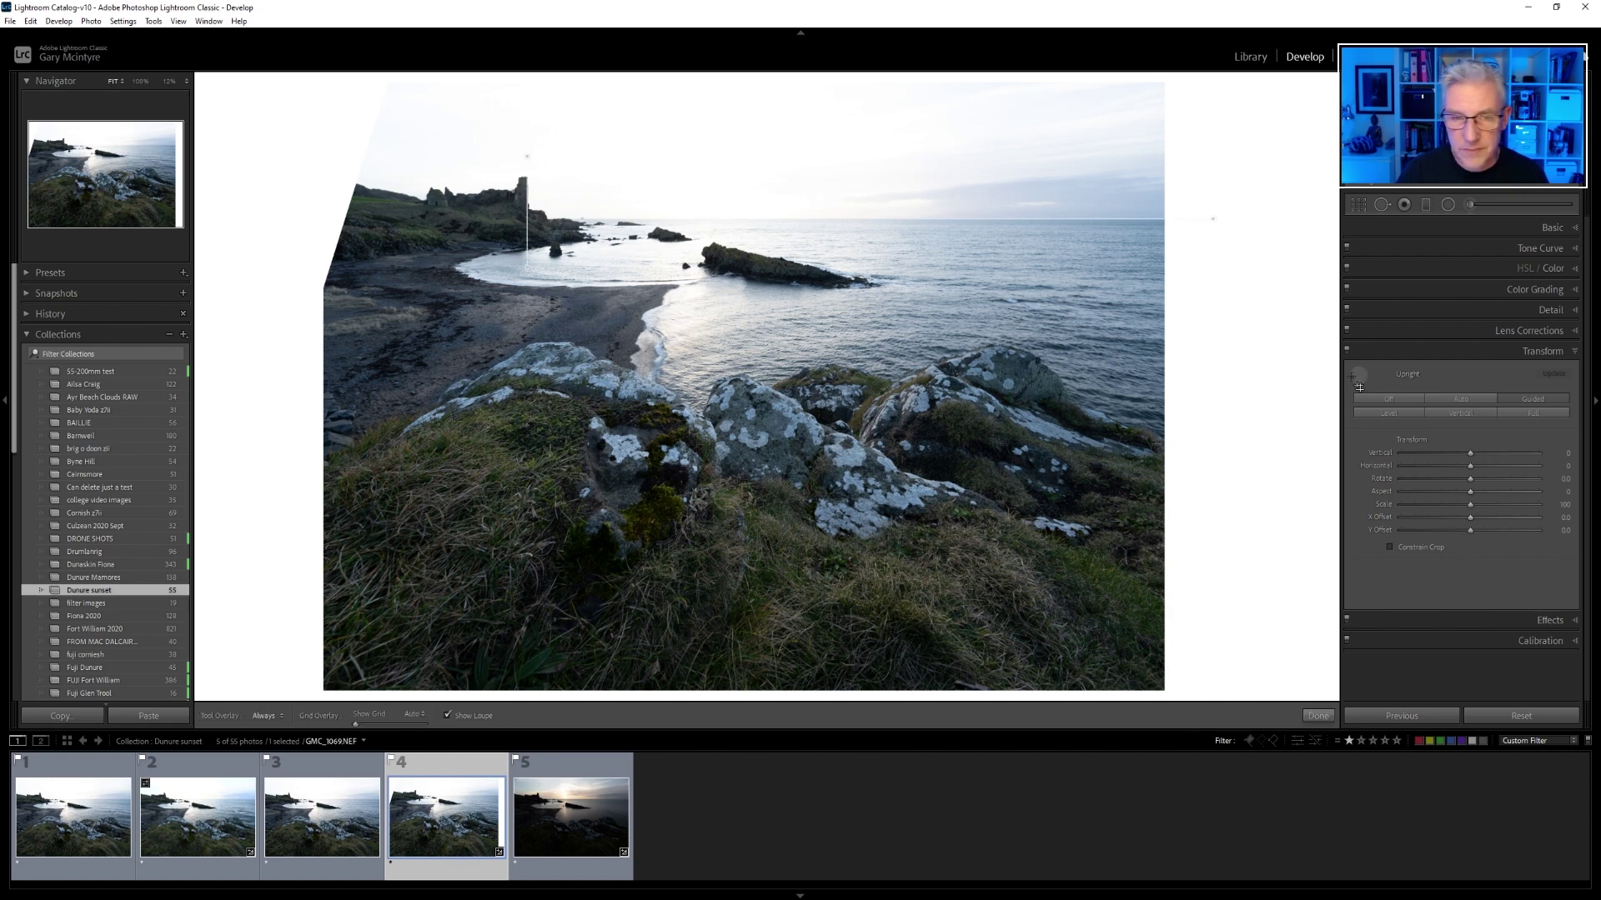
pyautogui.moveTo(522, 270); pyautogui.dragTo(525, 273)
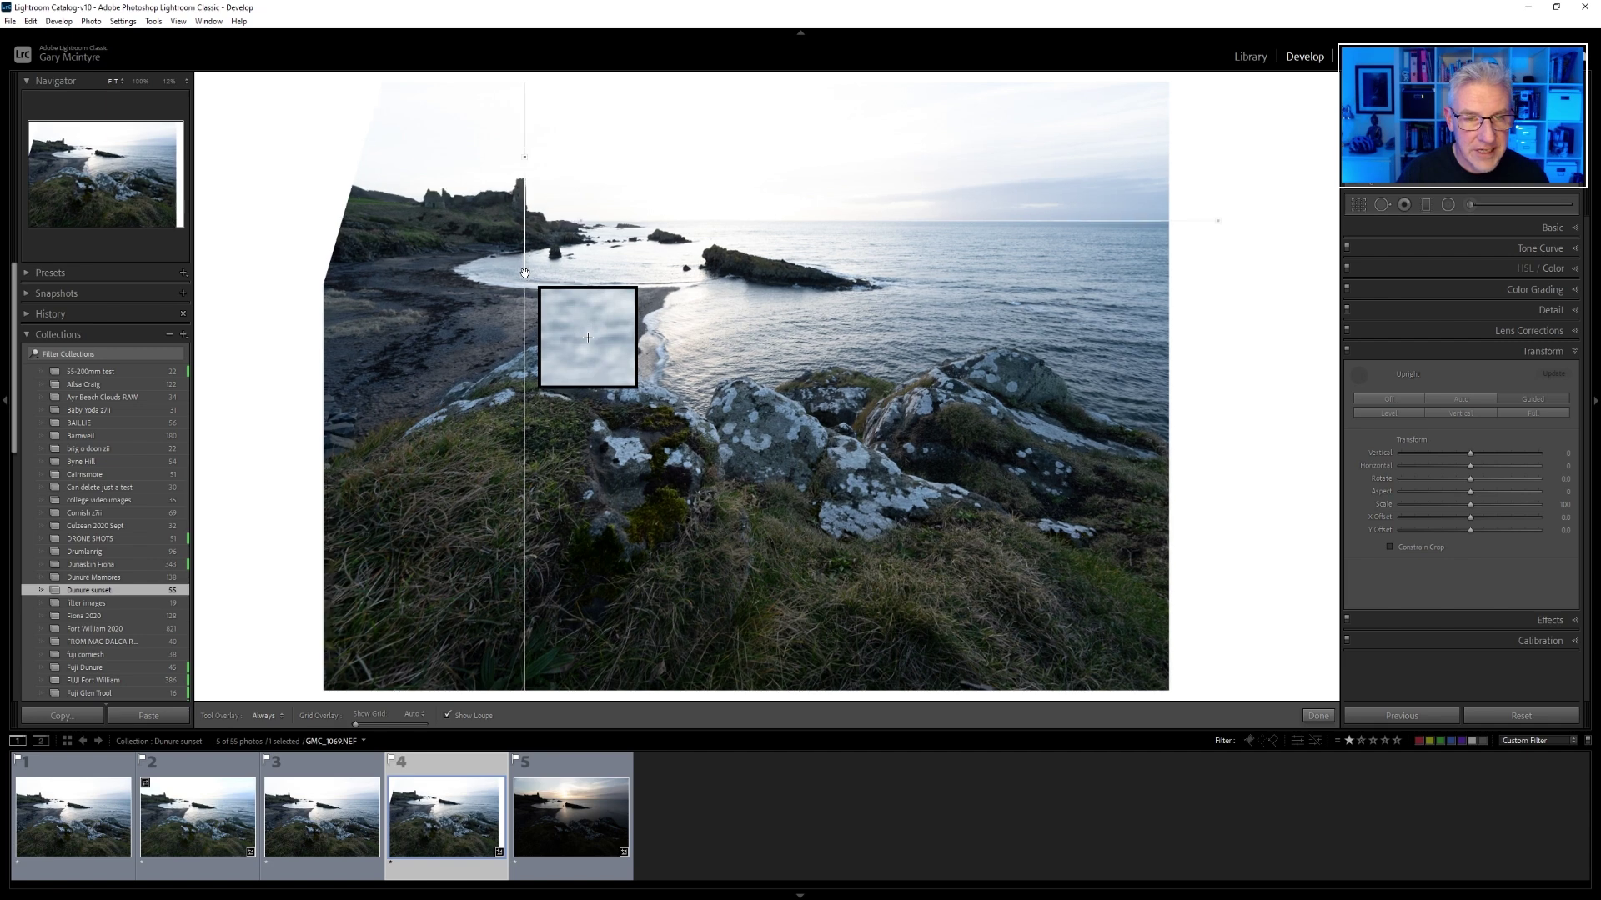
pyautogui.click(1357, 376)
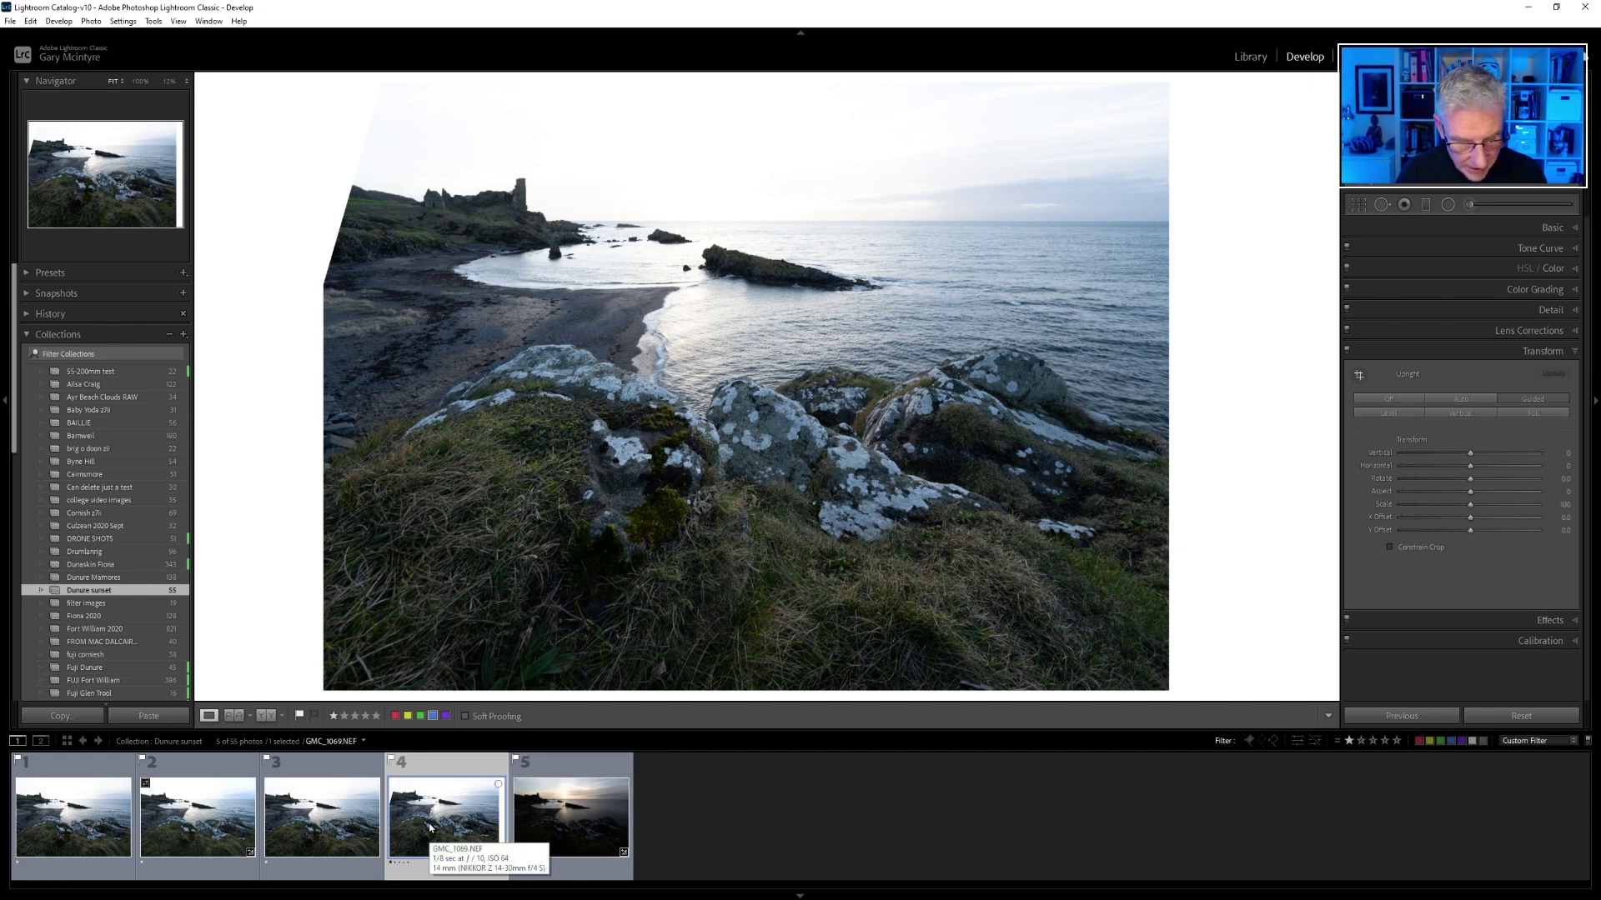
# - Sync frame 4's settings to all five frames, excluding White Balance, Shadows and Lens Corrections
pyautogui.keyDown('ctrl'); pyautogui.click(588, 809); pyautogui.keyUp('ctrl')
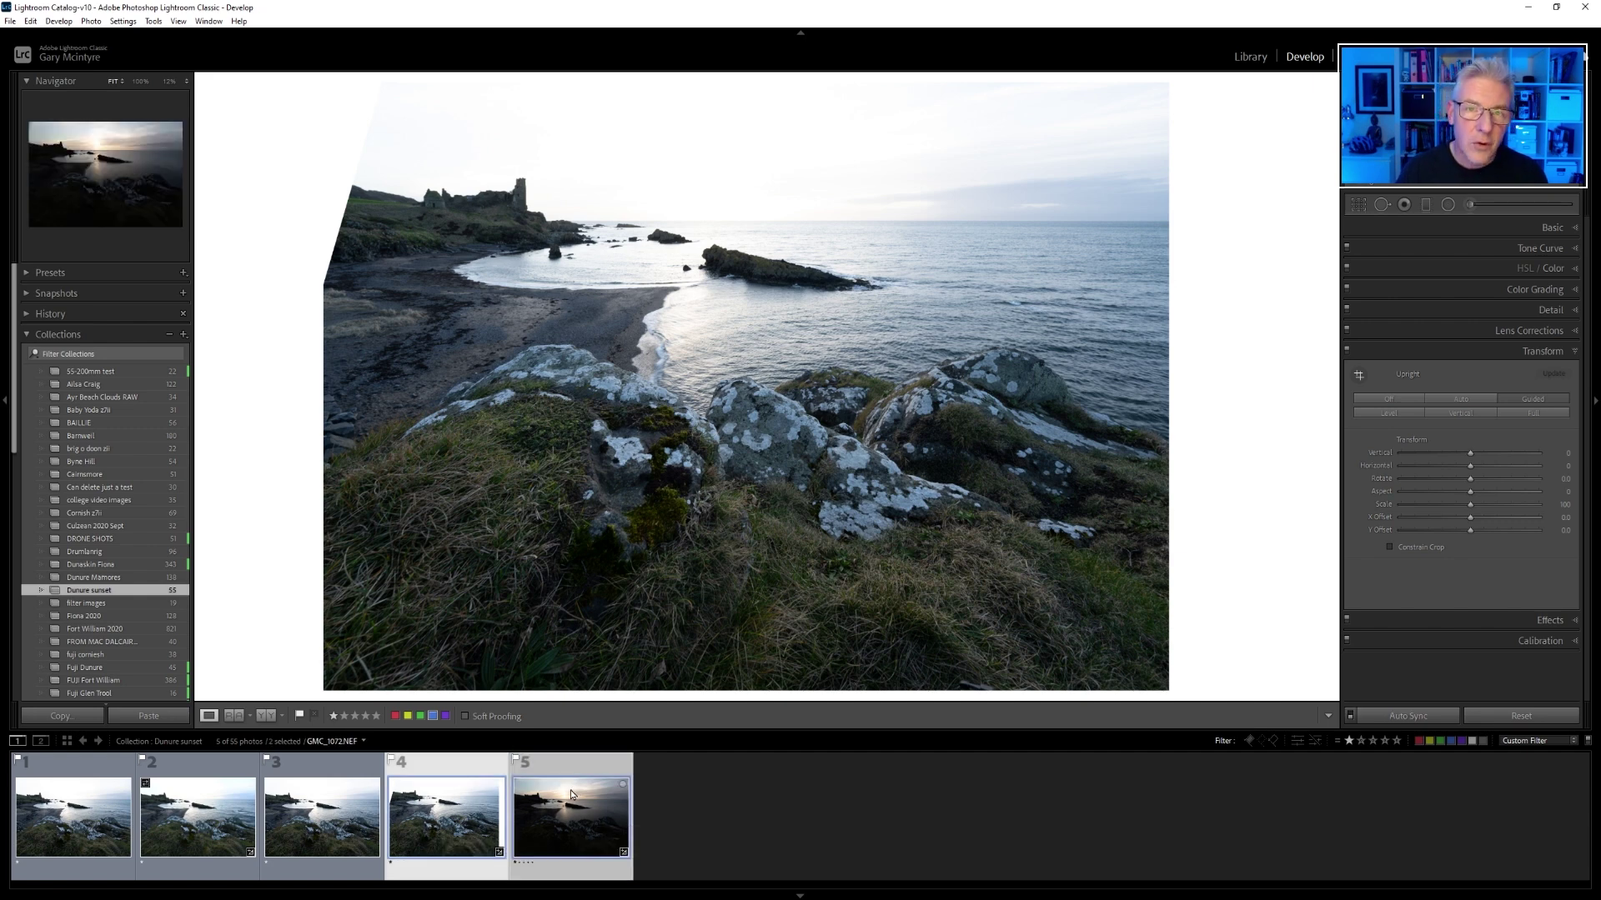
pyautogui.keyDown('ctrl'); pyautogui.click(162, 819); pyautogui.keyUp('ctrl')
pyautogui.keyDown('ctrl'); pyautogui.click(74, 817); pyautogui.keyUp('ctrl')
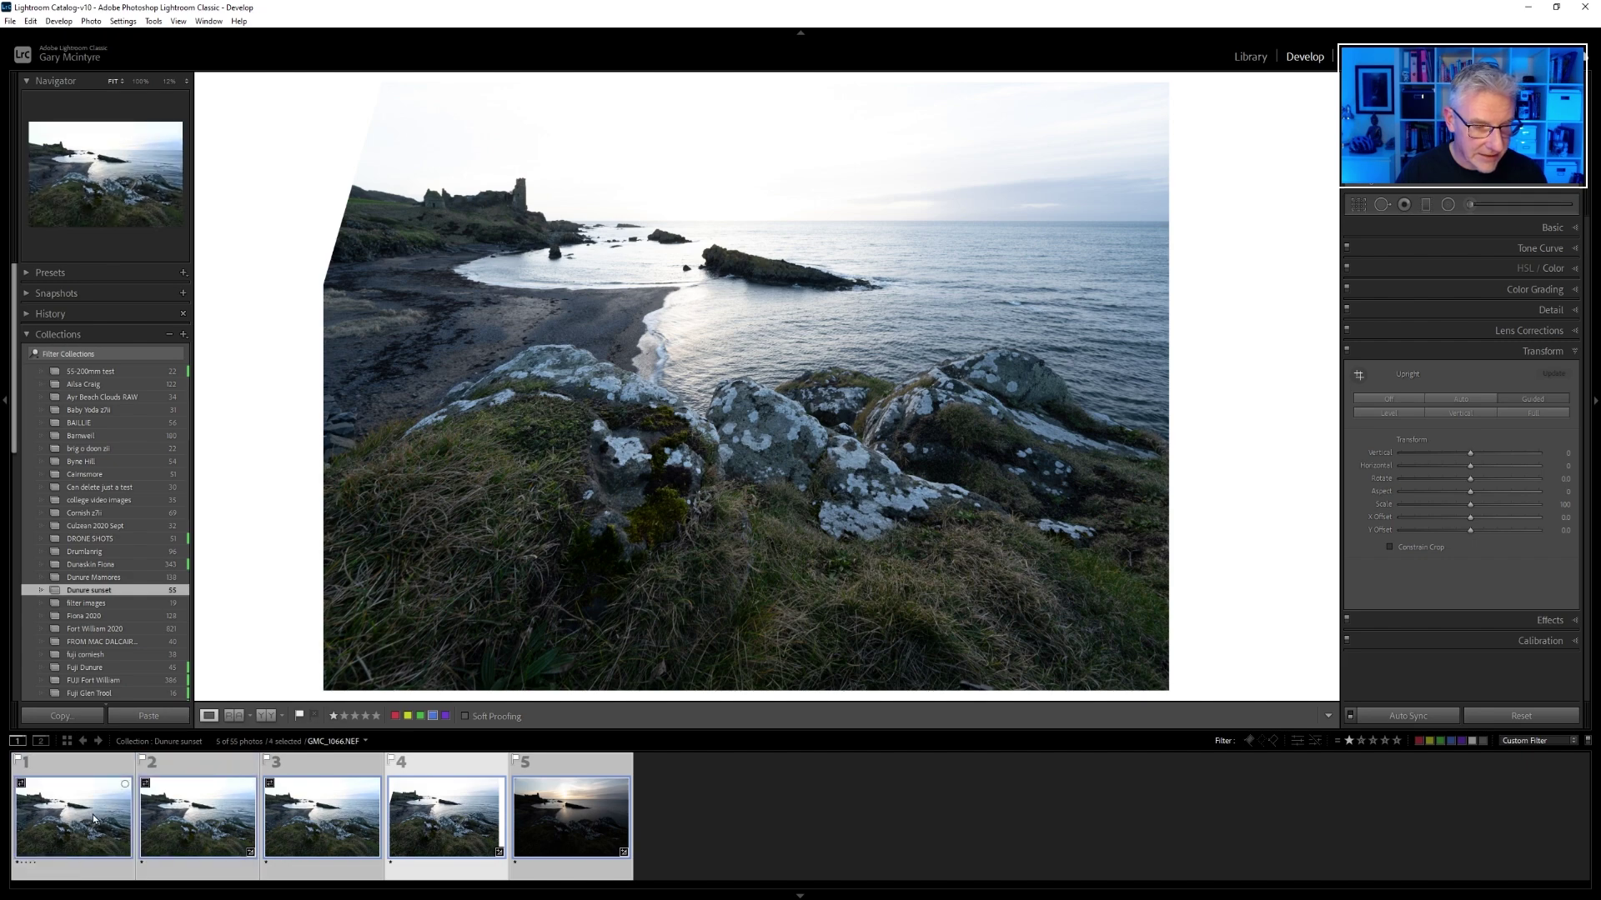
pyautogui.click(1408, 716)
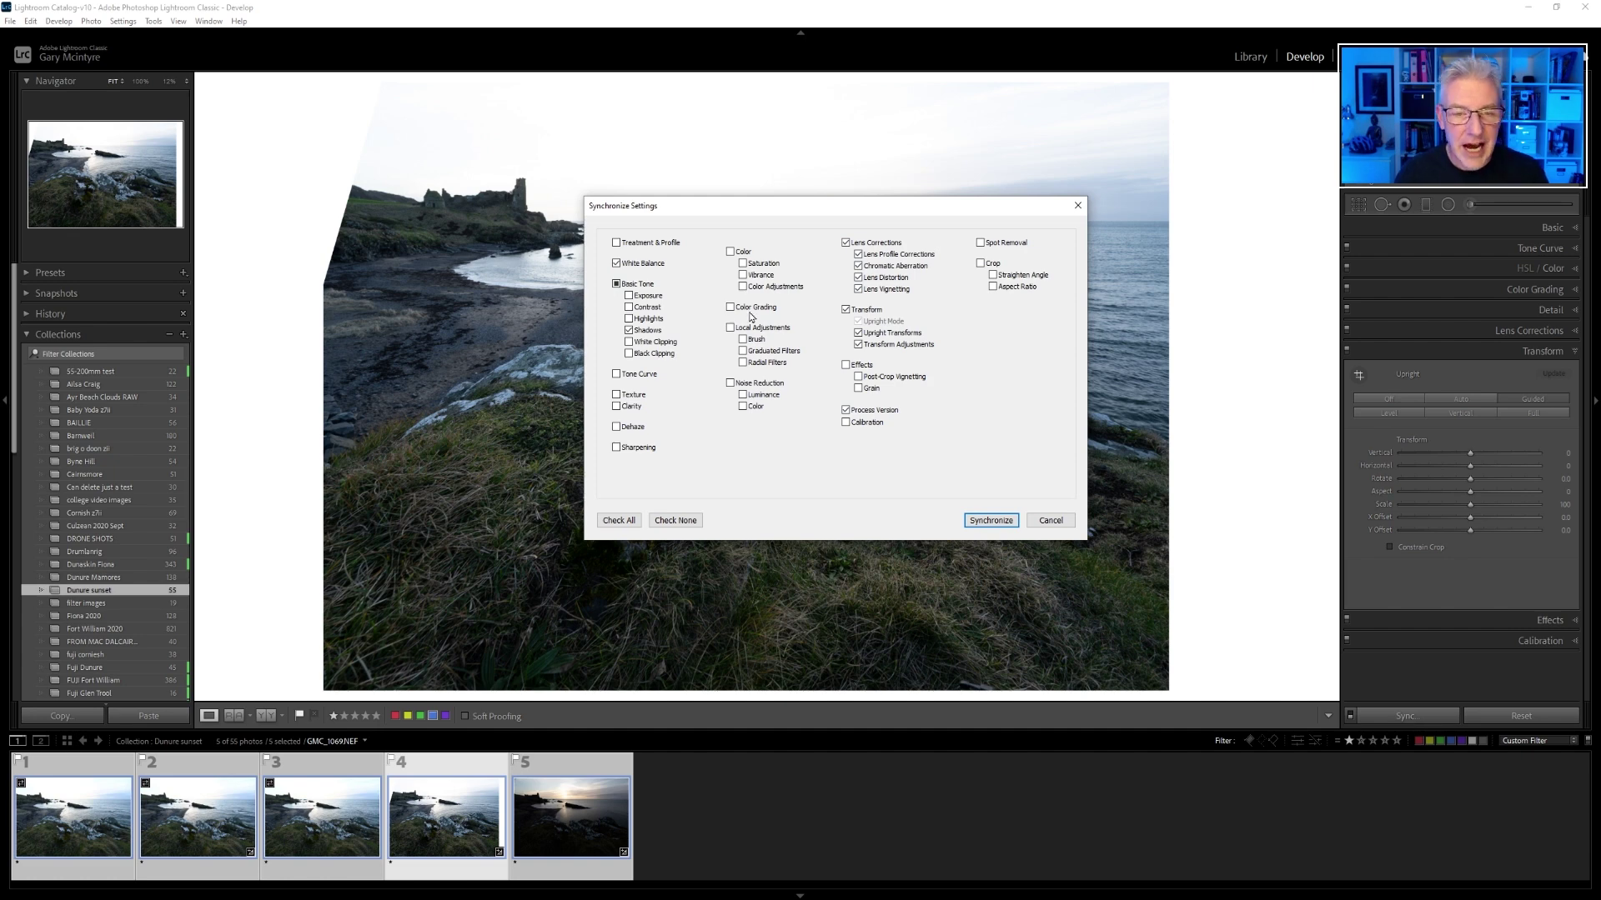
pyautogui.click(616, 263)
pyautogui.click(638, 333)
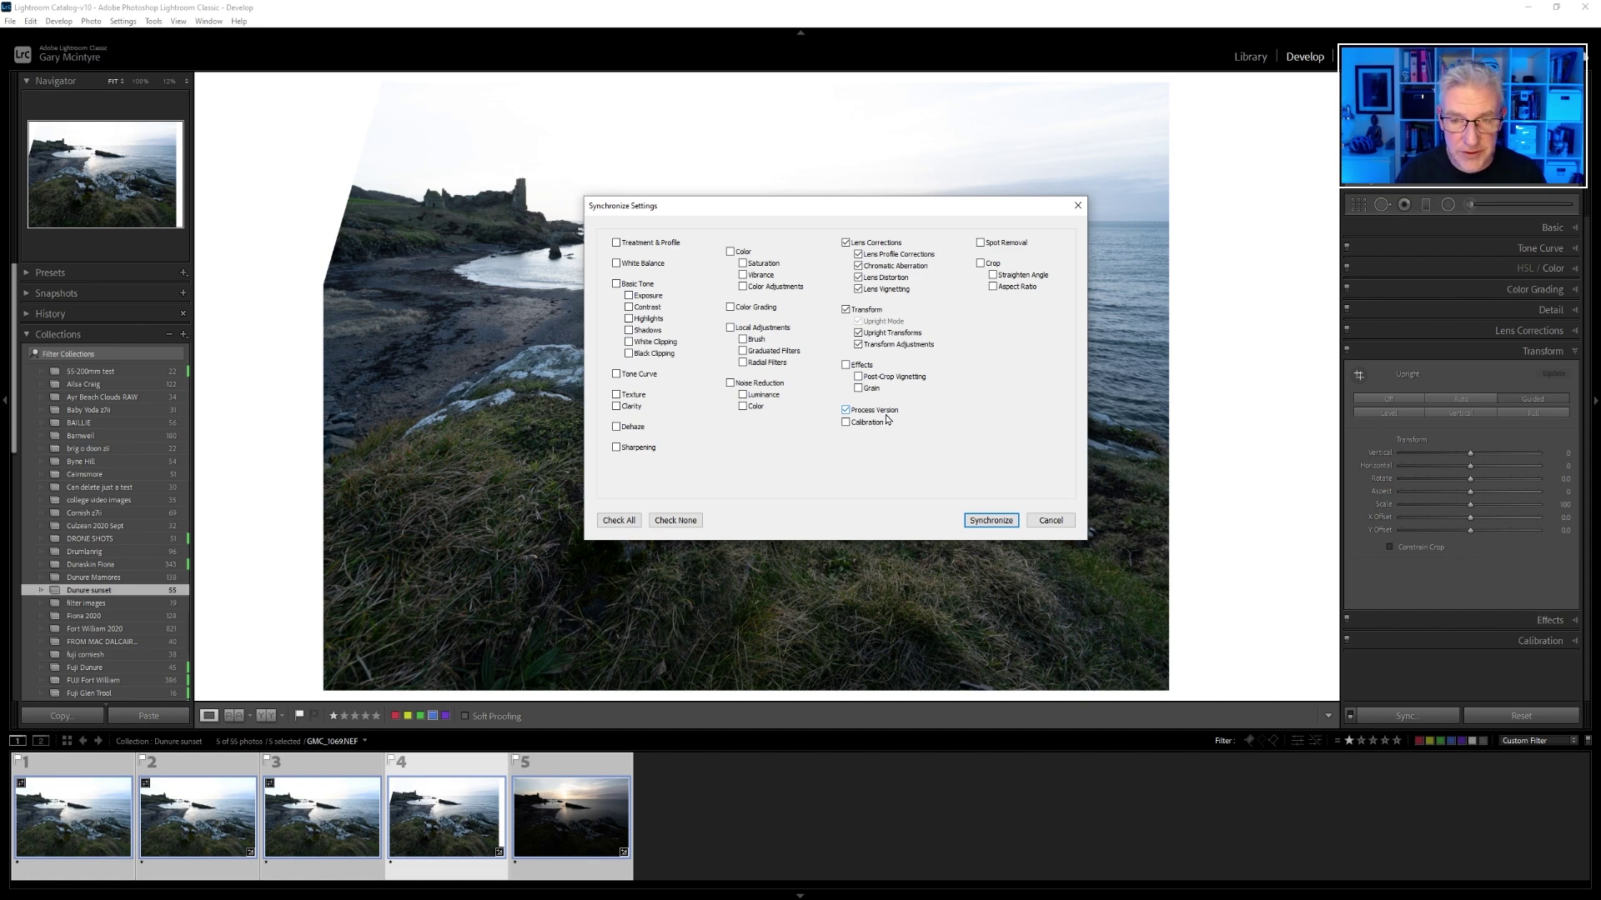
pyautogui.click(845, 242)
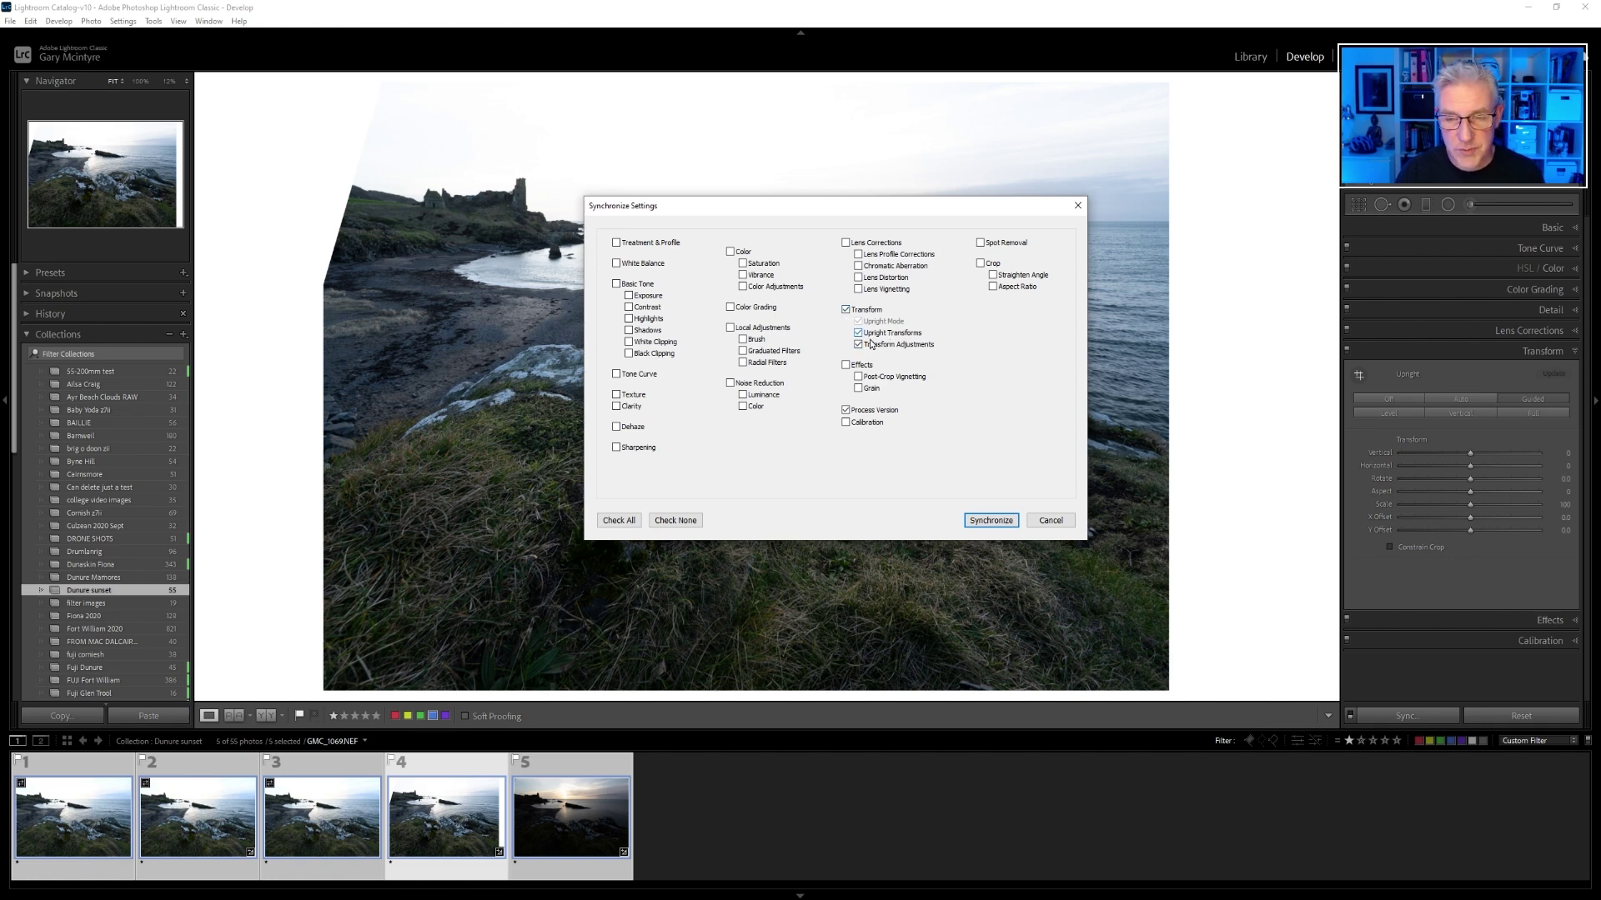
pyautogui.click(982, 523)
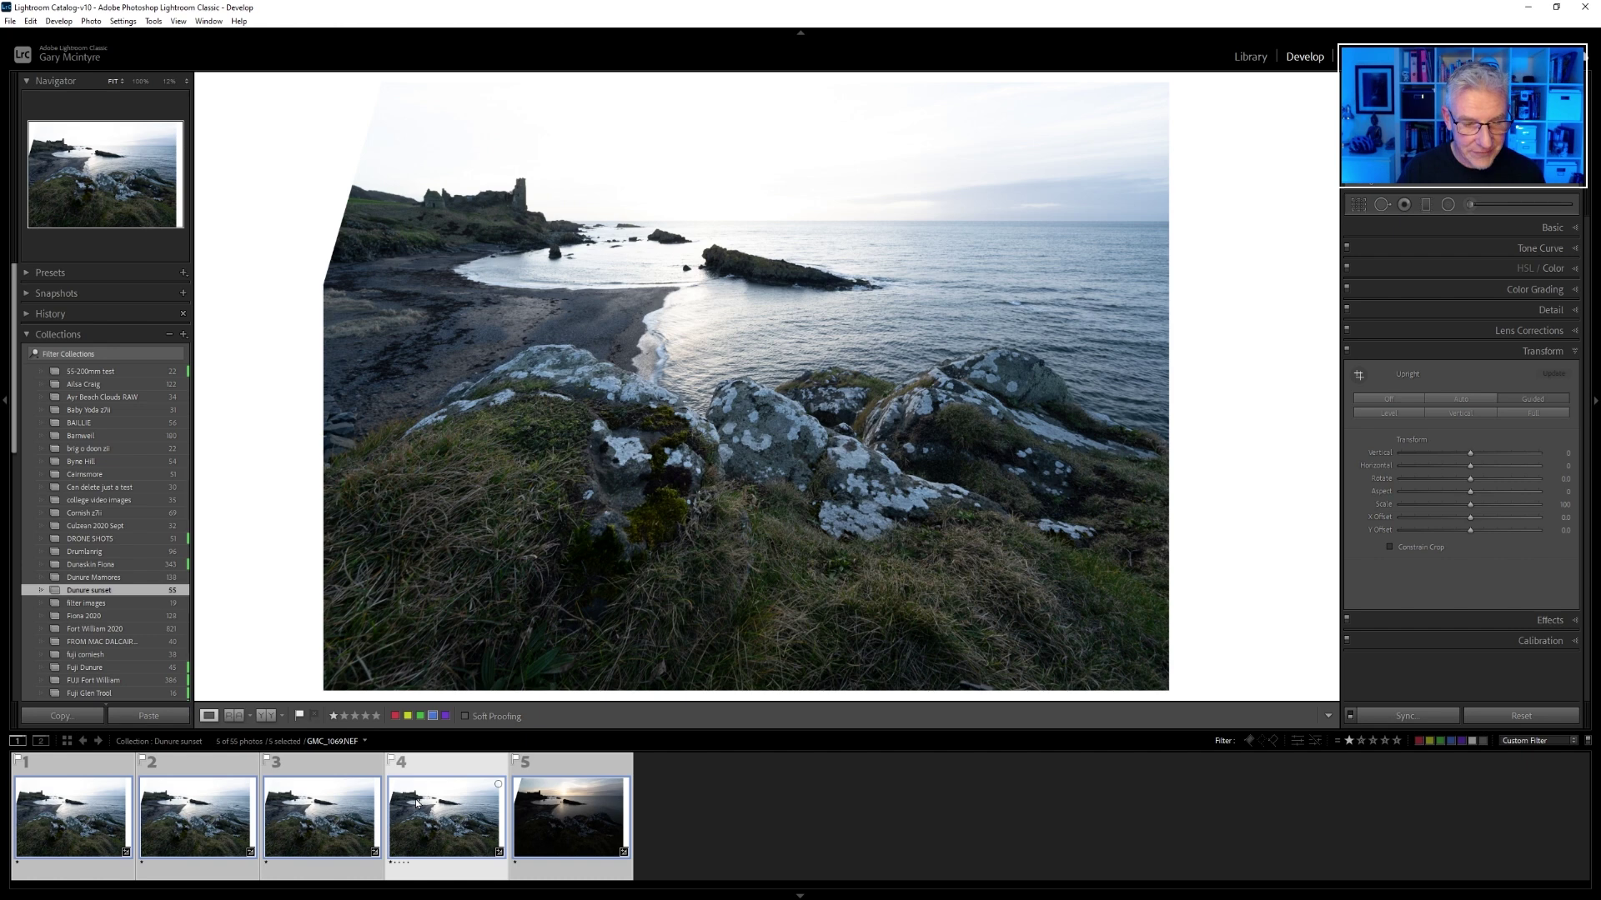
# - Check the third and sunset frames got the correction, then reselect only frame 4's Basic panel
pyautogui.click(364, 821)
pyautogui.click(559, 821)
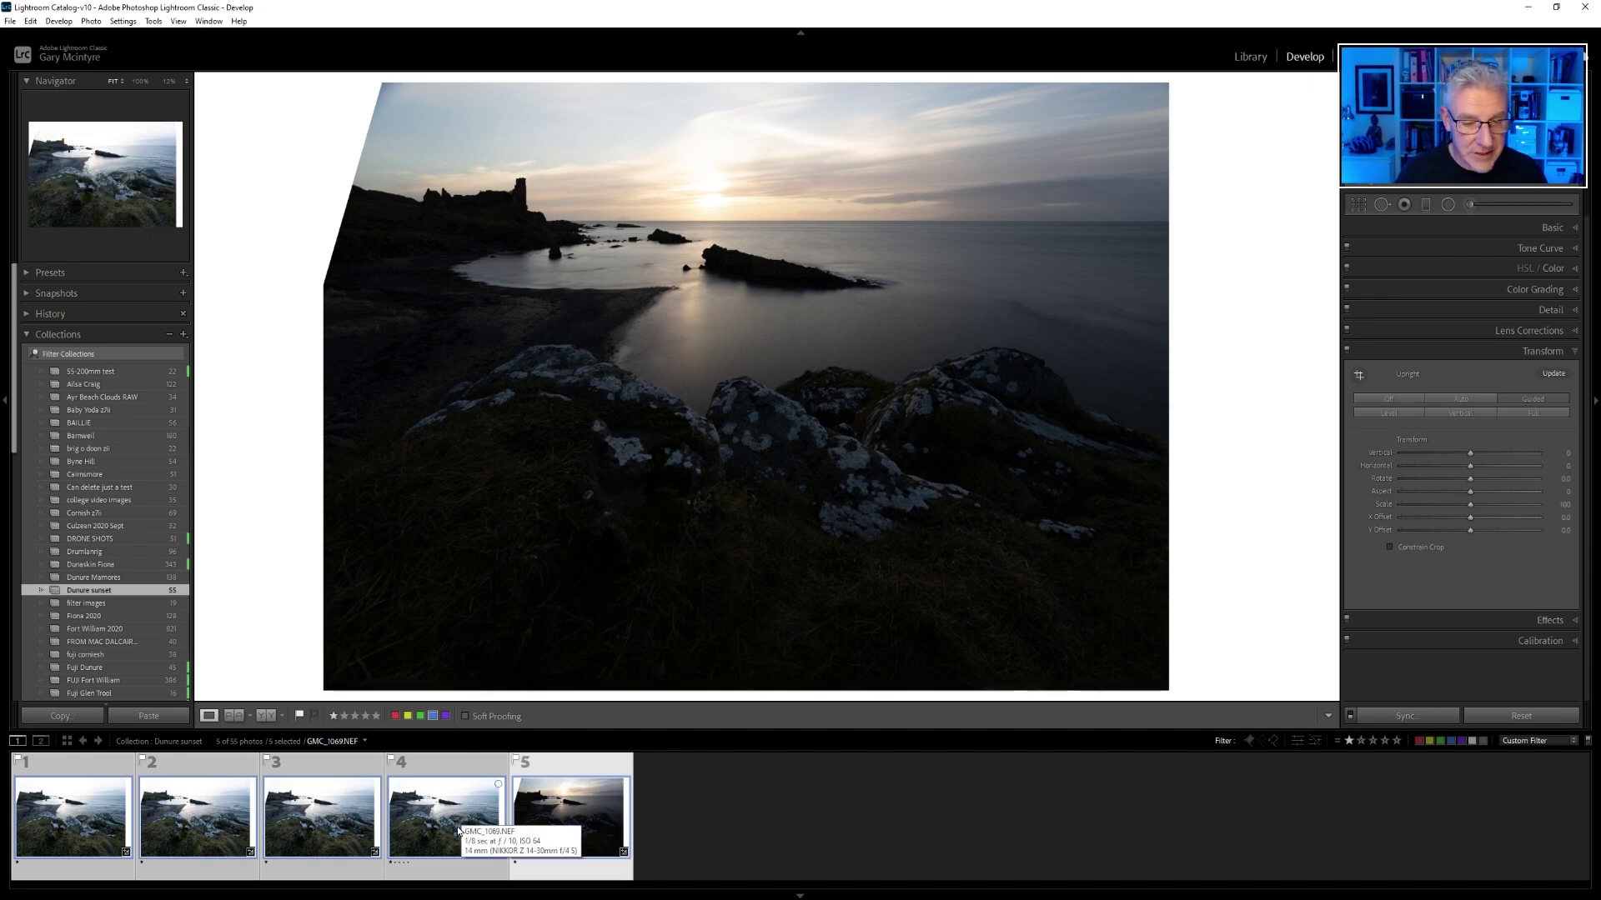
pyautogui.click(672, 846)
pyautogui.click(446, 817)
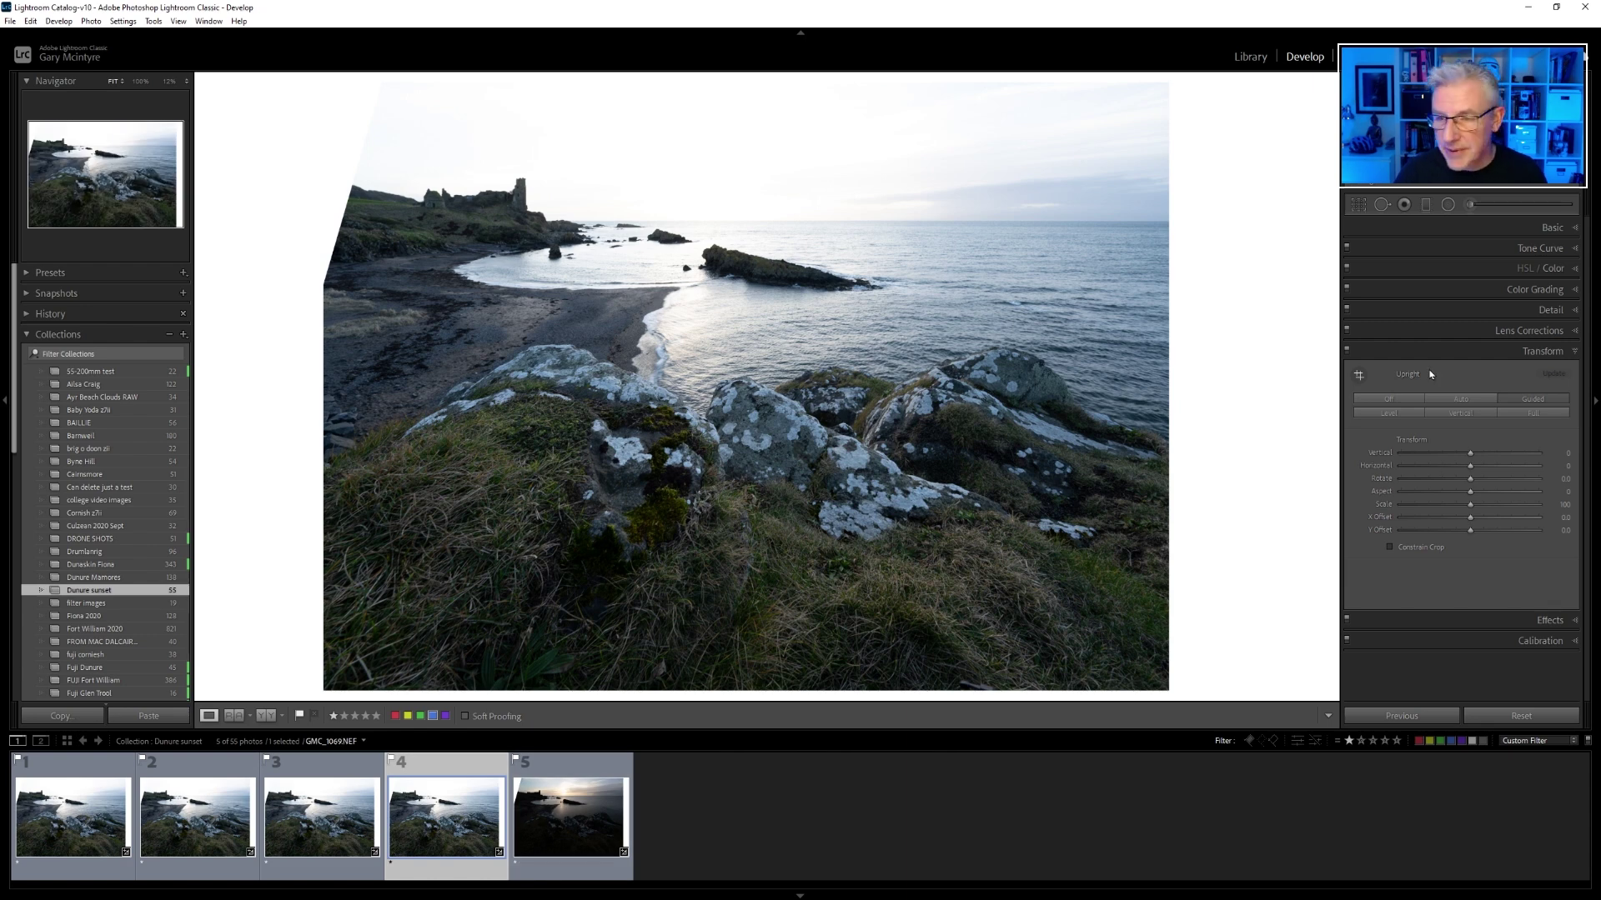
pyautogui.click(1538, 228)
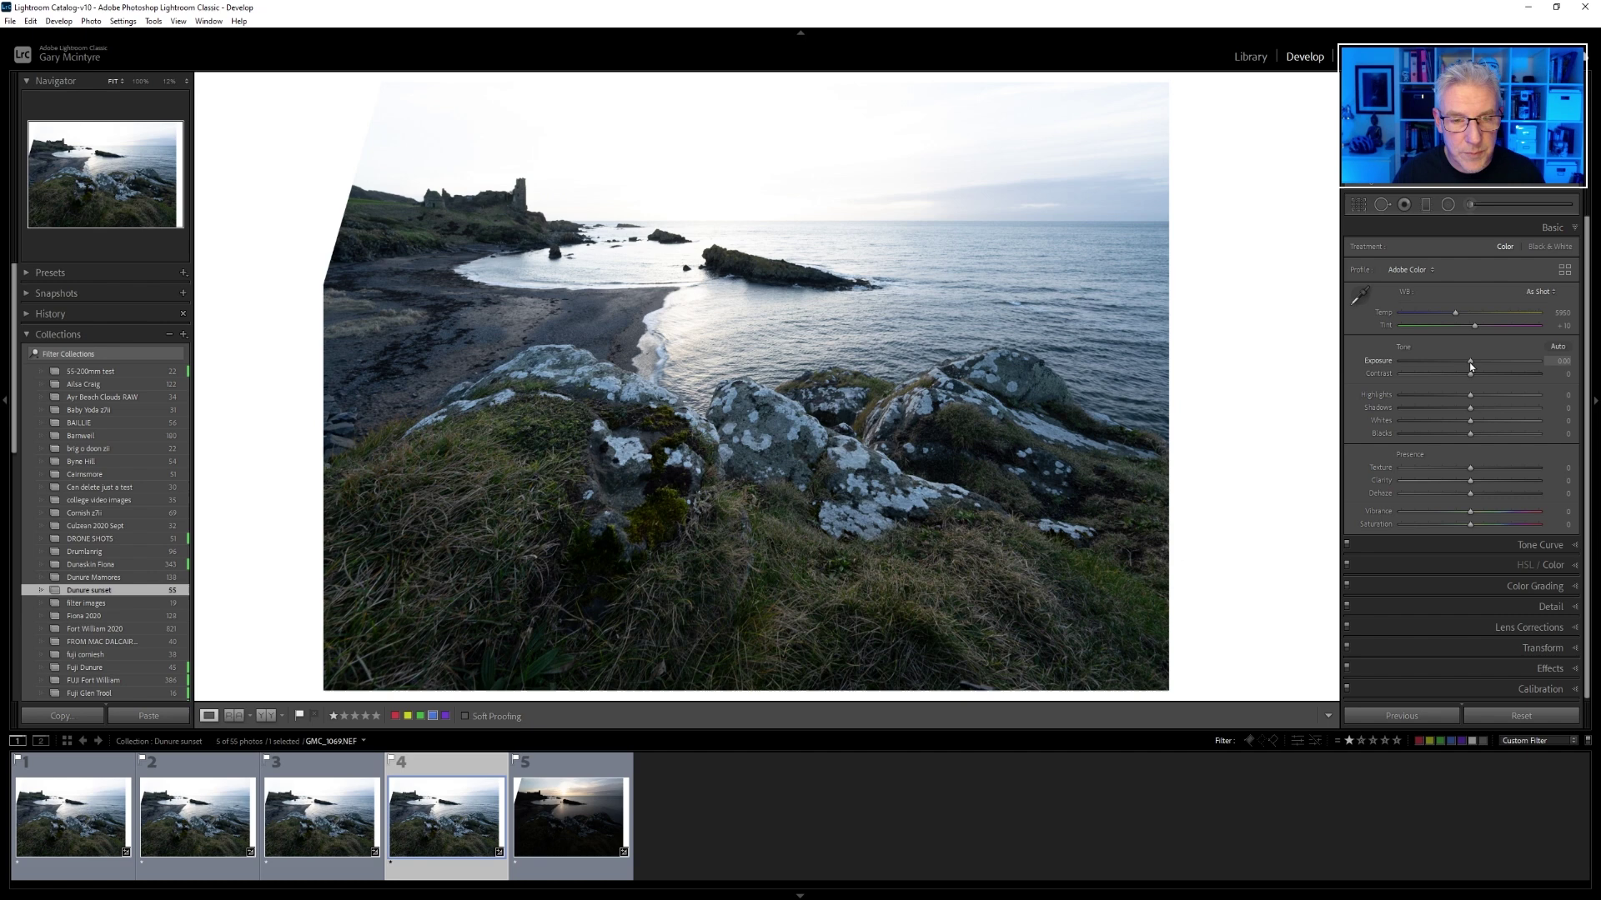
# - Set frame 4's Highlights to -38 and sync its White Balance and Basic Tone to frames 1–3, excluding Transform
pyautogui.moveTo(1465, 400); pyautogui.dragTo(1444, 398)
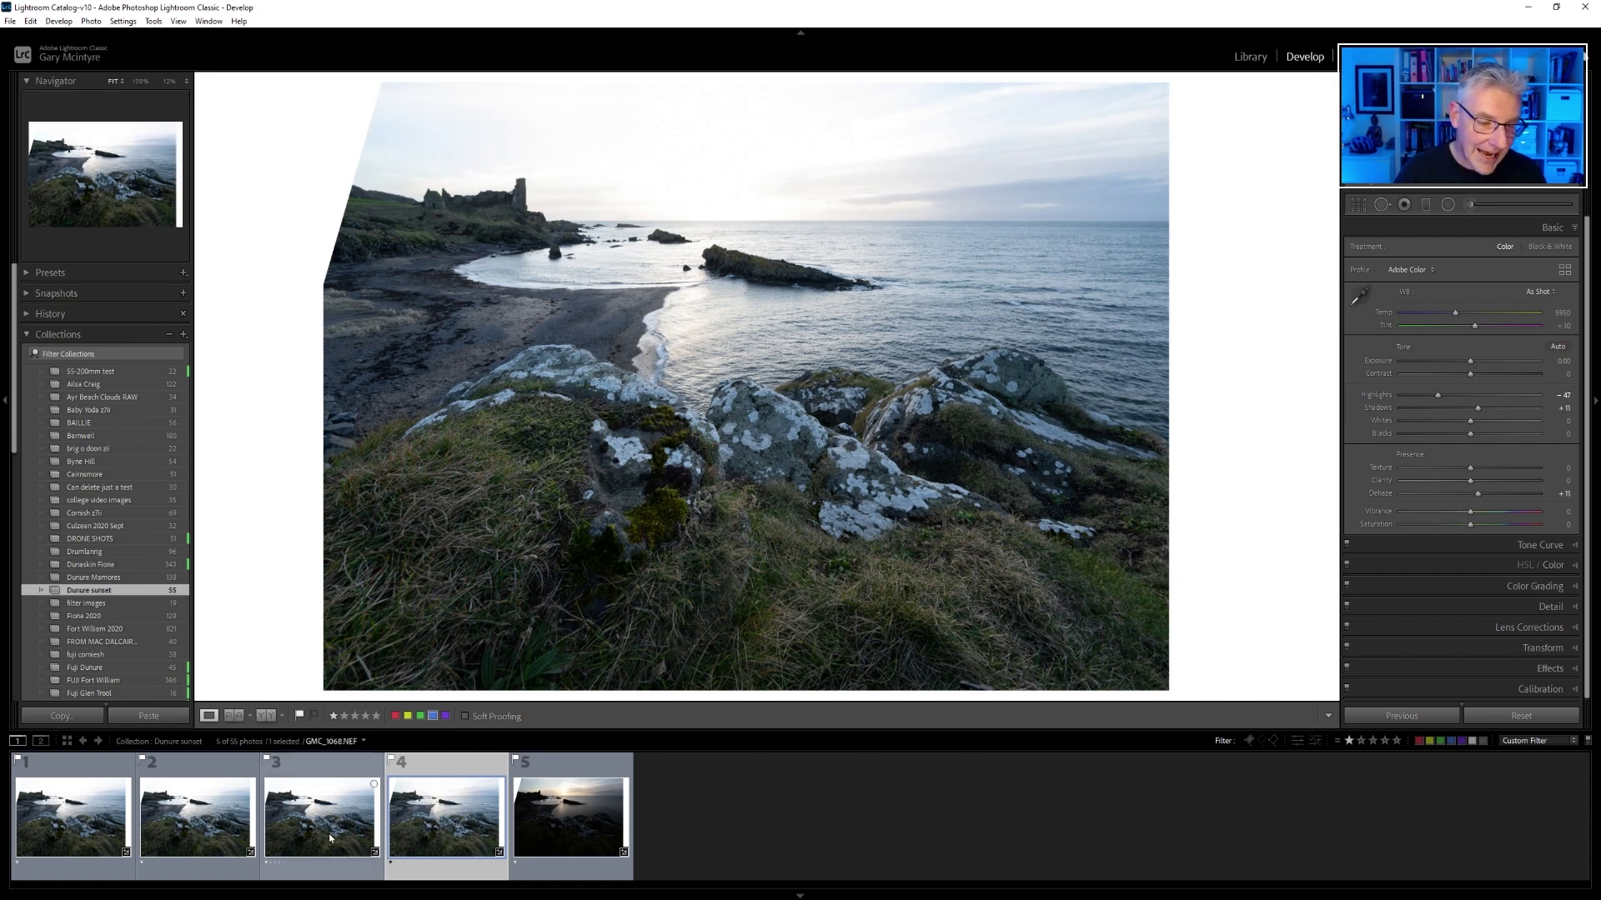
pyautogui.keyDown('ctrl'); pyautogui.click(125, 838); pyautogui.keyUp('ctrl')
pyautogui.keyDown('shift'); pyautogui.click(196, 821); pyautogui.keyUp('shift')
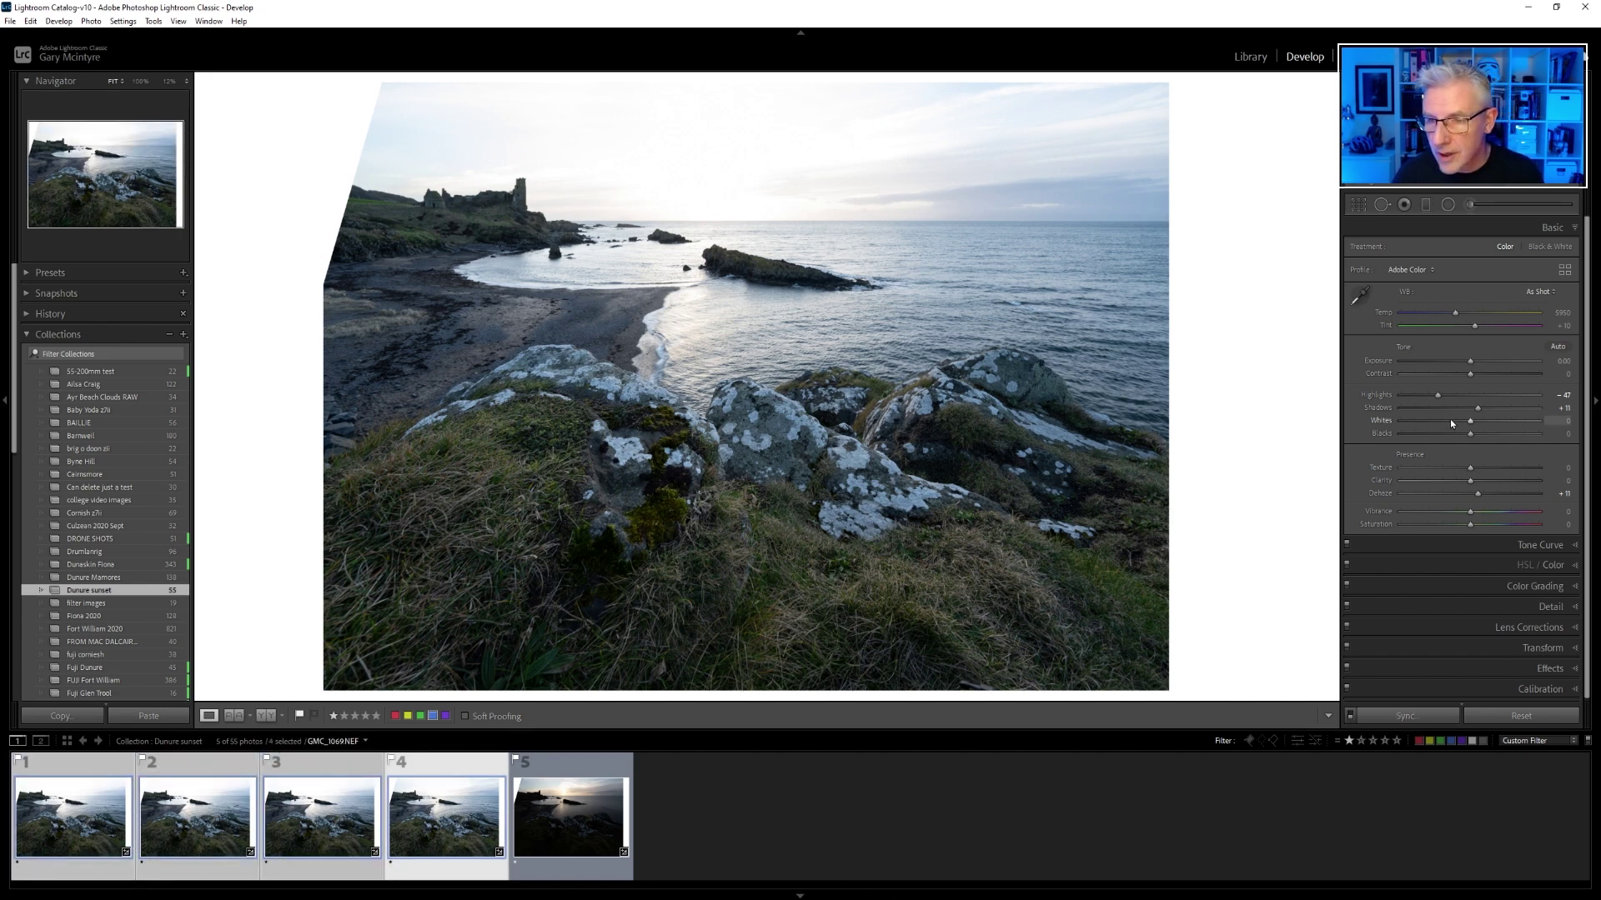
pyautogui.click(1422, 715)
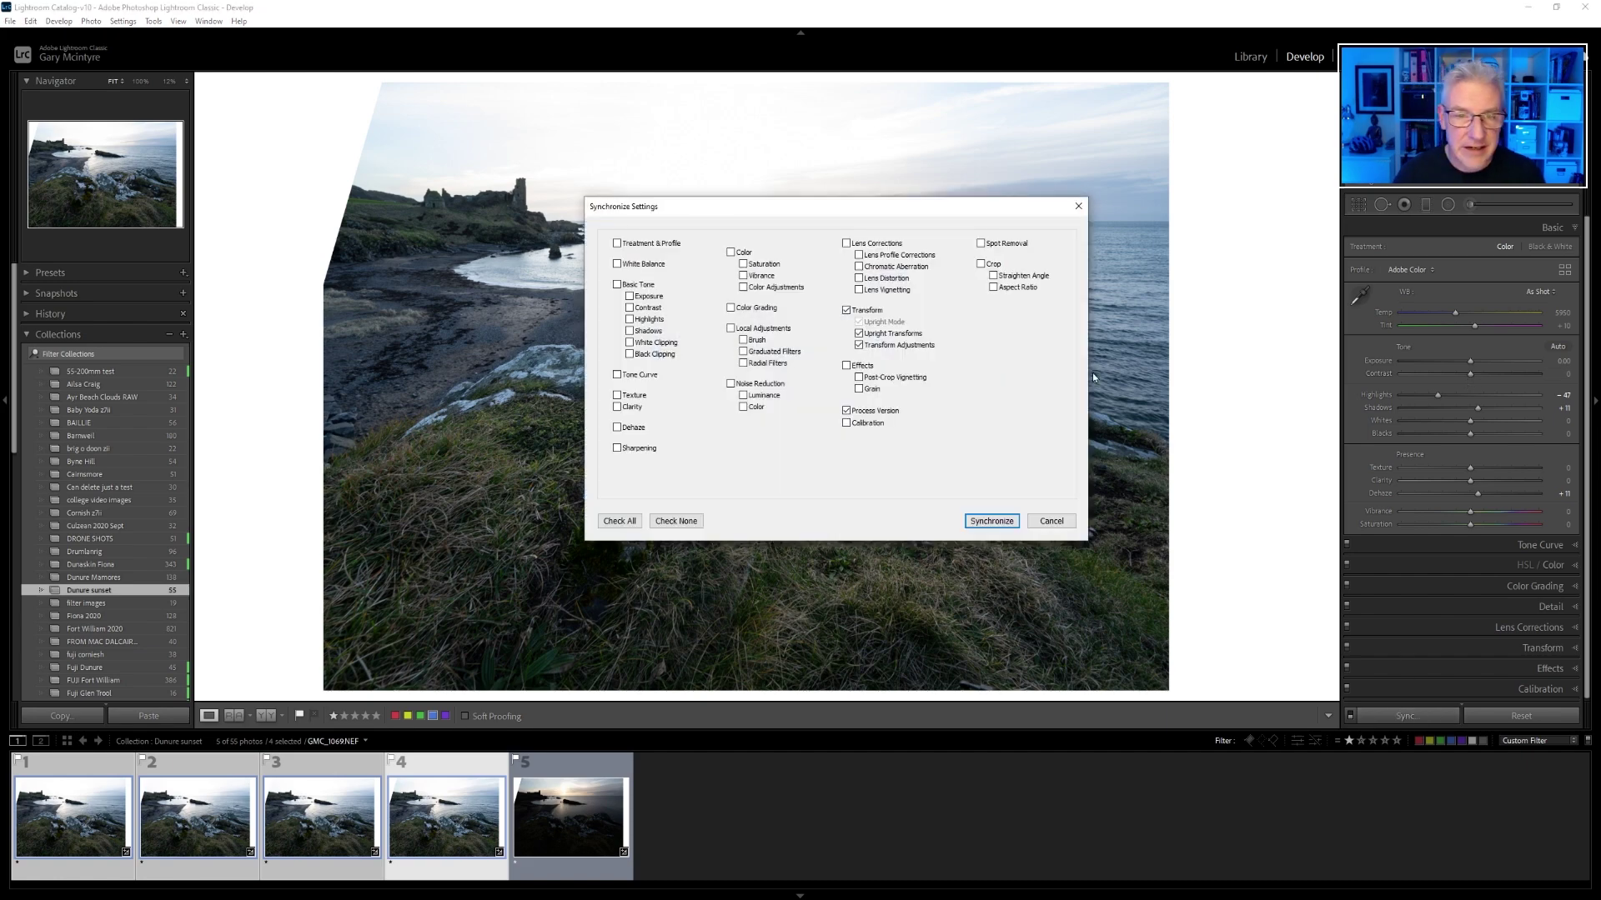
pyautogui.click(617, 265)
pyautogui.click(617, 284)
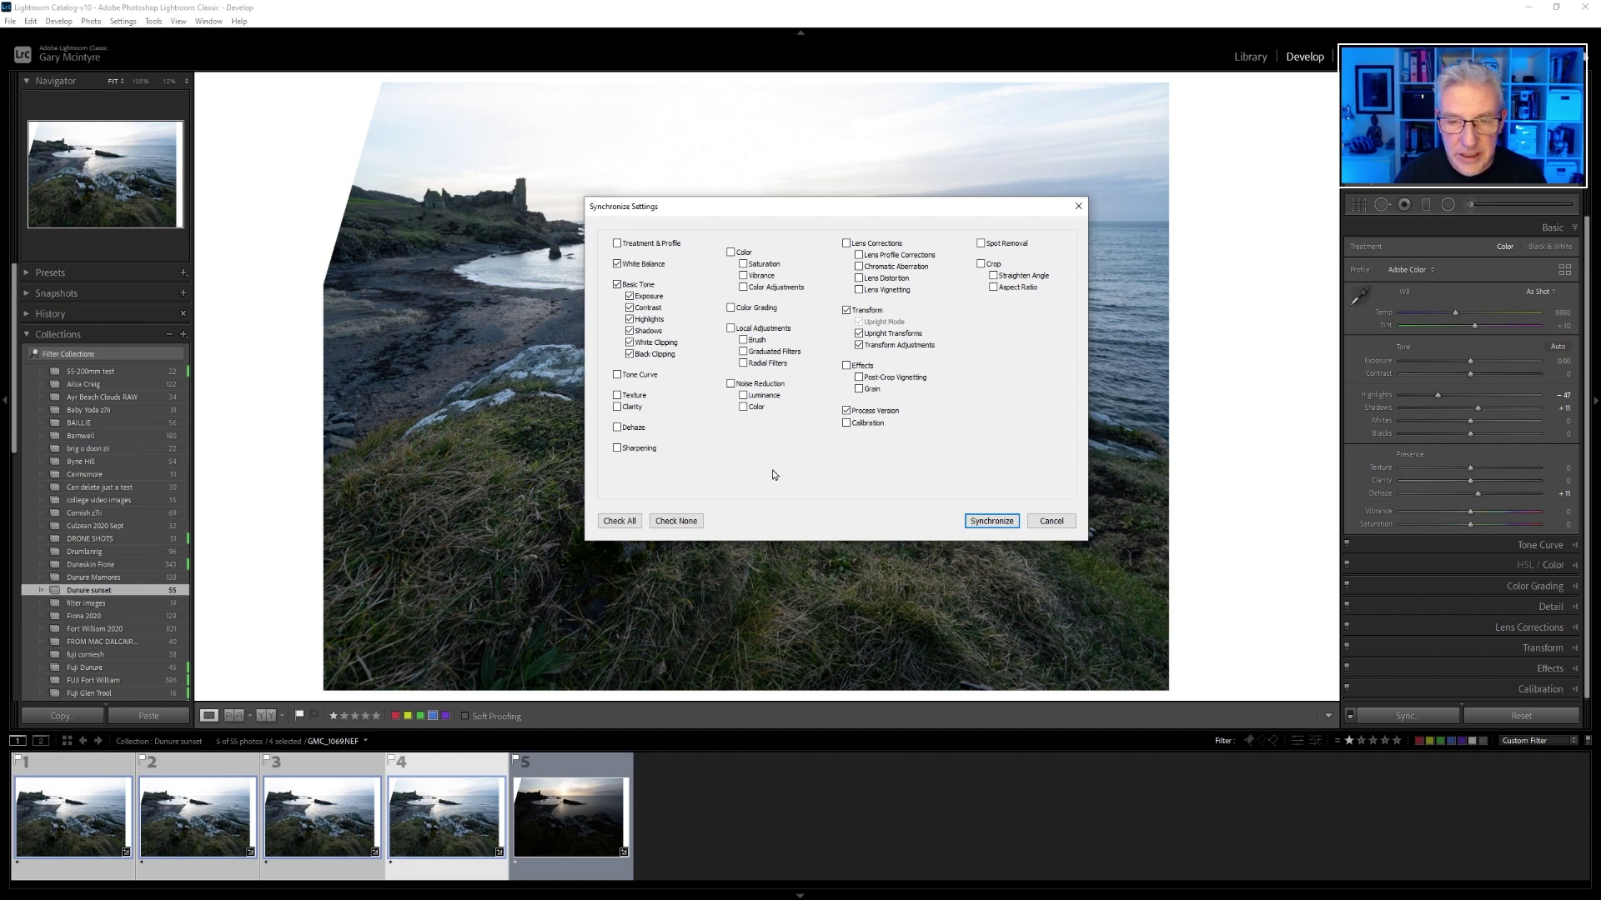
pyautogui.click(846, 311)
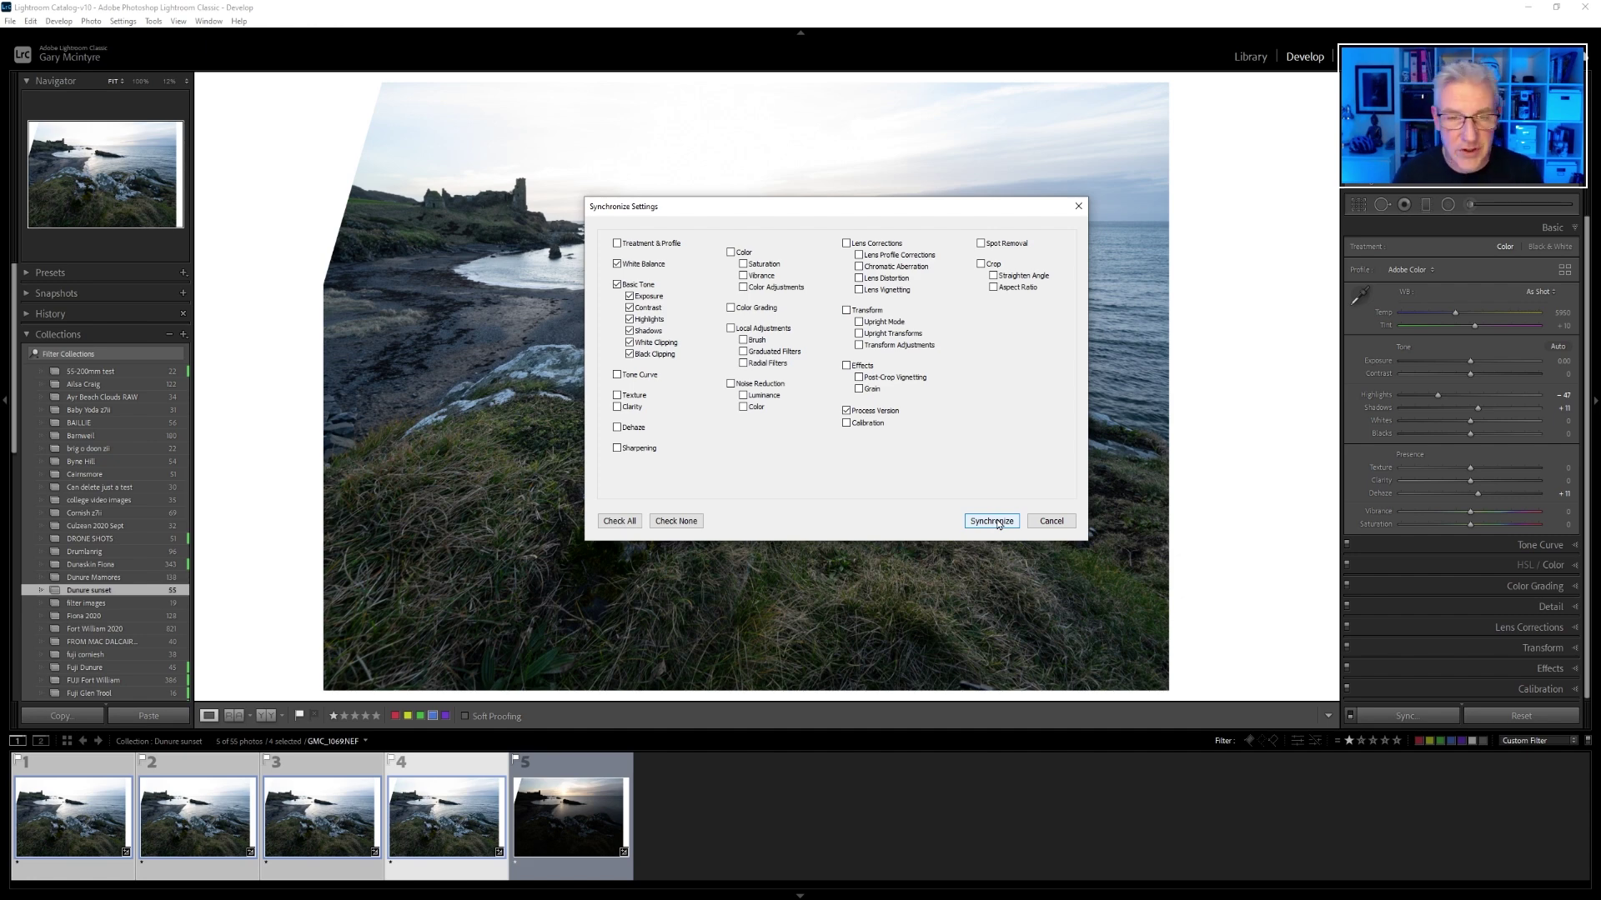
pyautogui.click(992, 521)
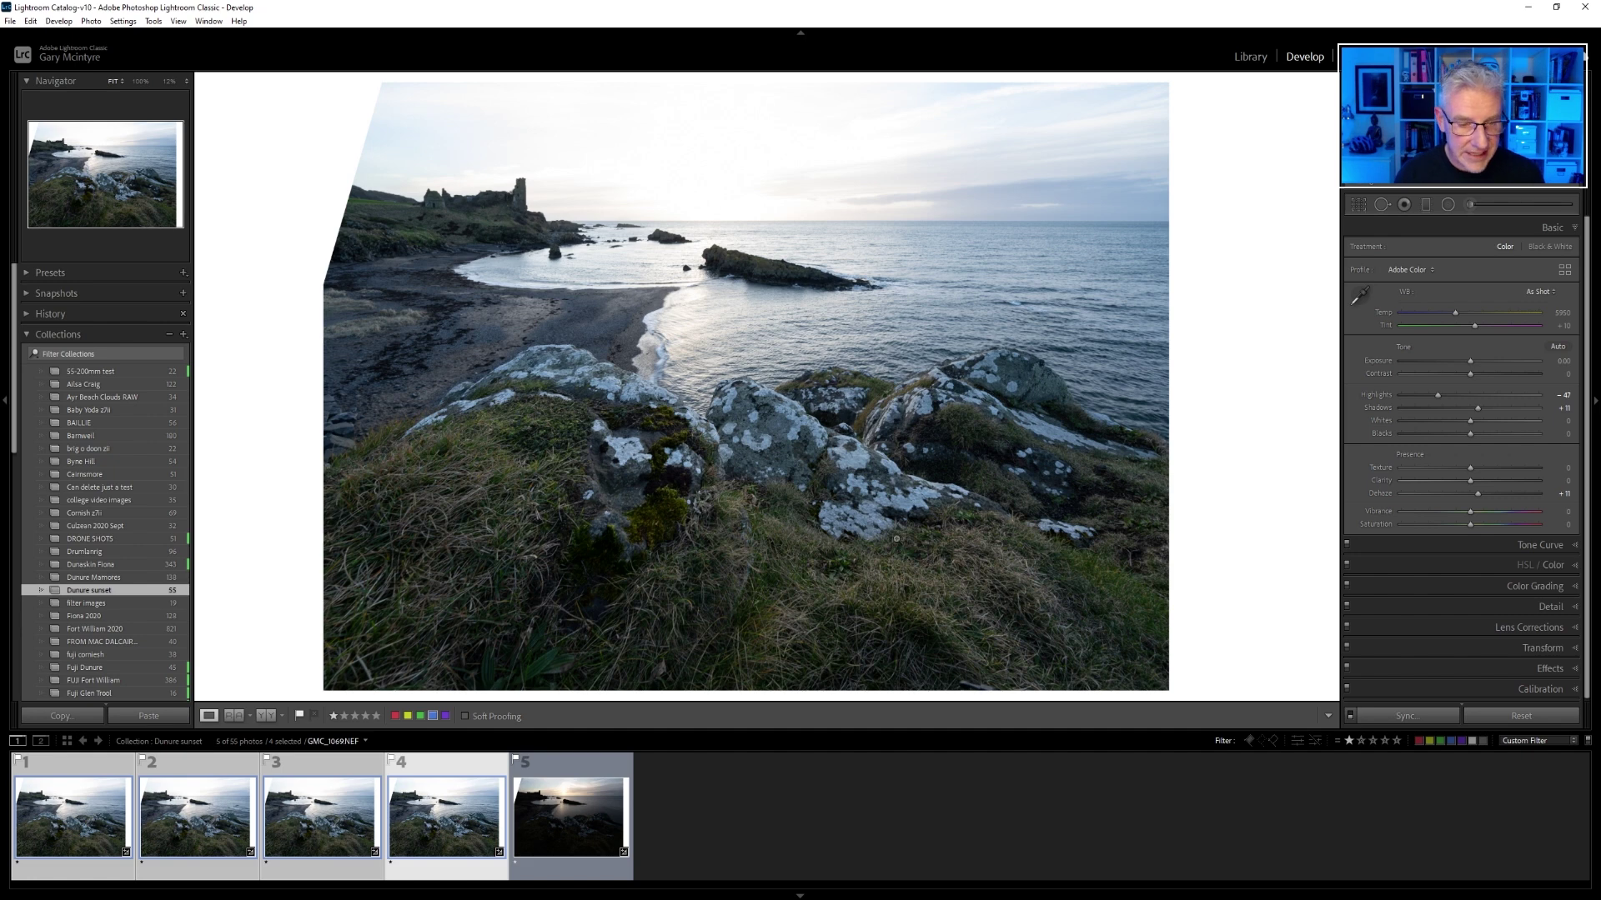
# - On the sunset frame, lower Highlights to about -63, raise Shadows to +100 and warm Temp slightly
pyautogui.press('Left')
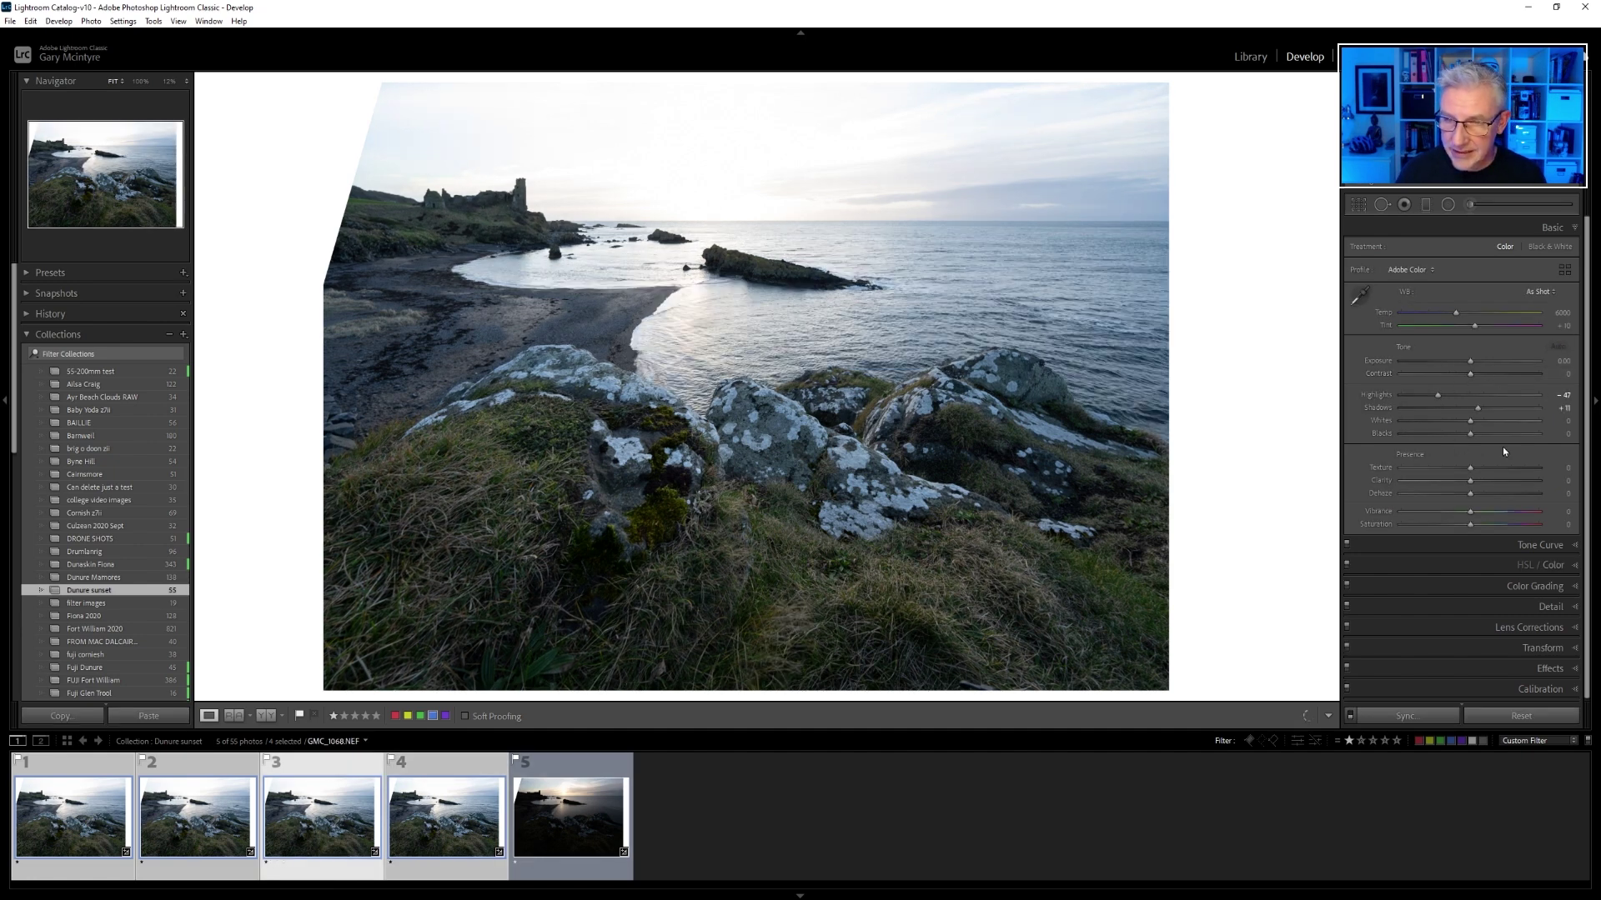
pyautogui.press('Right')
pyautogui.press('Right')
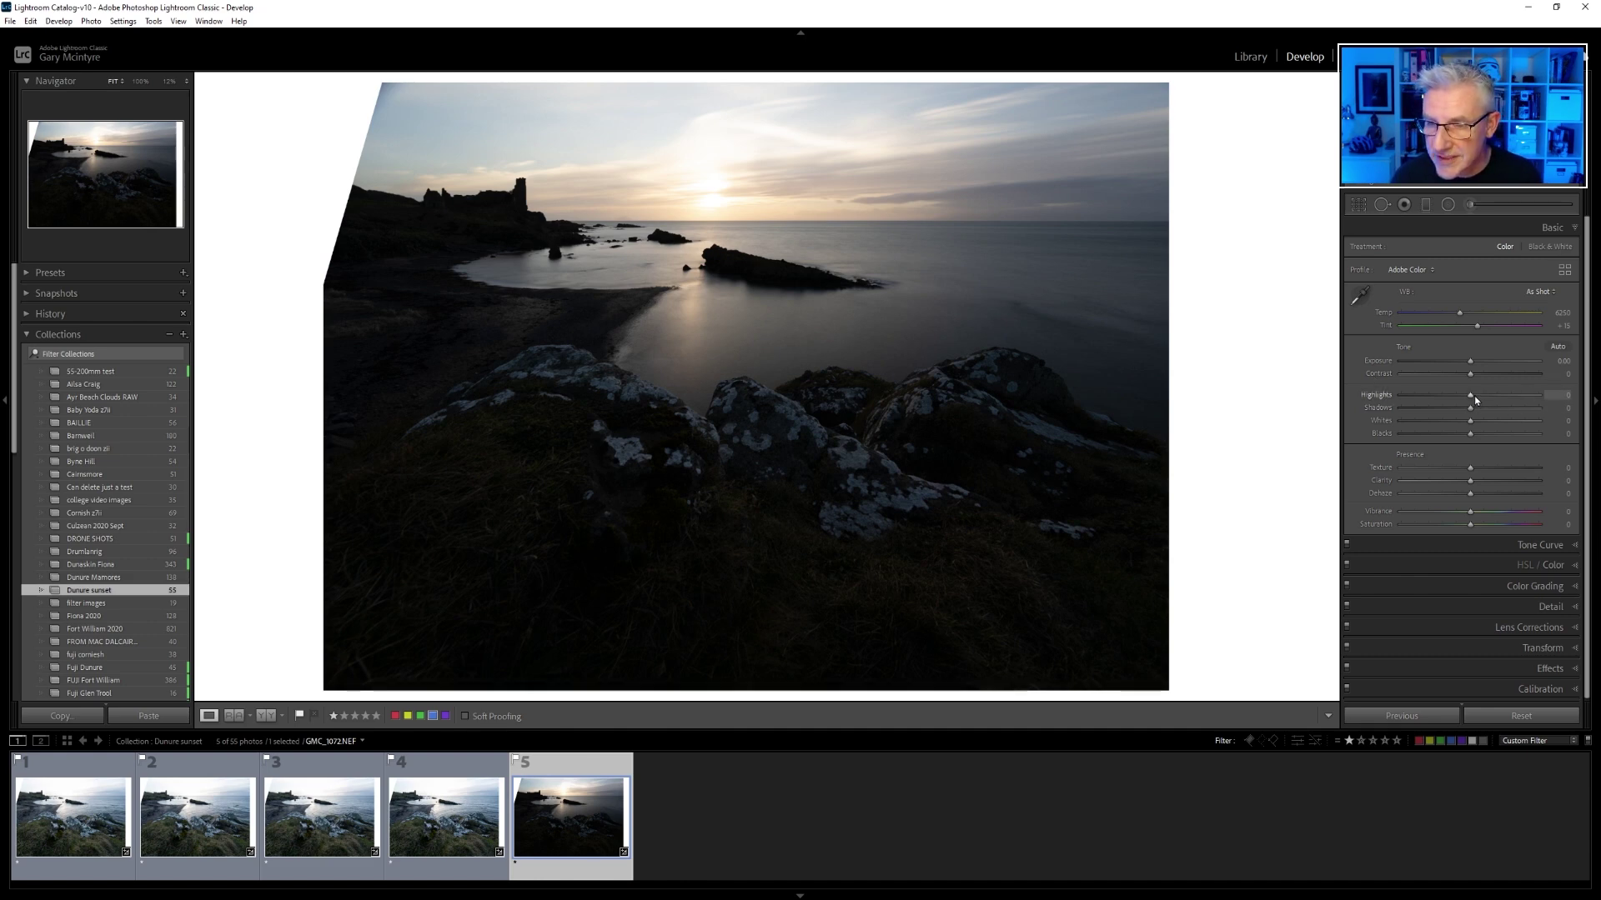
pyautogui.moveTo(1470, 400); pyautogui.dragTo(1424, 397)
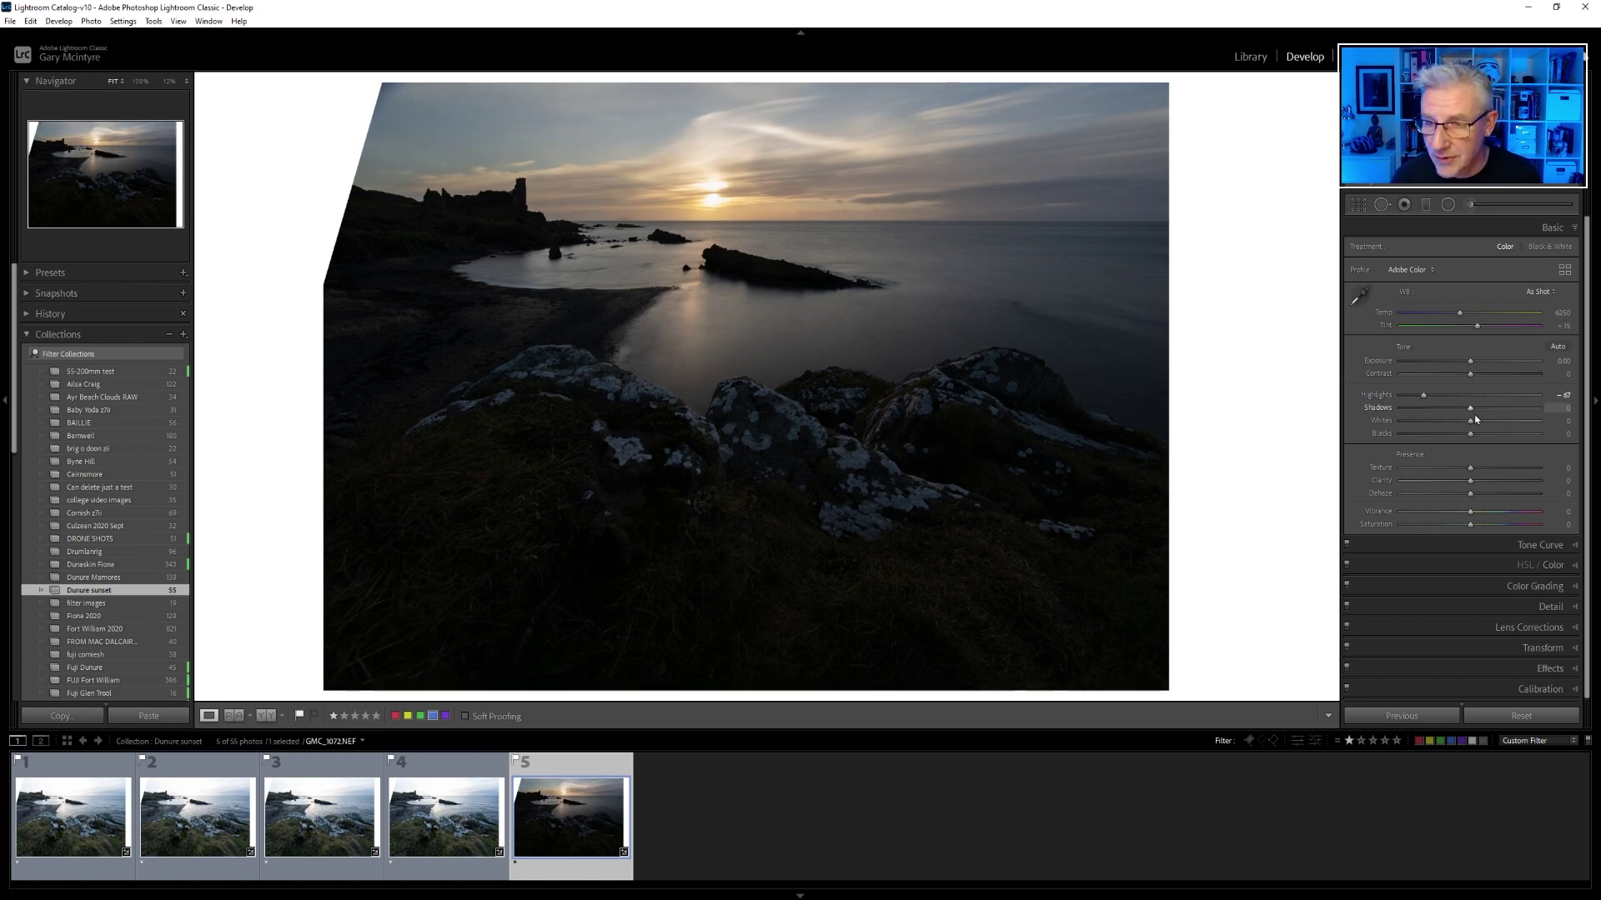
pyautogui.moveTo(1471, 411); pyautogui.dragTo(1540, 415)
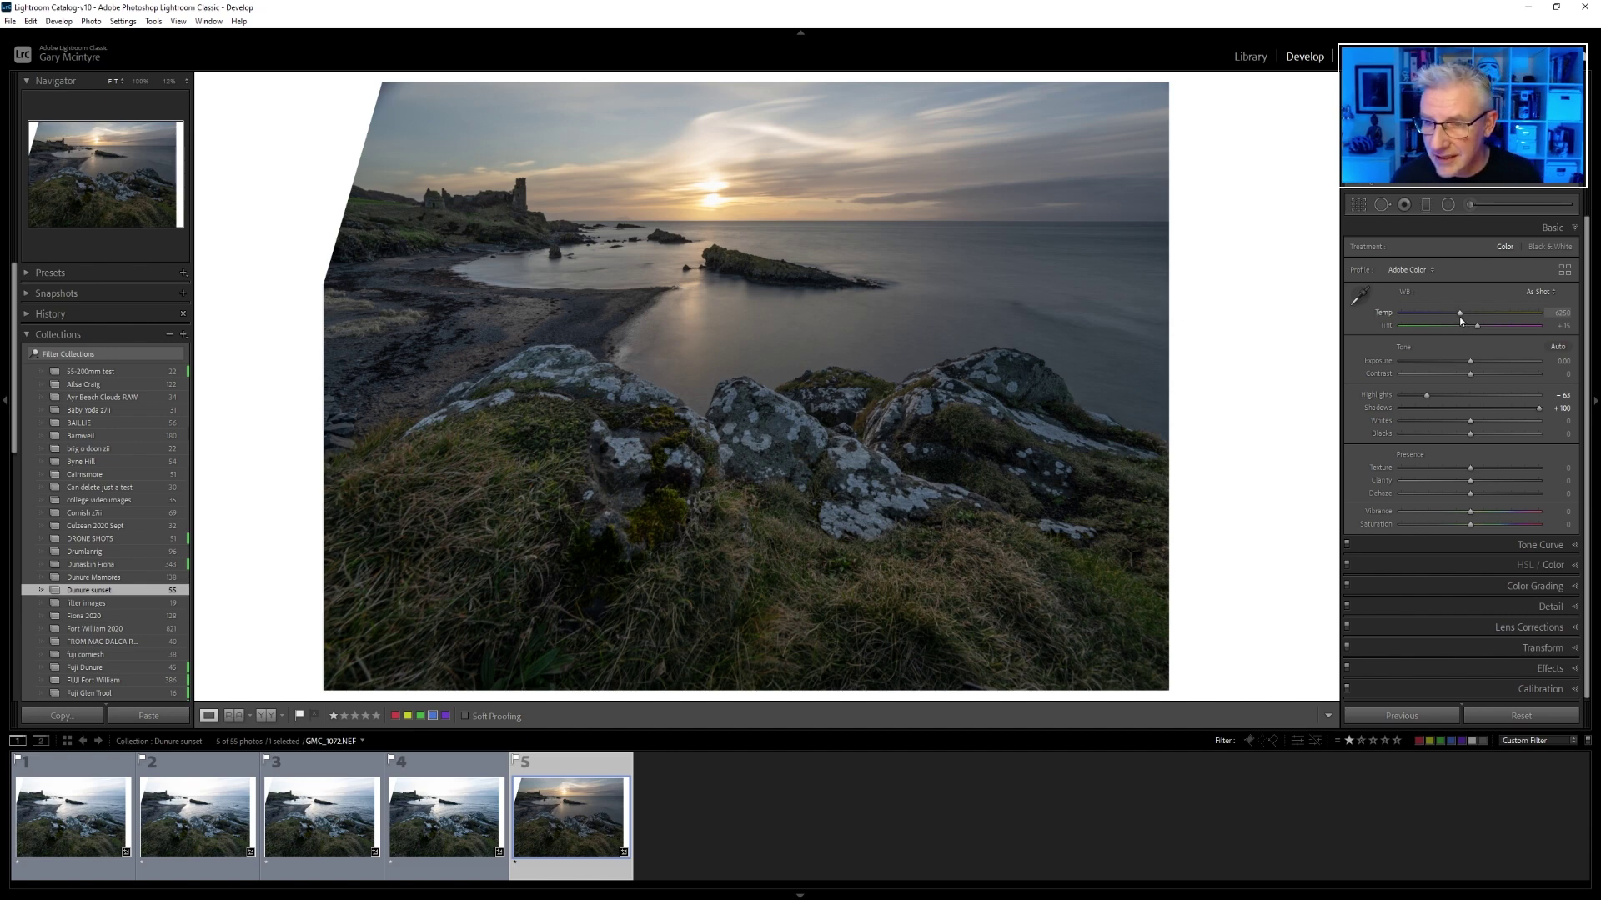
pyautogui.moveTo(1459, 314); pyautogui.dragTo(1463, 317)
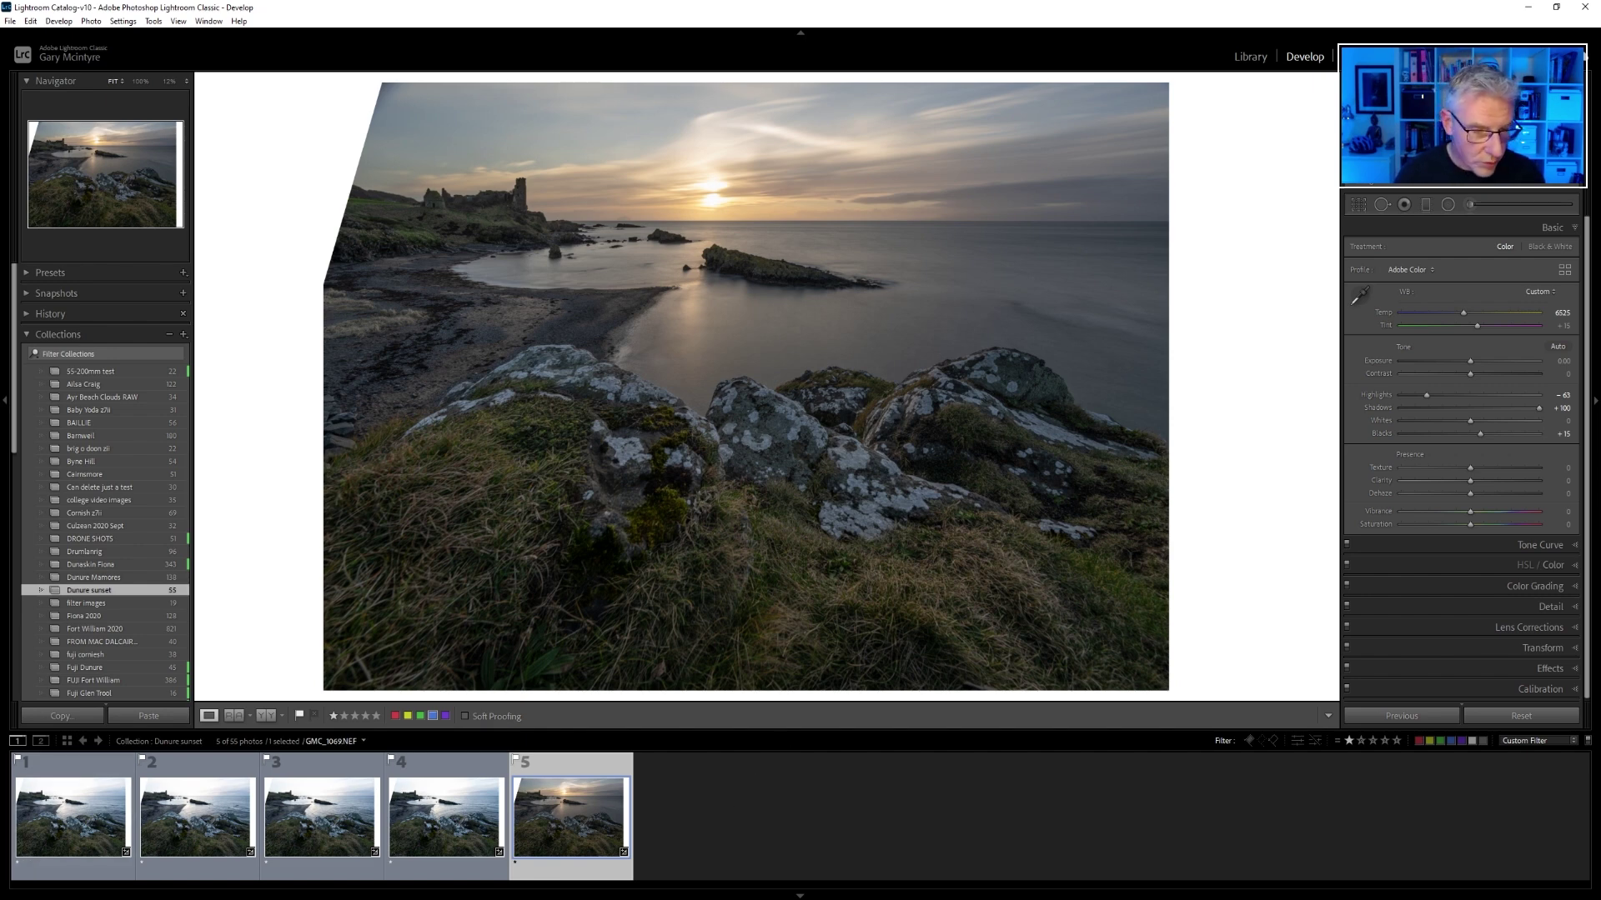
pyautogui.keyDown('shift'); pyautogui.click(69, 840); pyautogui.keyUp('shift')
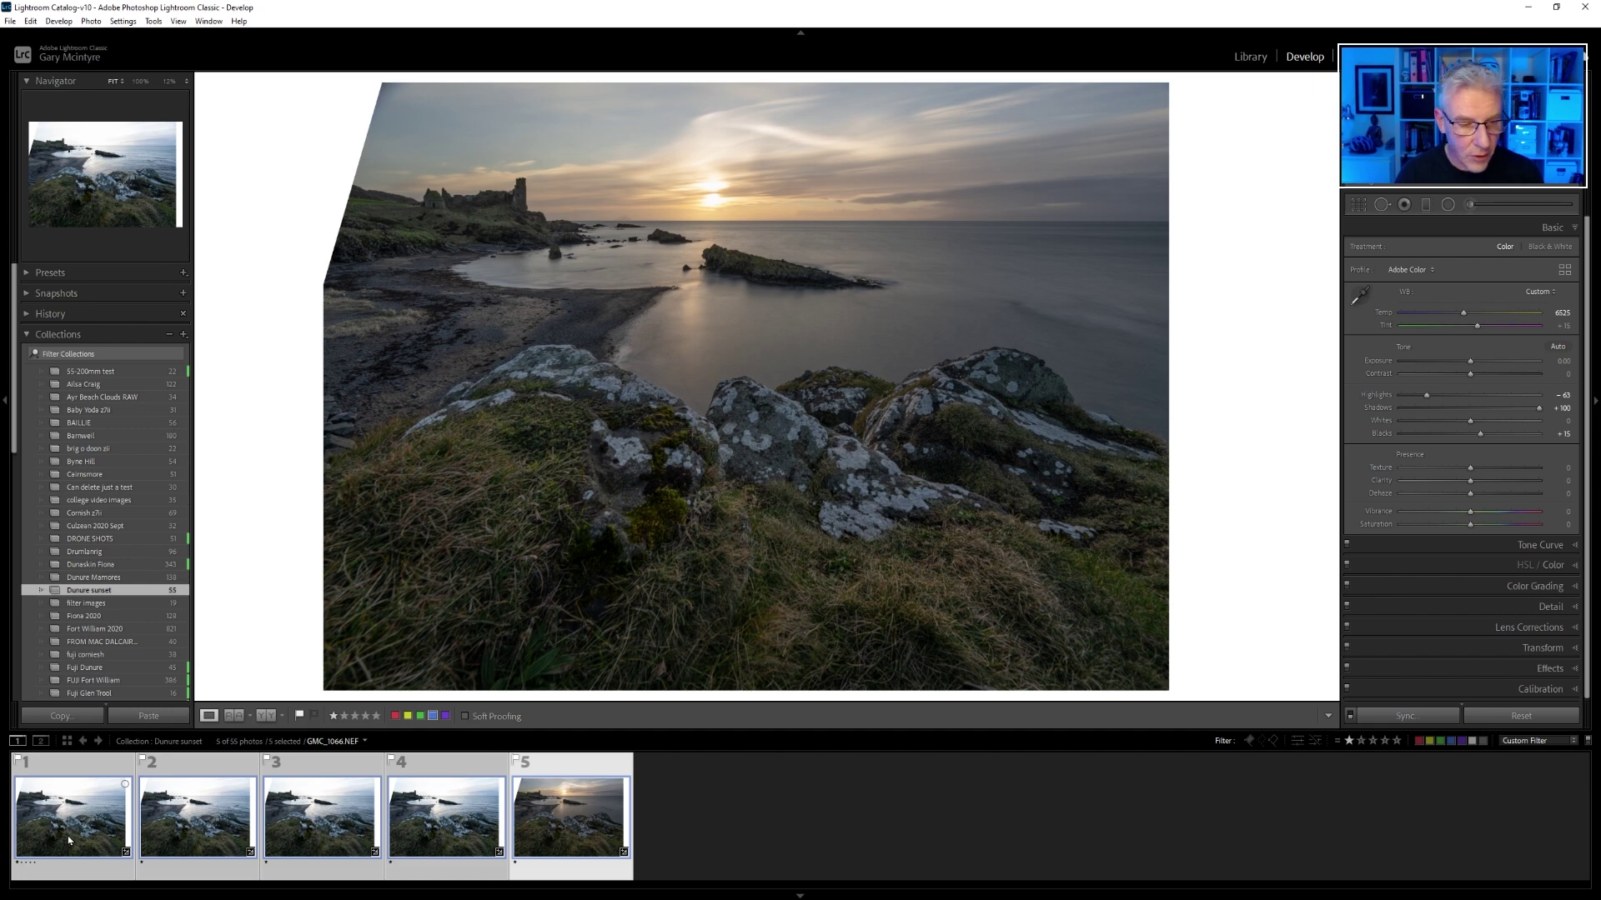
# - Send the five selected frames to Photoshop with Edit In > Open as Layers in Photoshop
pyautogui.rightClick(69, 841)
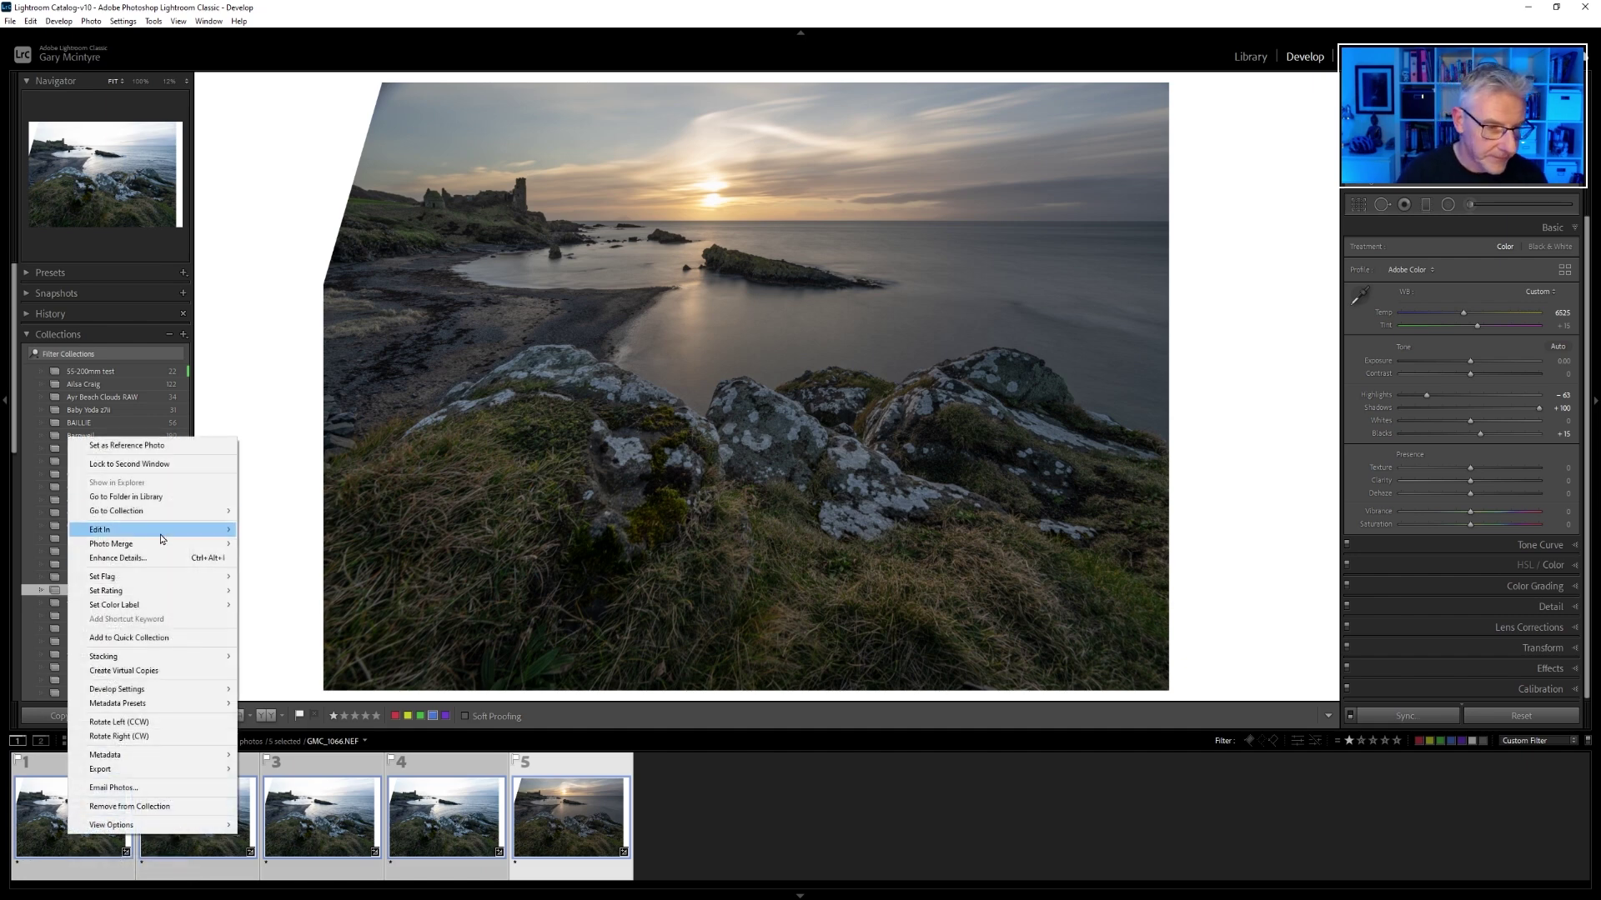
pyautogui.moveTo(163, 539)
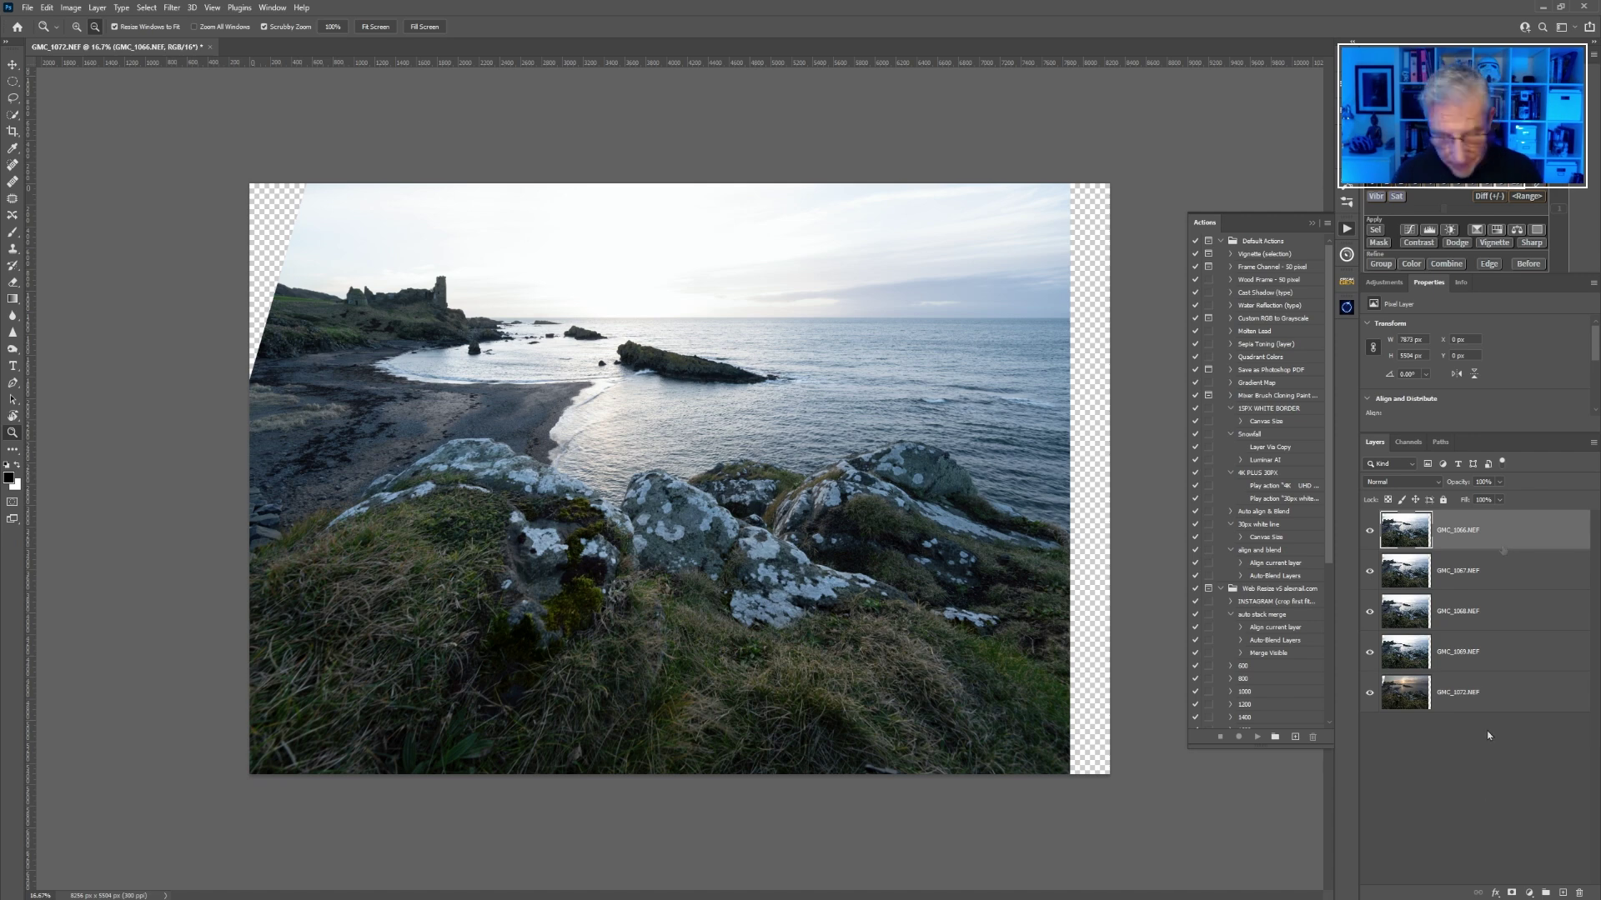
# - Select all five frame layers, GMC_1066 through GMC_1072, in the Layers panel
pyautogui.keyDown('shift'); pyautogui.click(1491, 700); pyautogui.keyUp('shift')
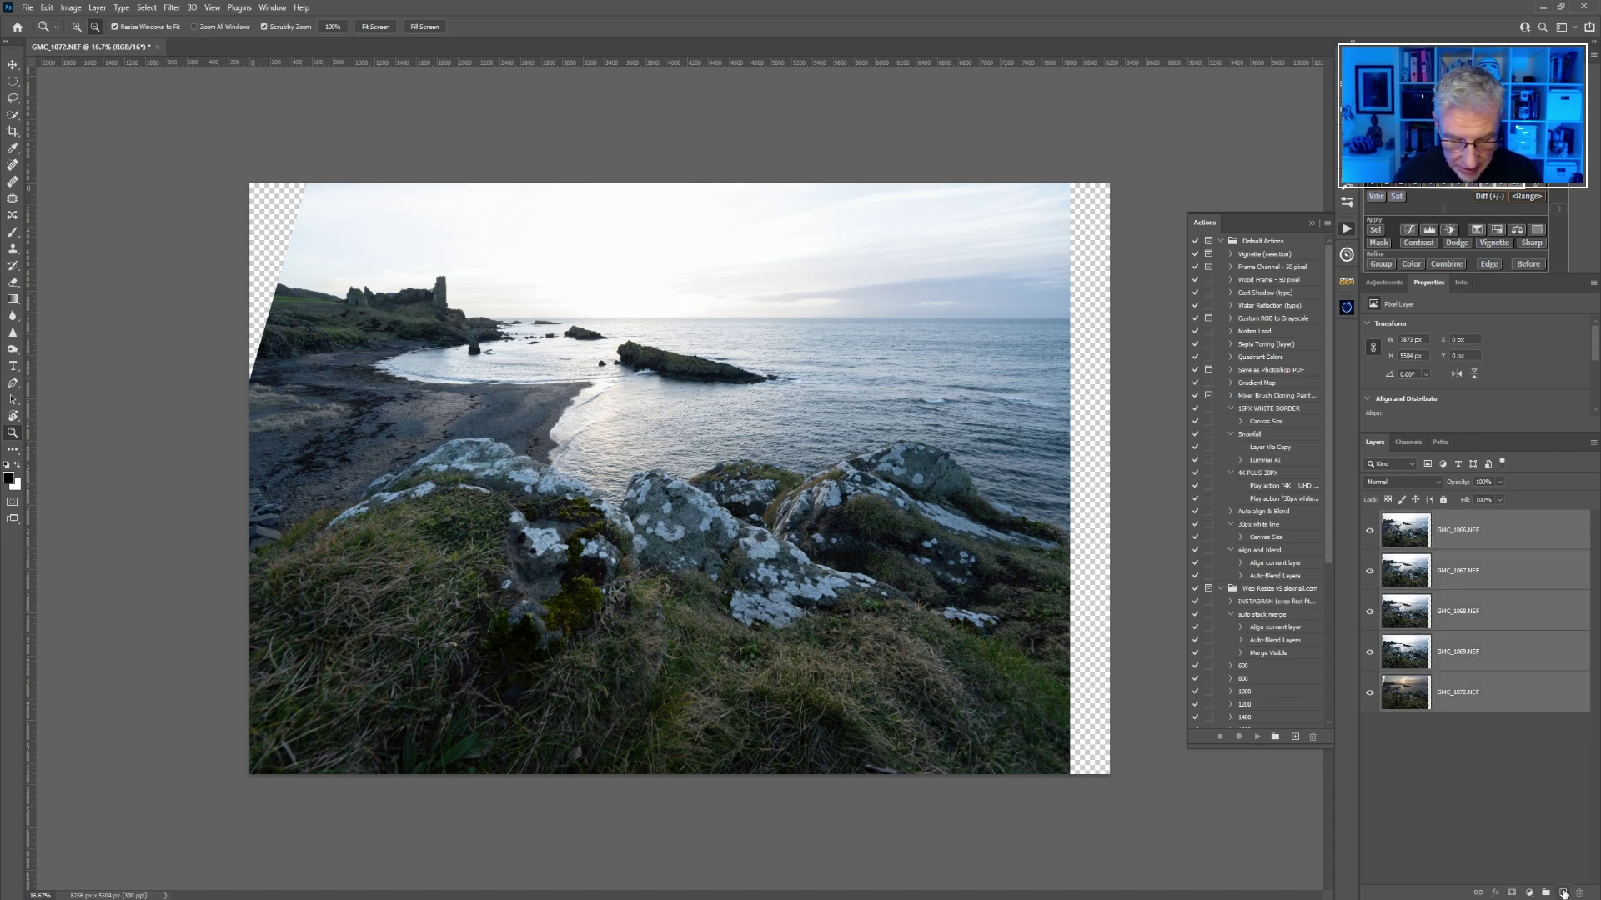
# - Duplicate the five layers, group the originals into hidden Group 1, and select the five copies
pyautogui.hotkey('ctrl', 'j')
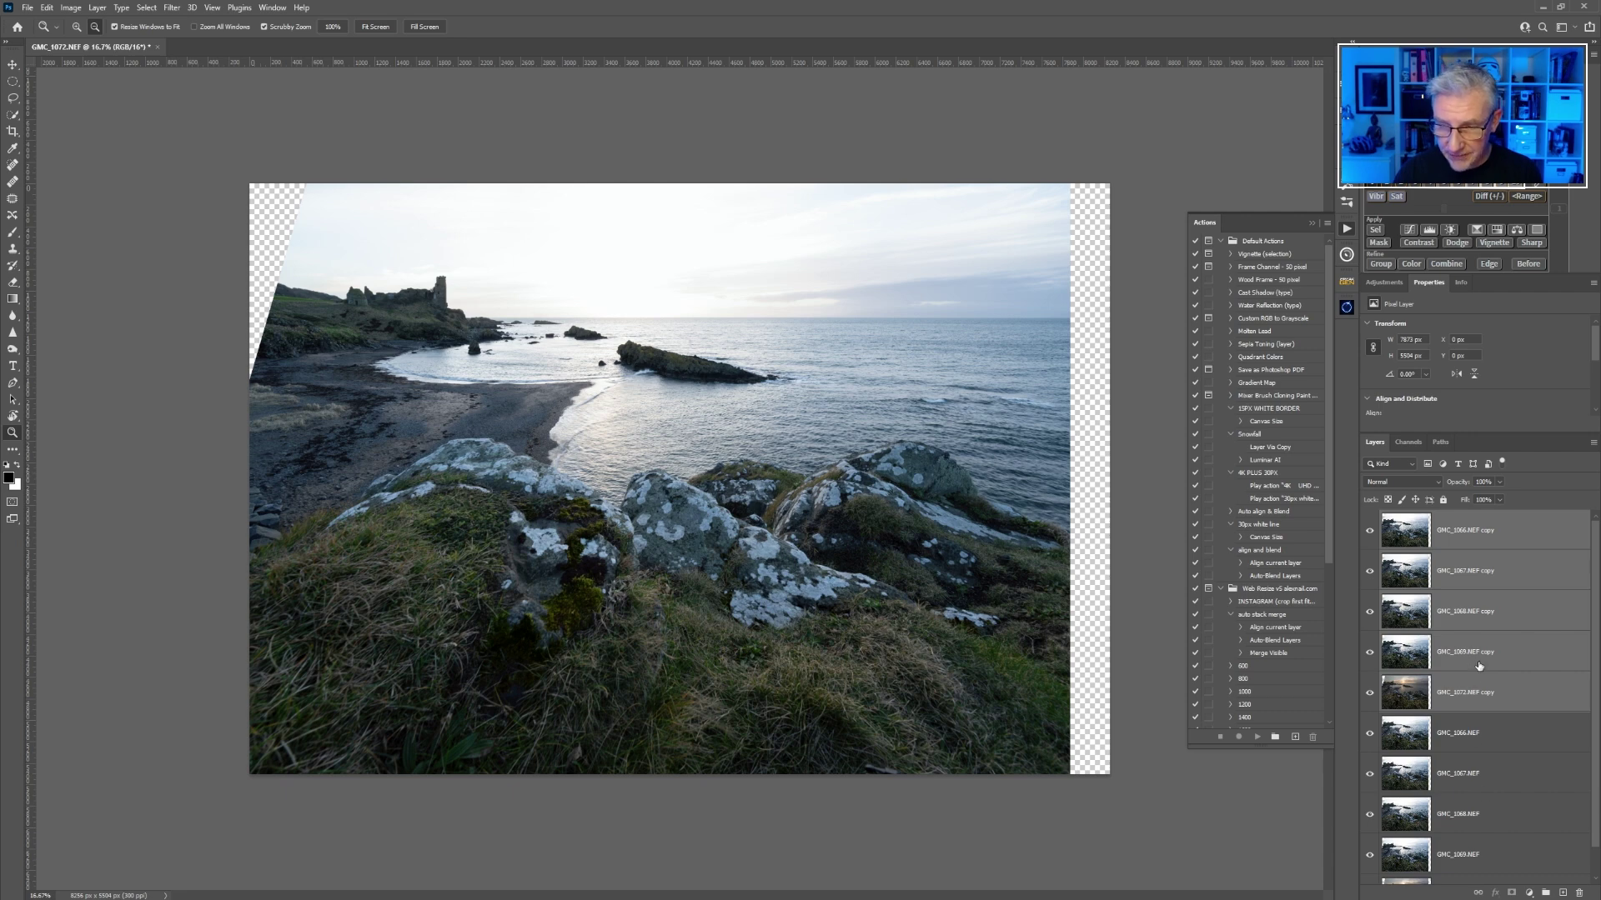
pyautogui.click(1520, 749)
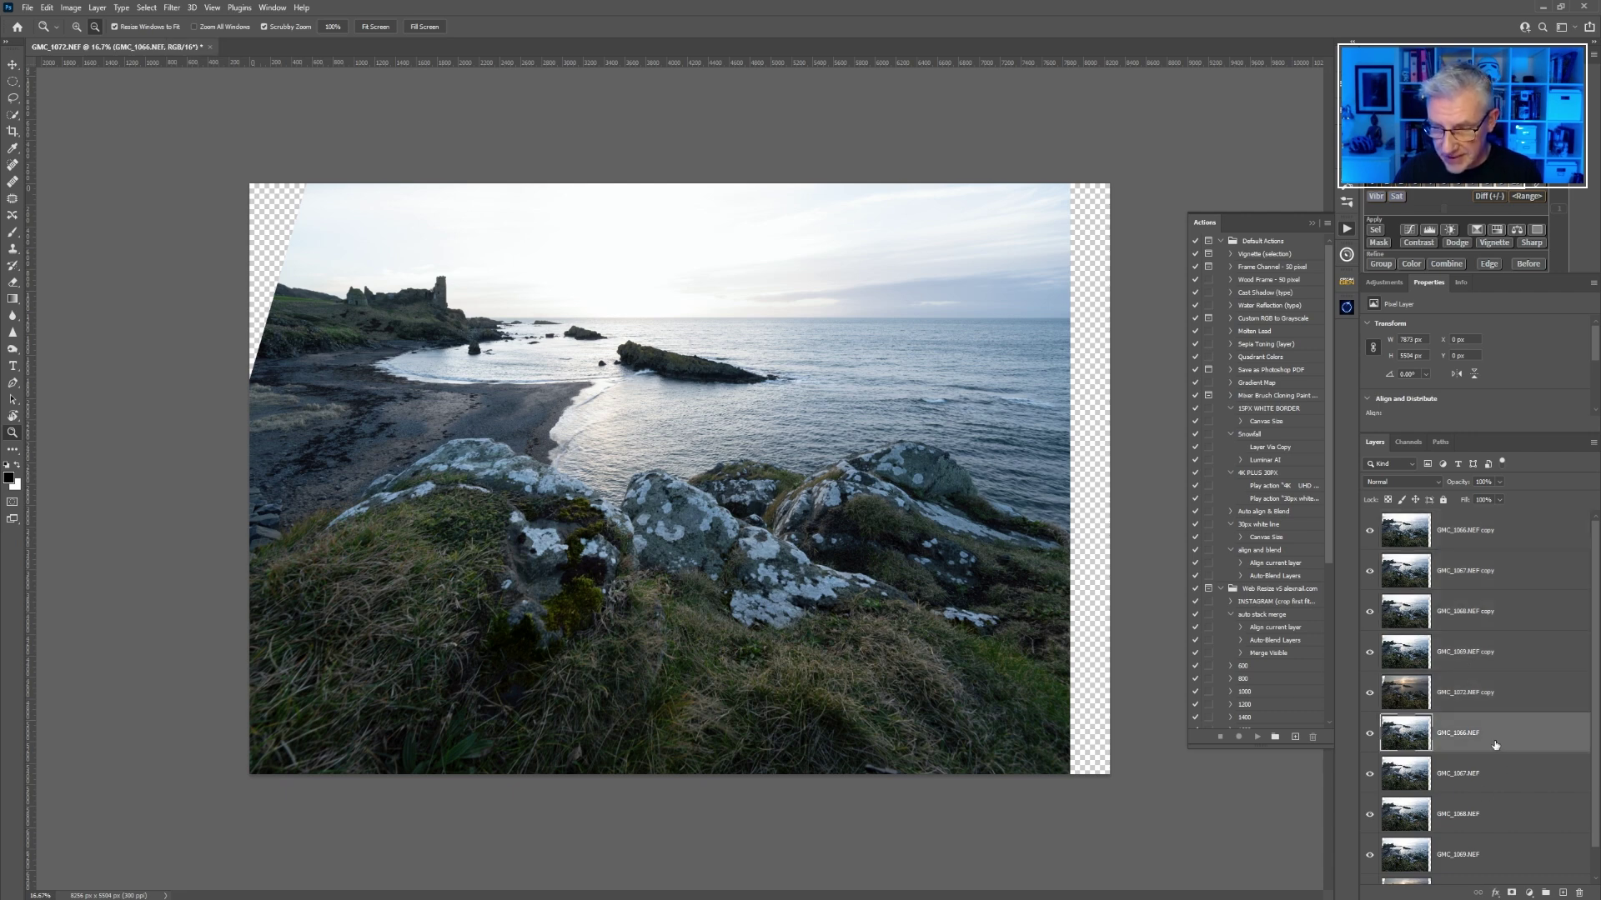
pyautogui.scroll(-1, 1584, 855)
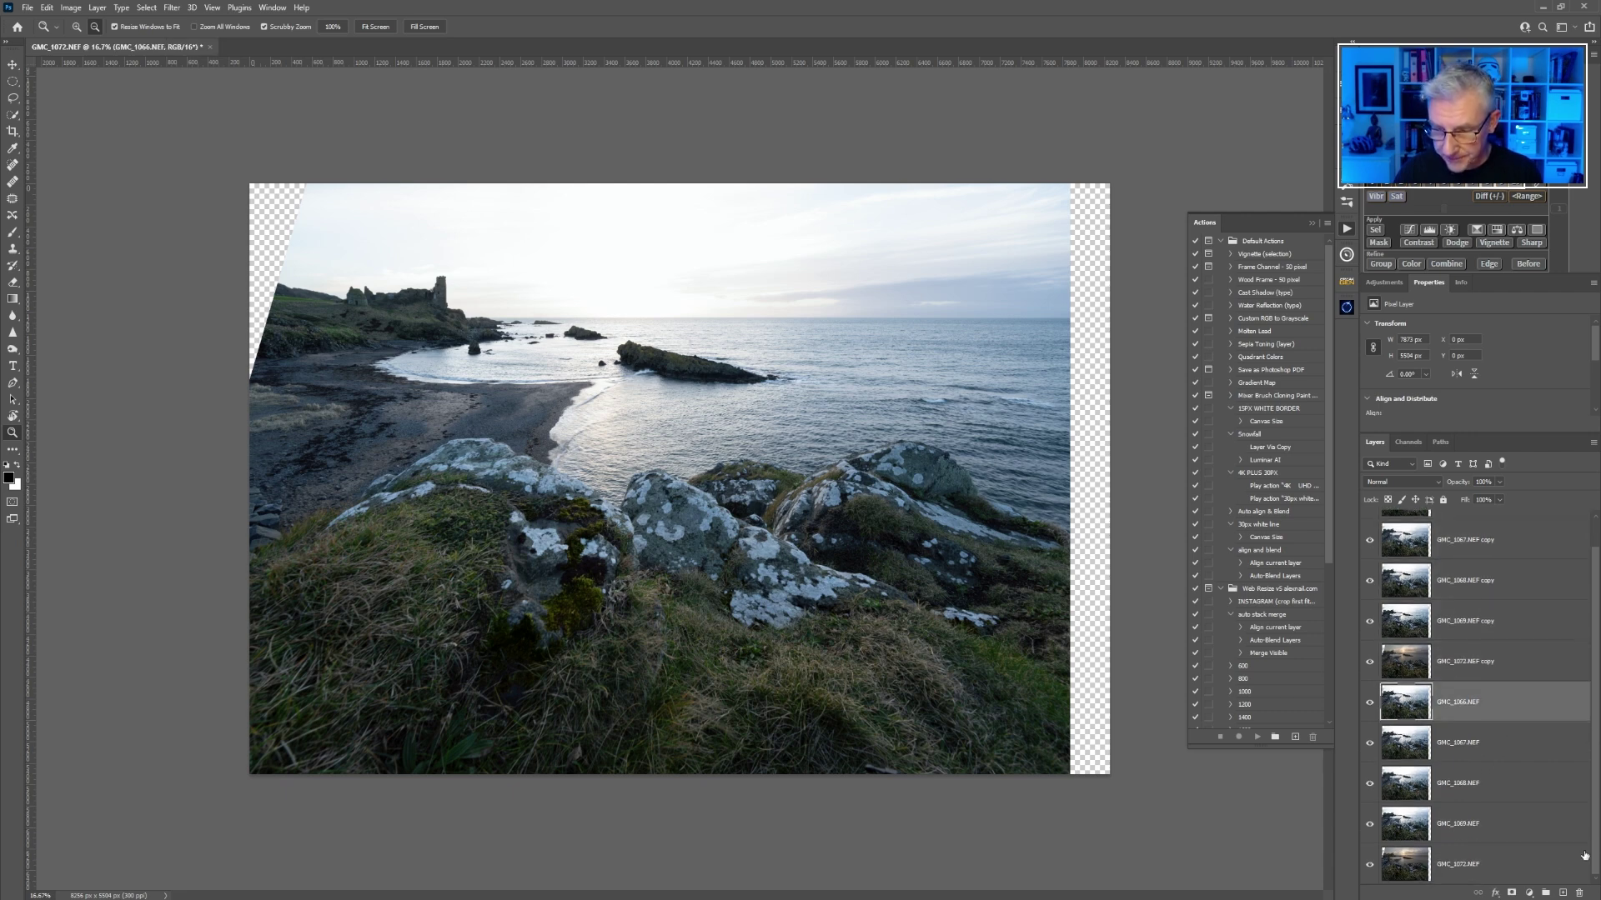
pyautogui.keyDown('shift'); pyautogui.click(1484, 873); pyautogui.keyUp('shift')
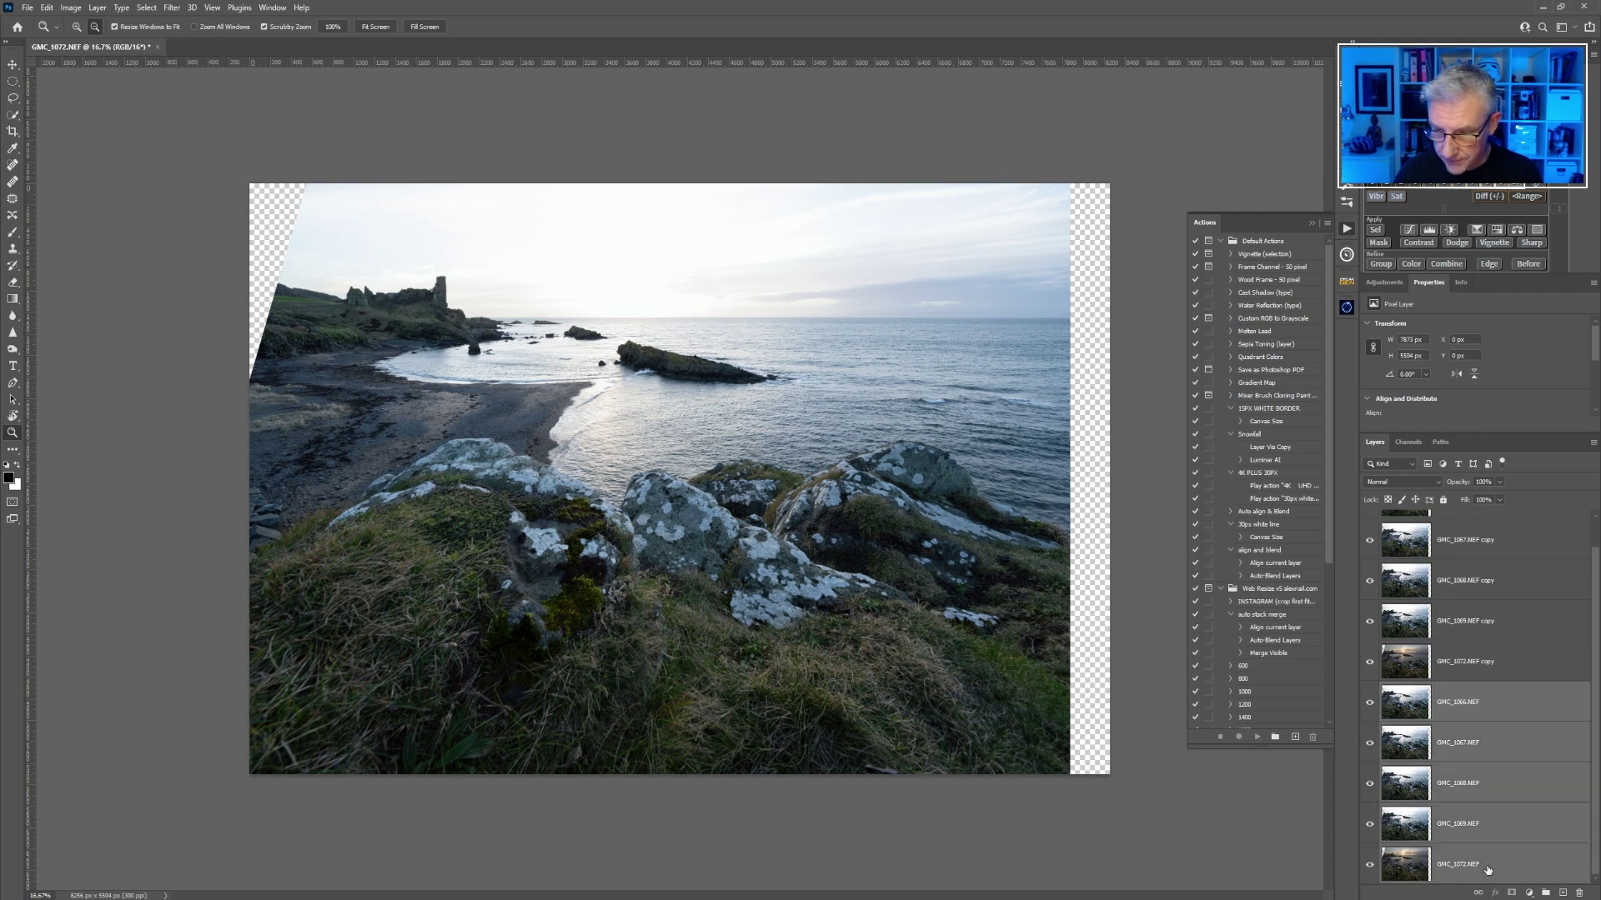
pyautogui.click(1546, 892)
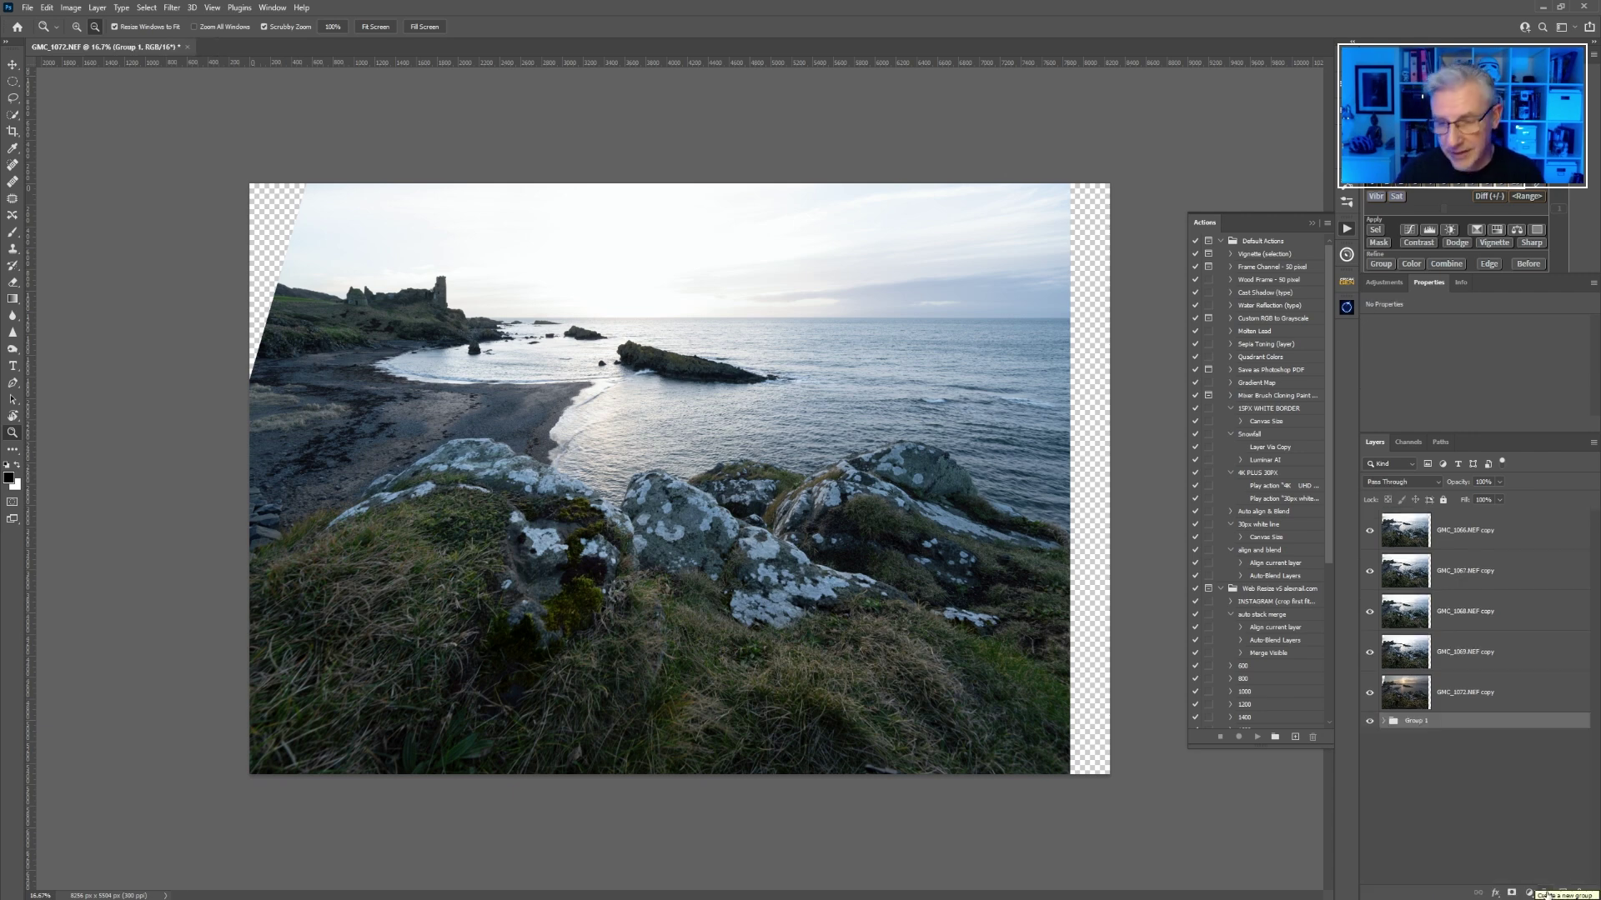
pyautogui.click(1370, 722)
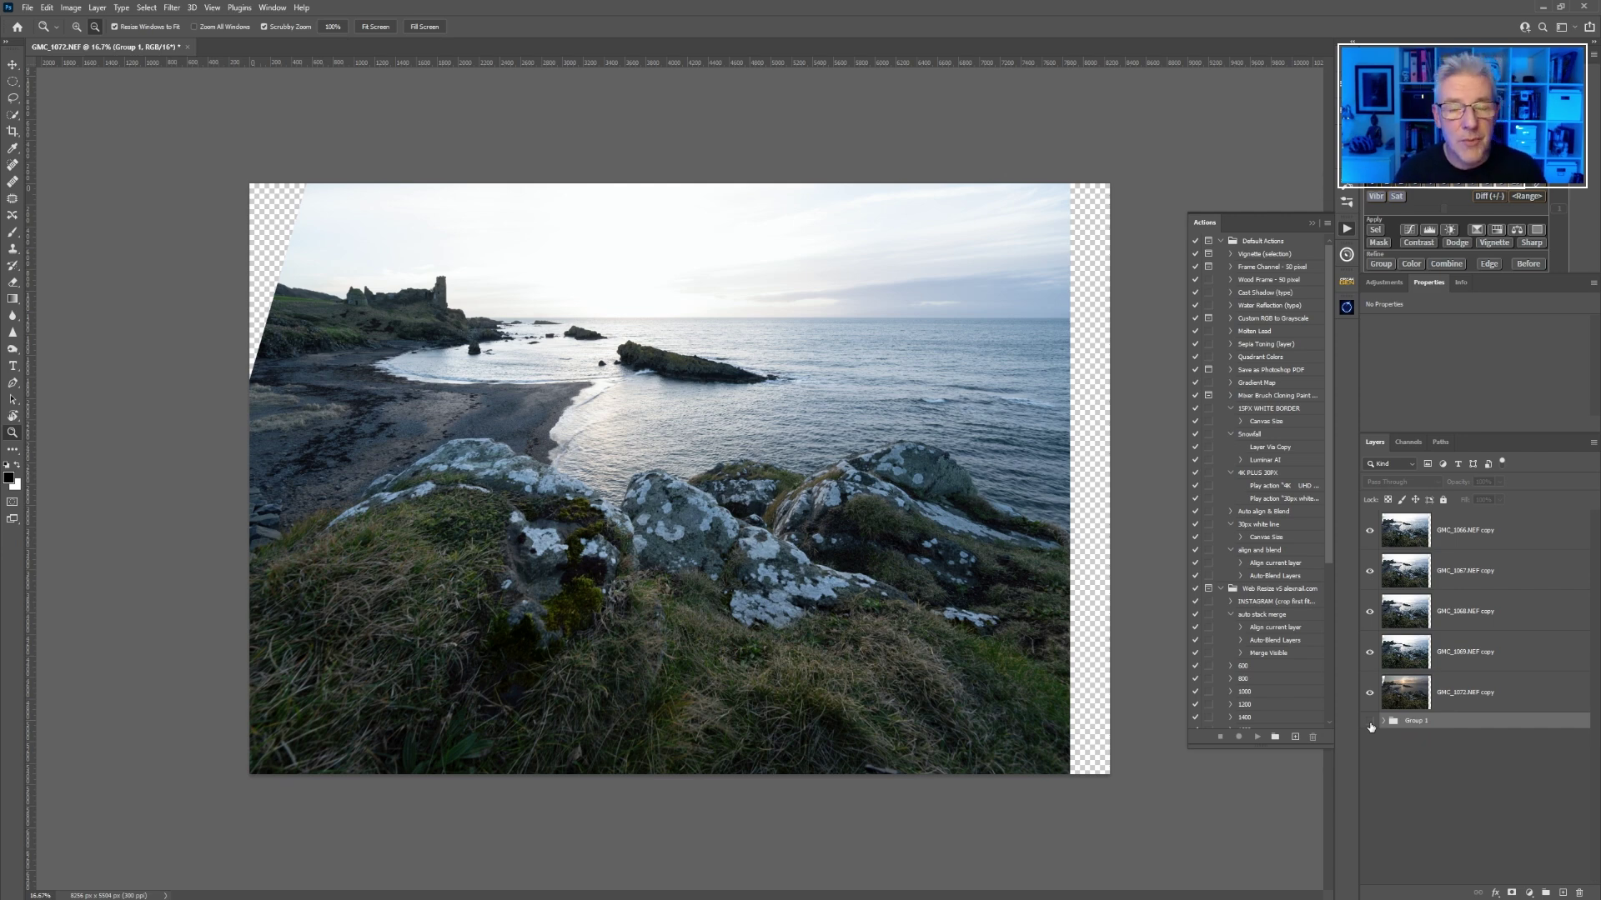
pyautogui.click(1482, 706)
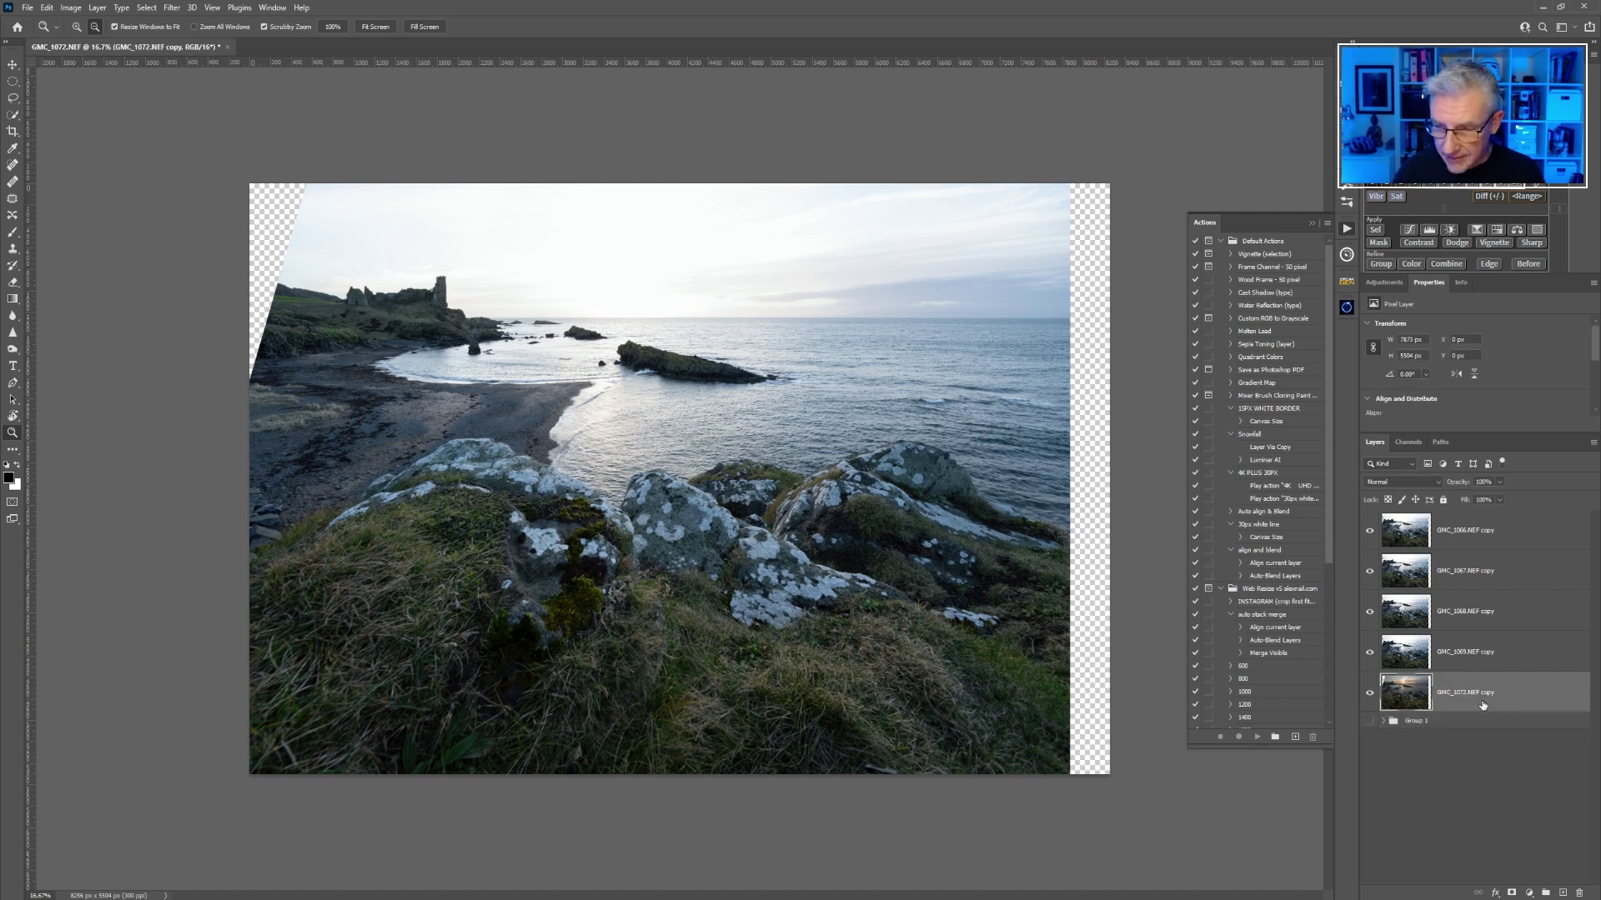
pyautogui.keyDown('shift'); pyautogui.click(1505, 535); pyautogui.keyUp('shift')
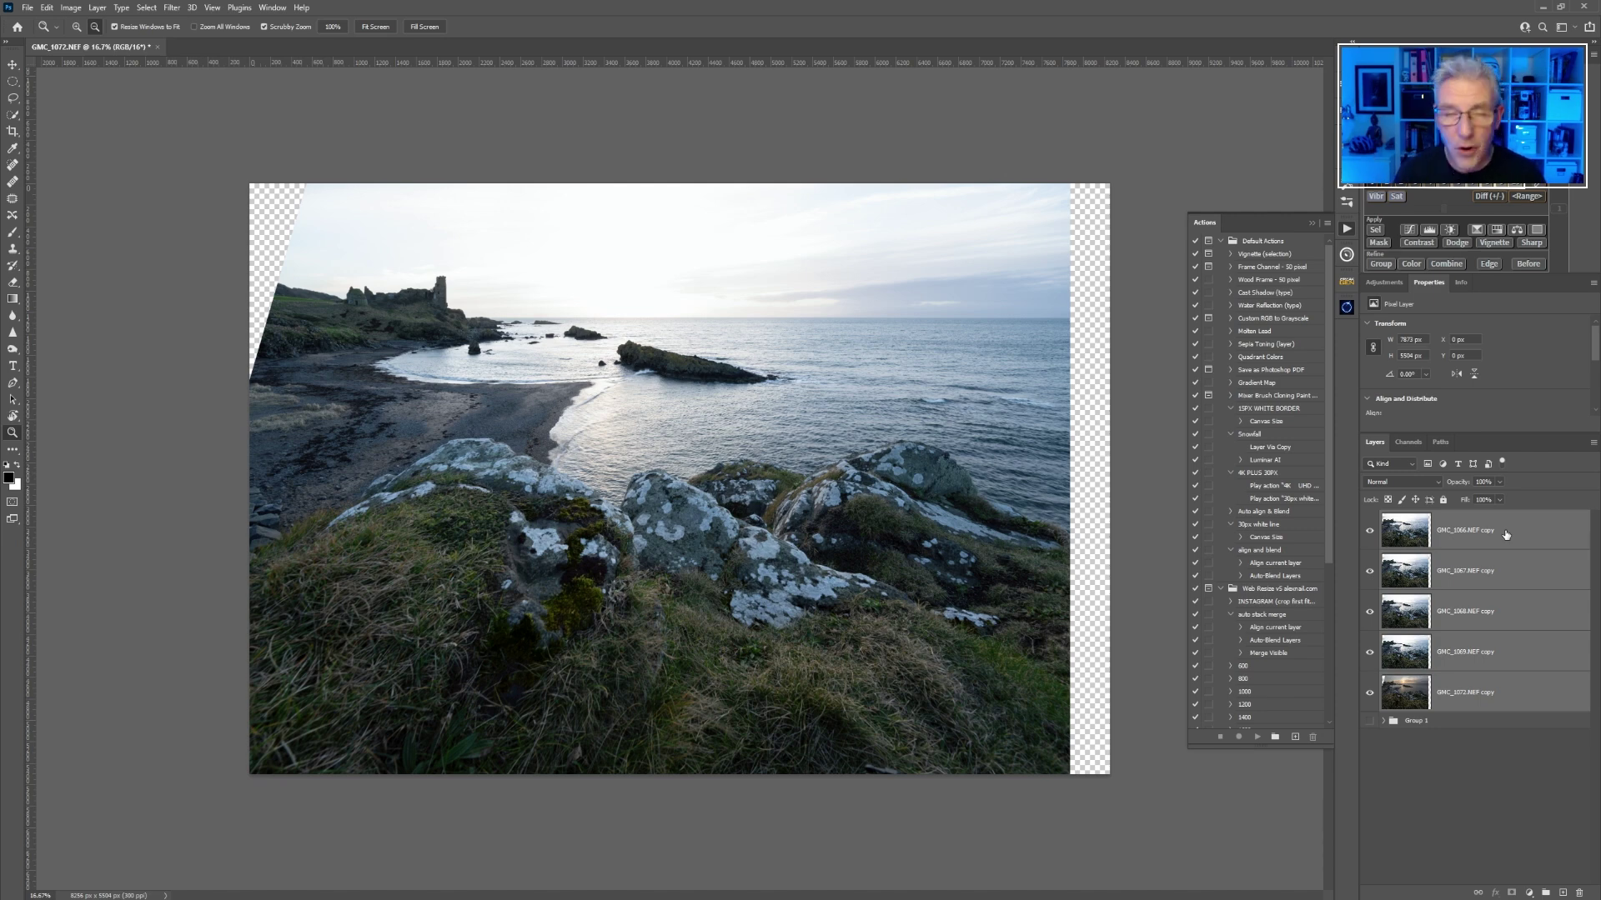
# - Auto-align the five copy layers with Auto projection, then hide the GMC_1072.NEF copy layer
pyautogui.click(47, 7)
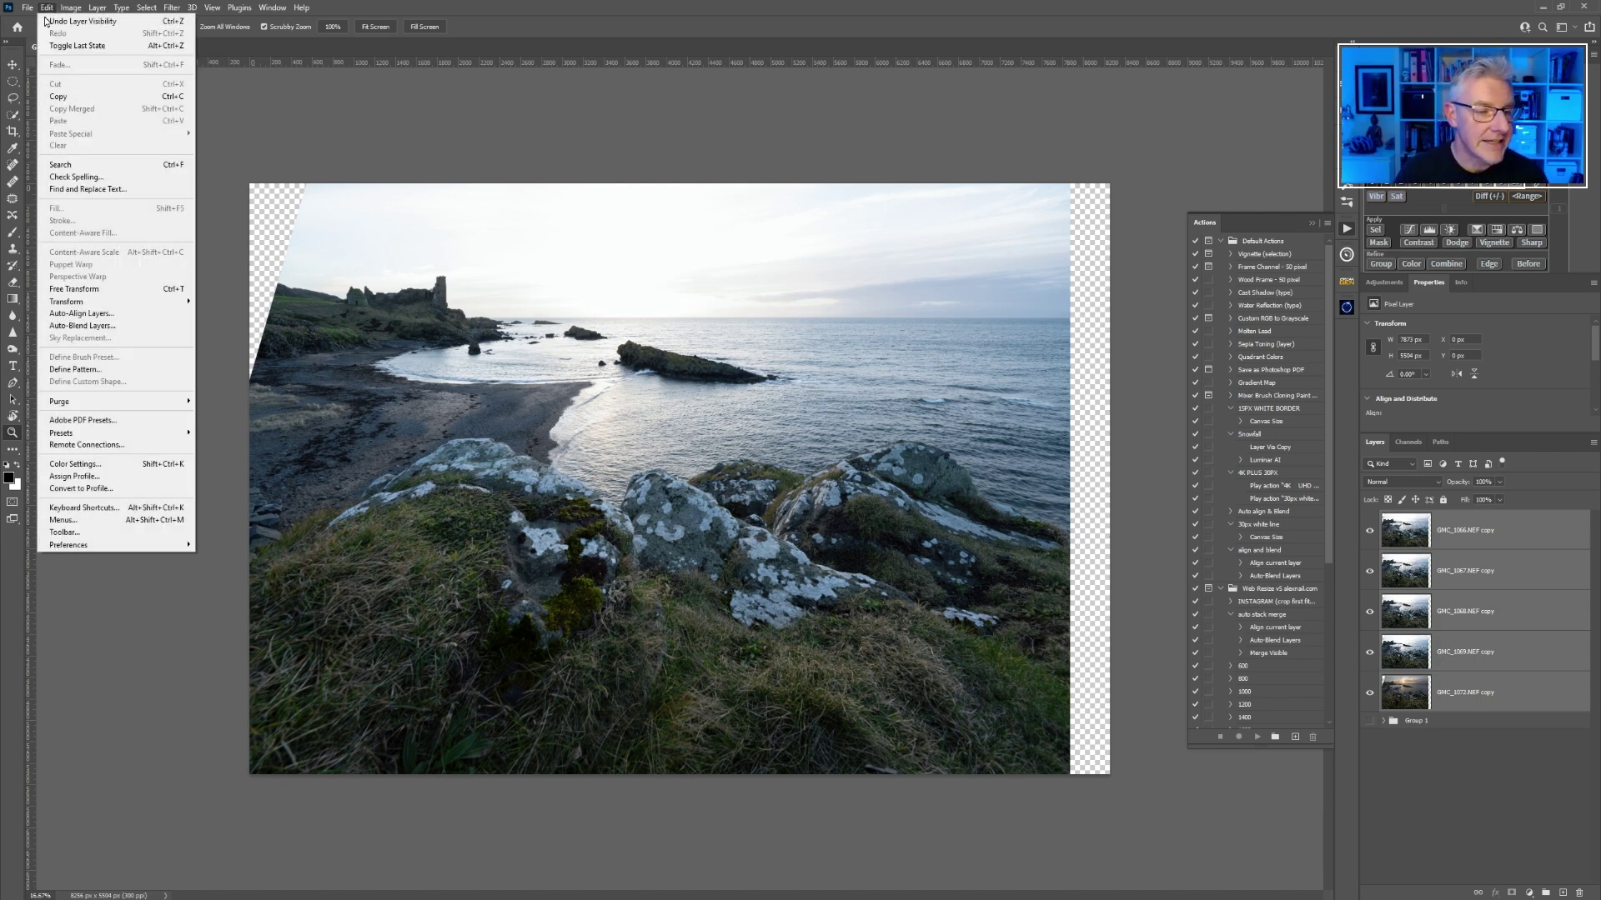
pyautogui.click(74, 314)
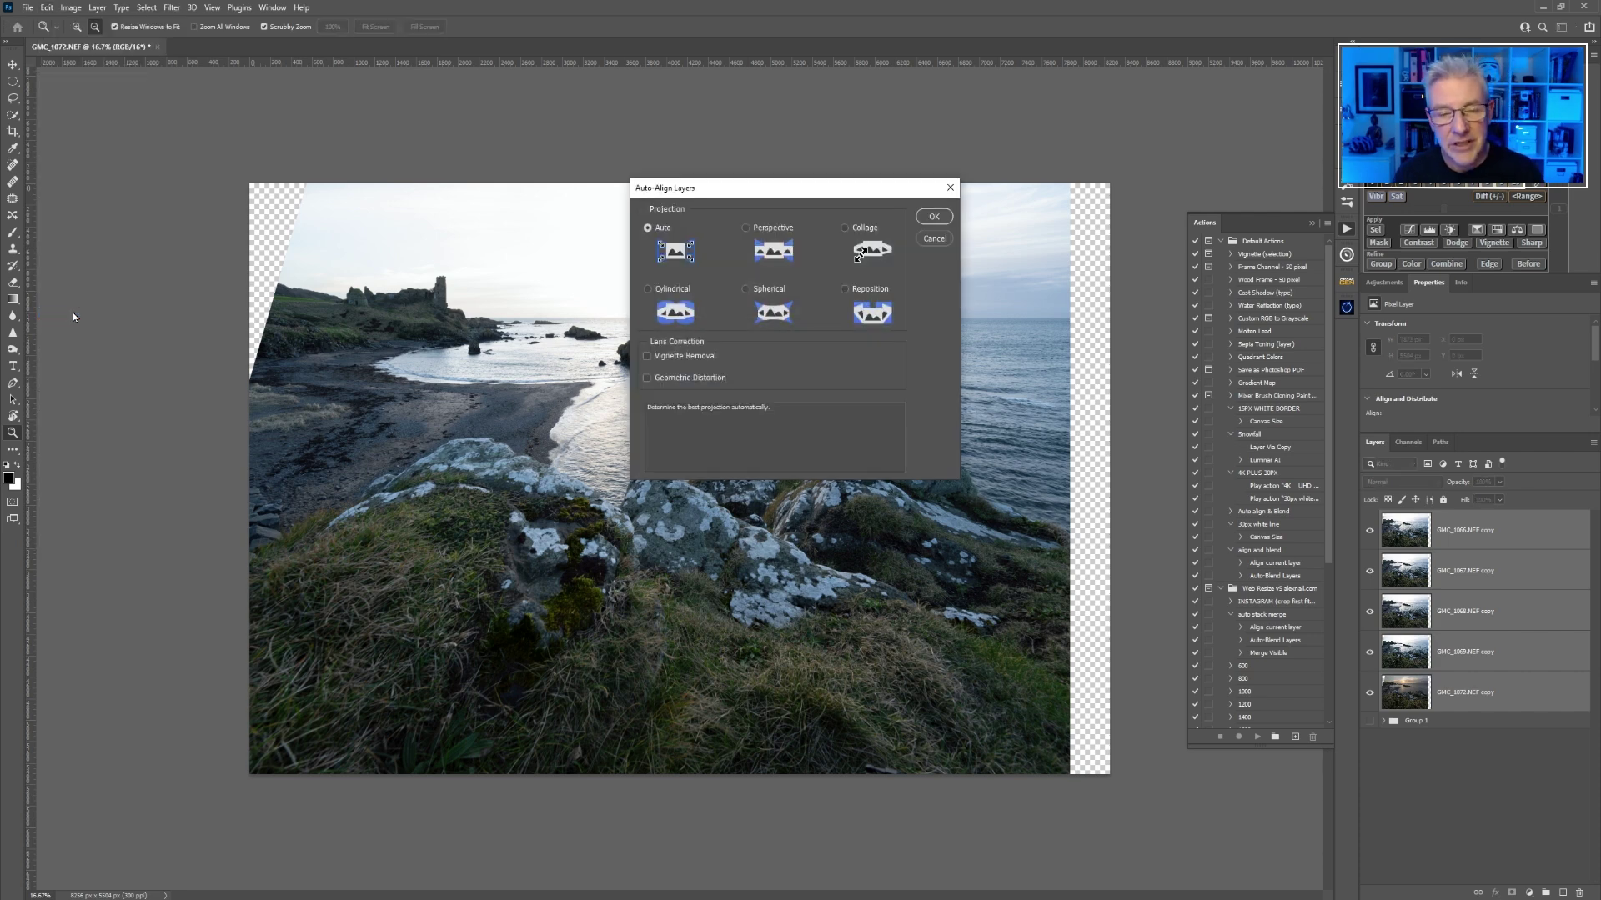
pyautogui.click(933, 217)
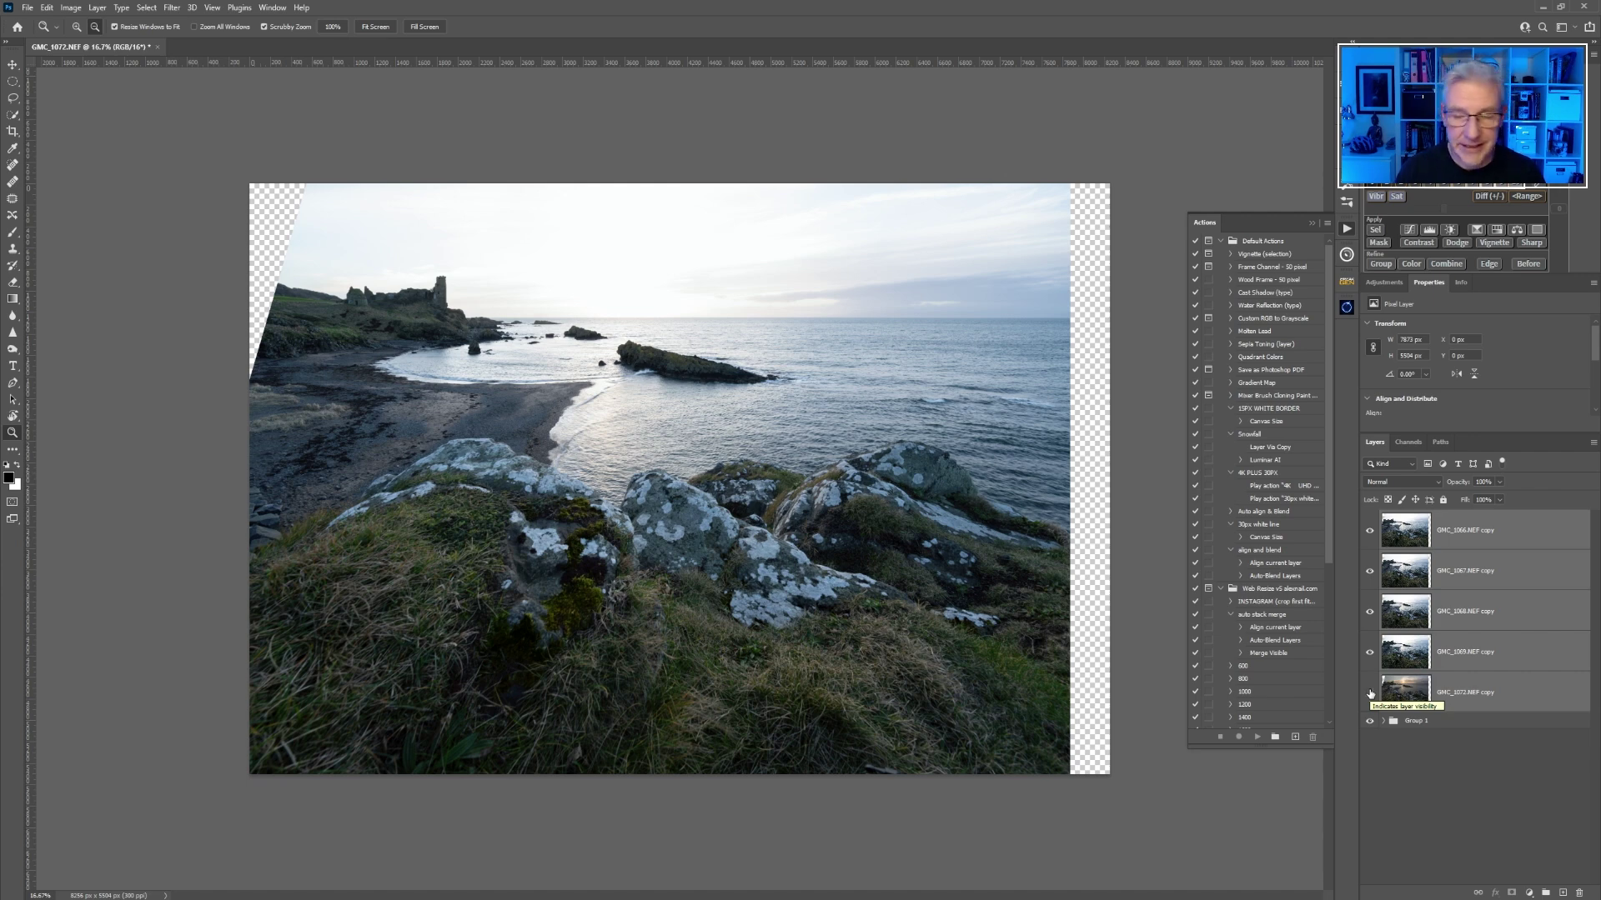
pyautogui.click(1370, 694)
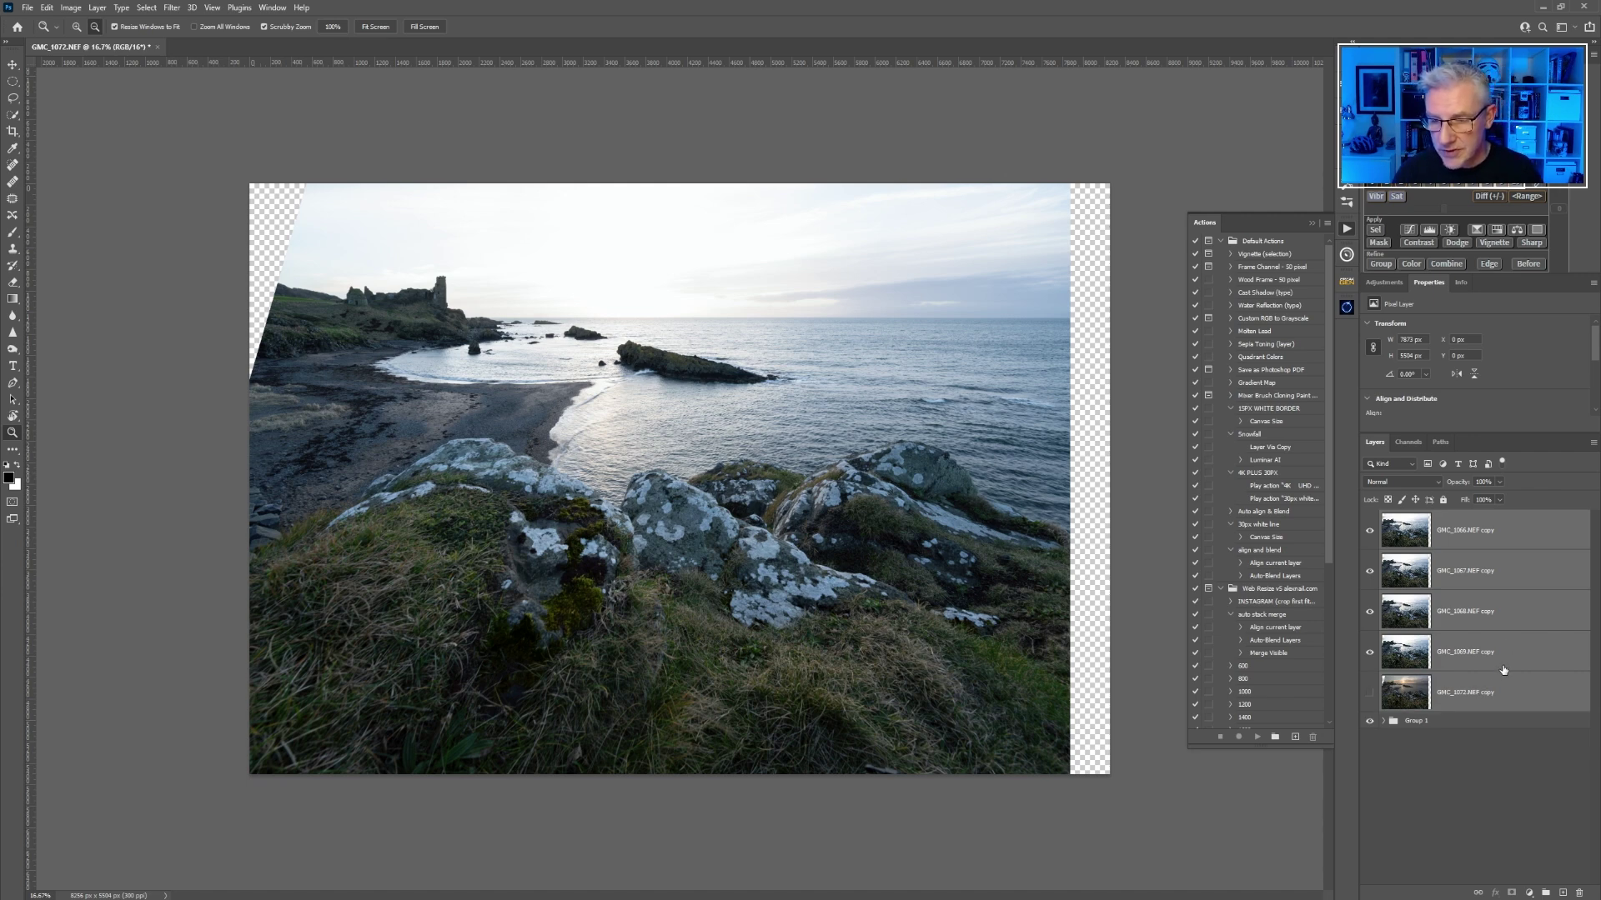
# - Auto-blend the four daytime copies as Stack Images with seamless tones, then move GMC_1072.NEF copy to the top
pyautogui.click(1508, 649)
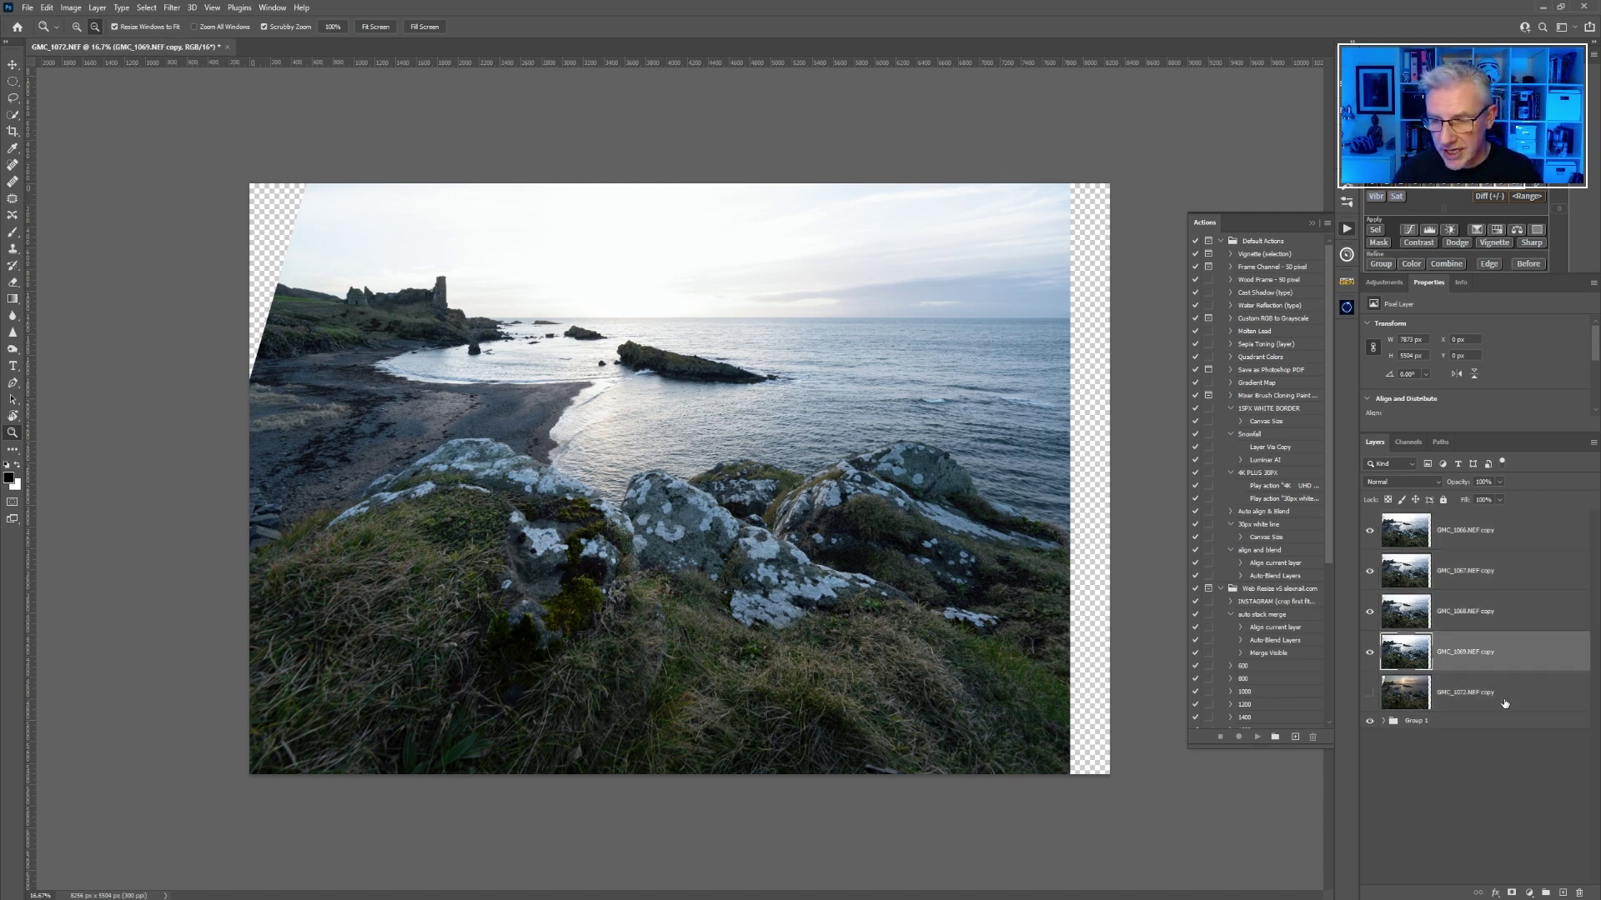
pyautogui.keyDown('shift'); pyautogui.click(1520, 543); pyautogui.keyUp('shift')
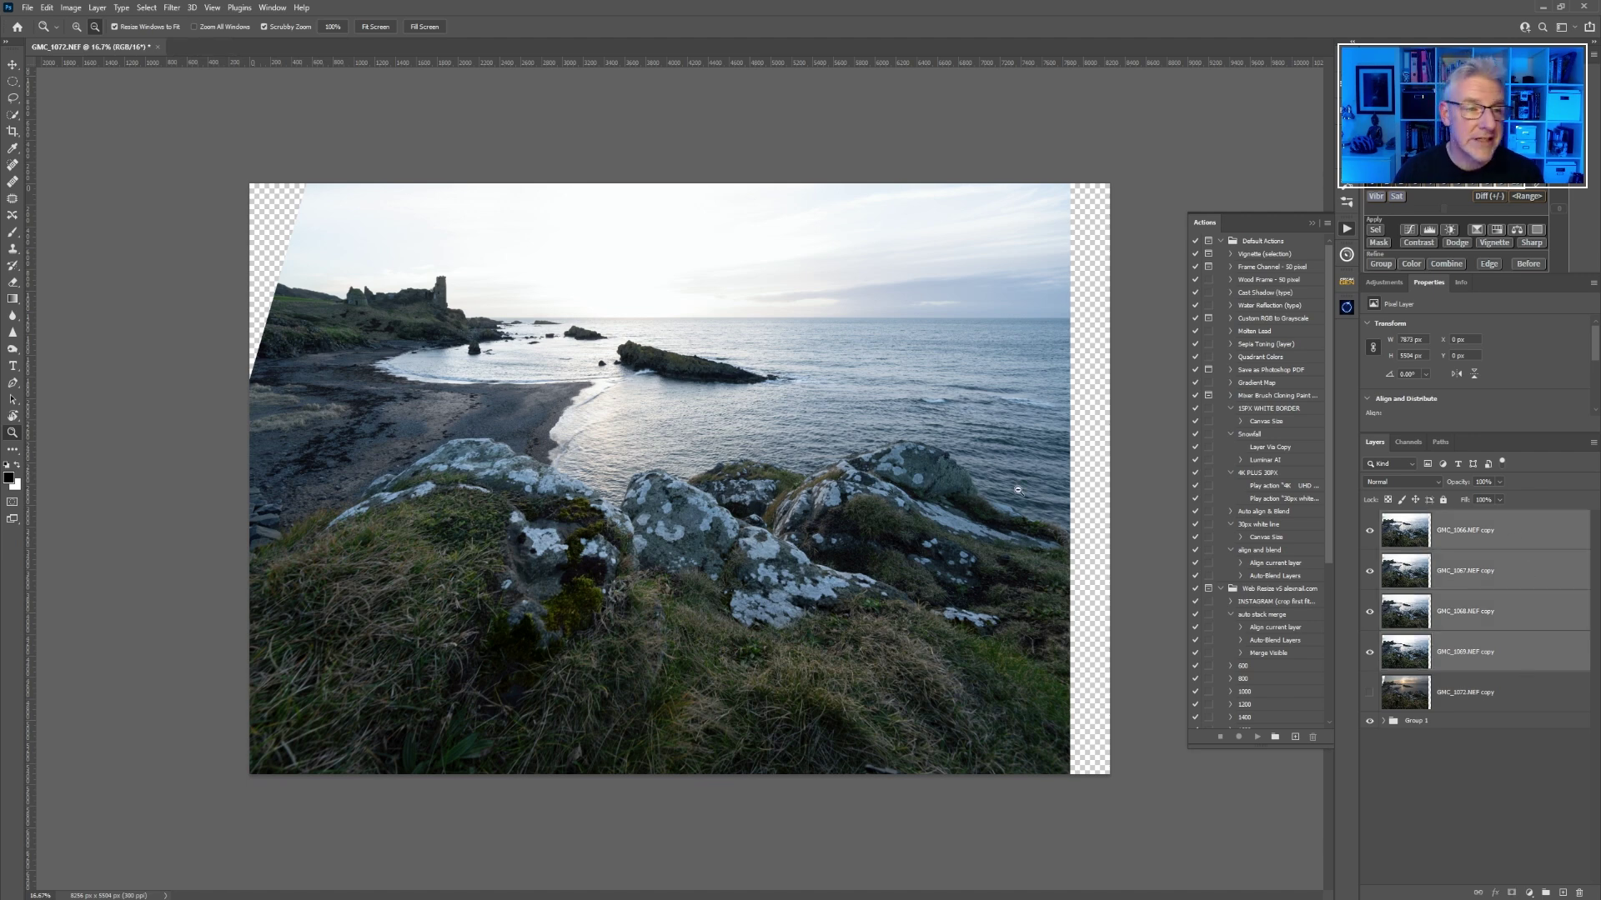
pyautogui.click(47, 8)
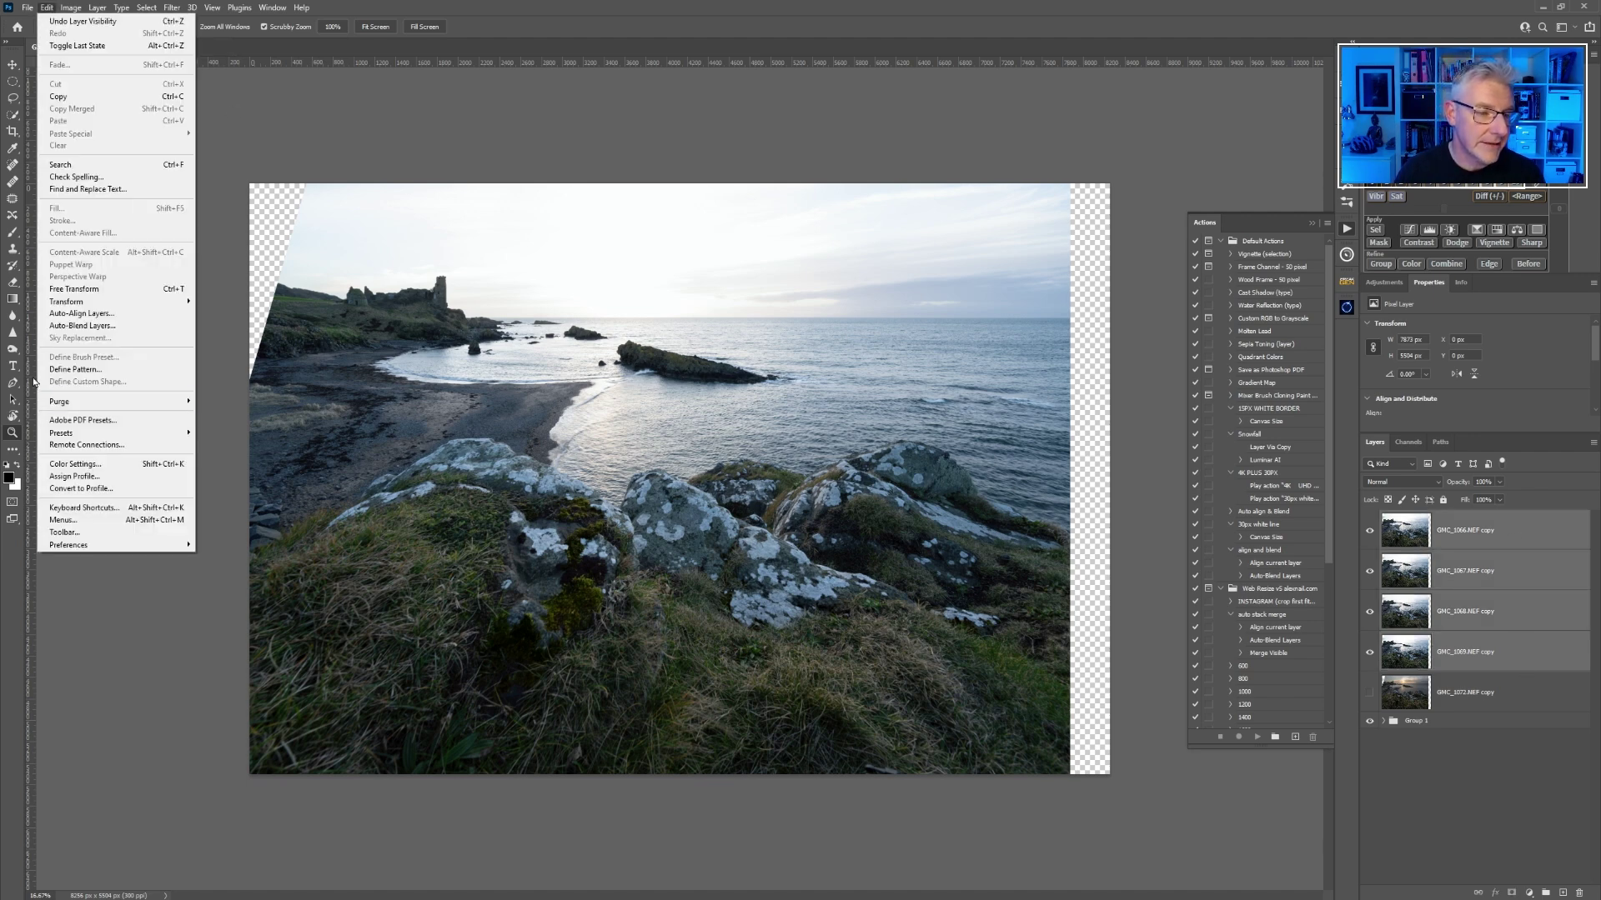
pyautogui.click(102, 325)
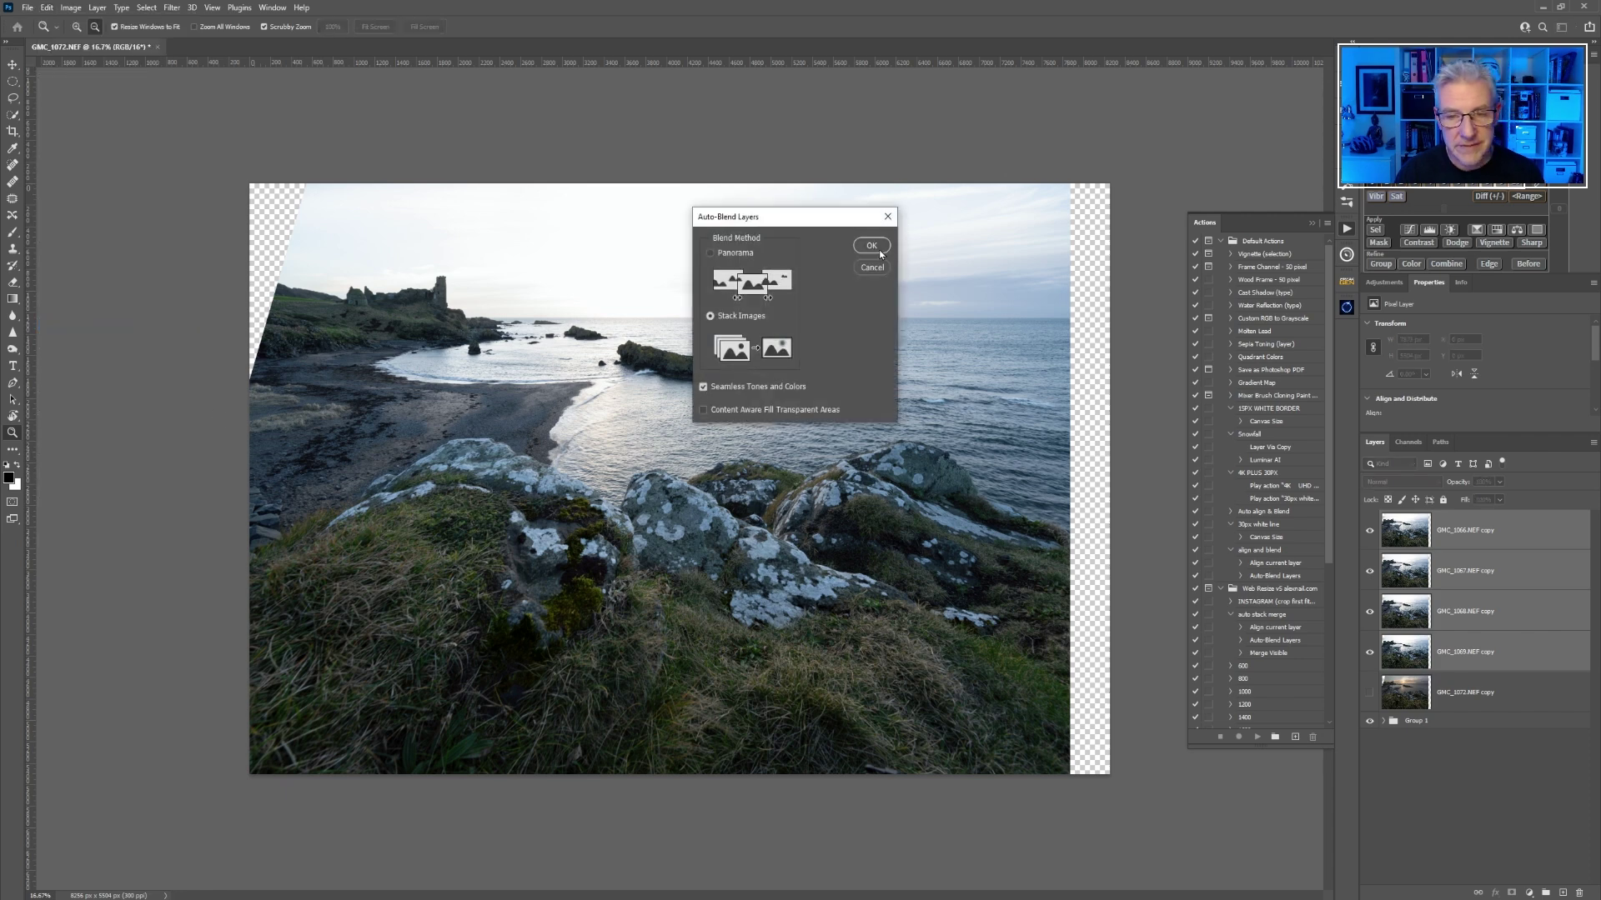
pyautogui.click(871, 246)
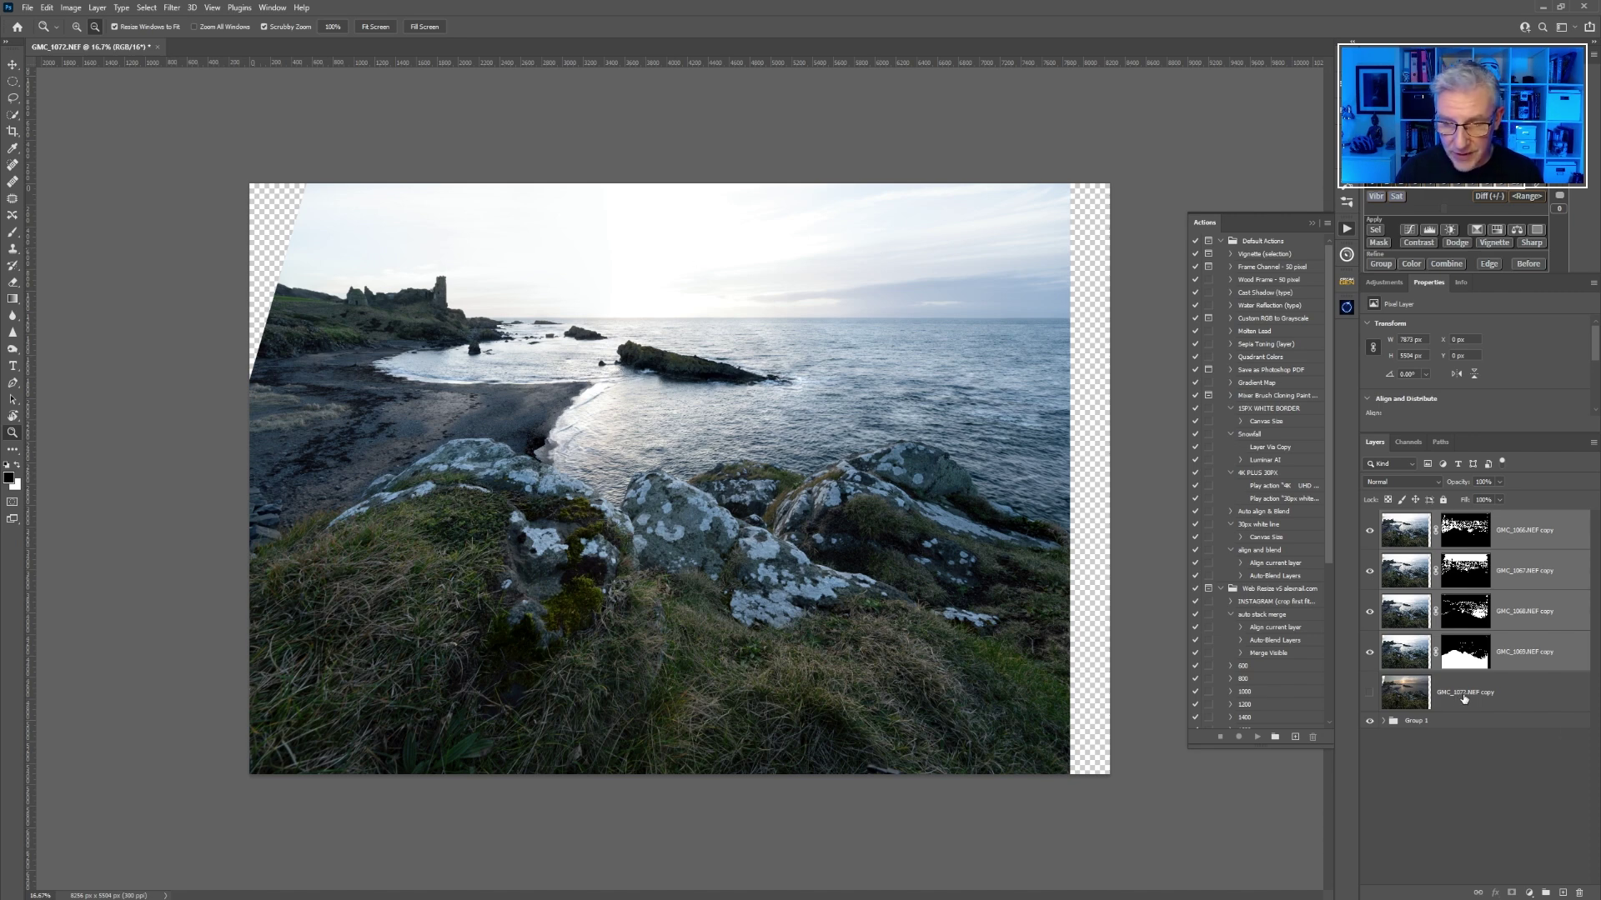
pyautogui.moveTo(1465, 698); pyautogui.dragTo(1459, 527)
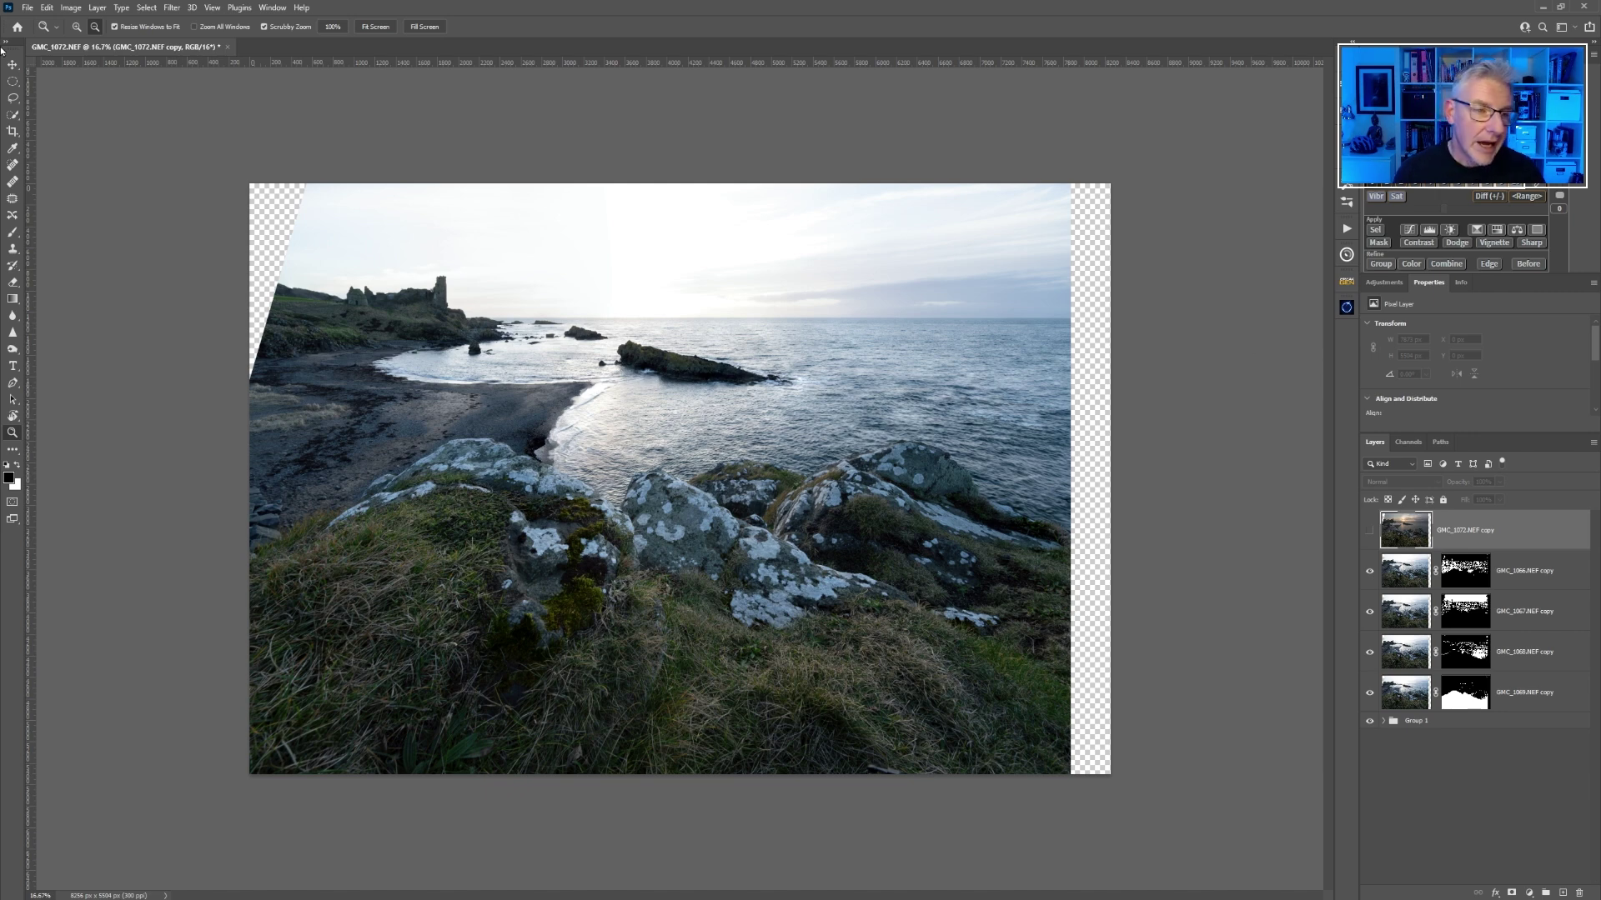
# - Crop inward from the left, right, bottom and top to remove the transparent warped borders
pyautogui.click(13, 131)
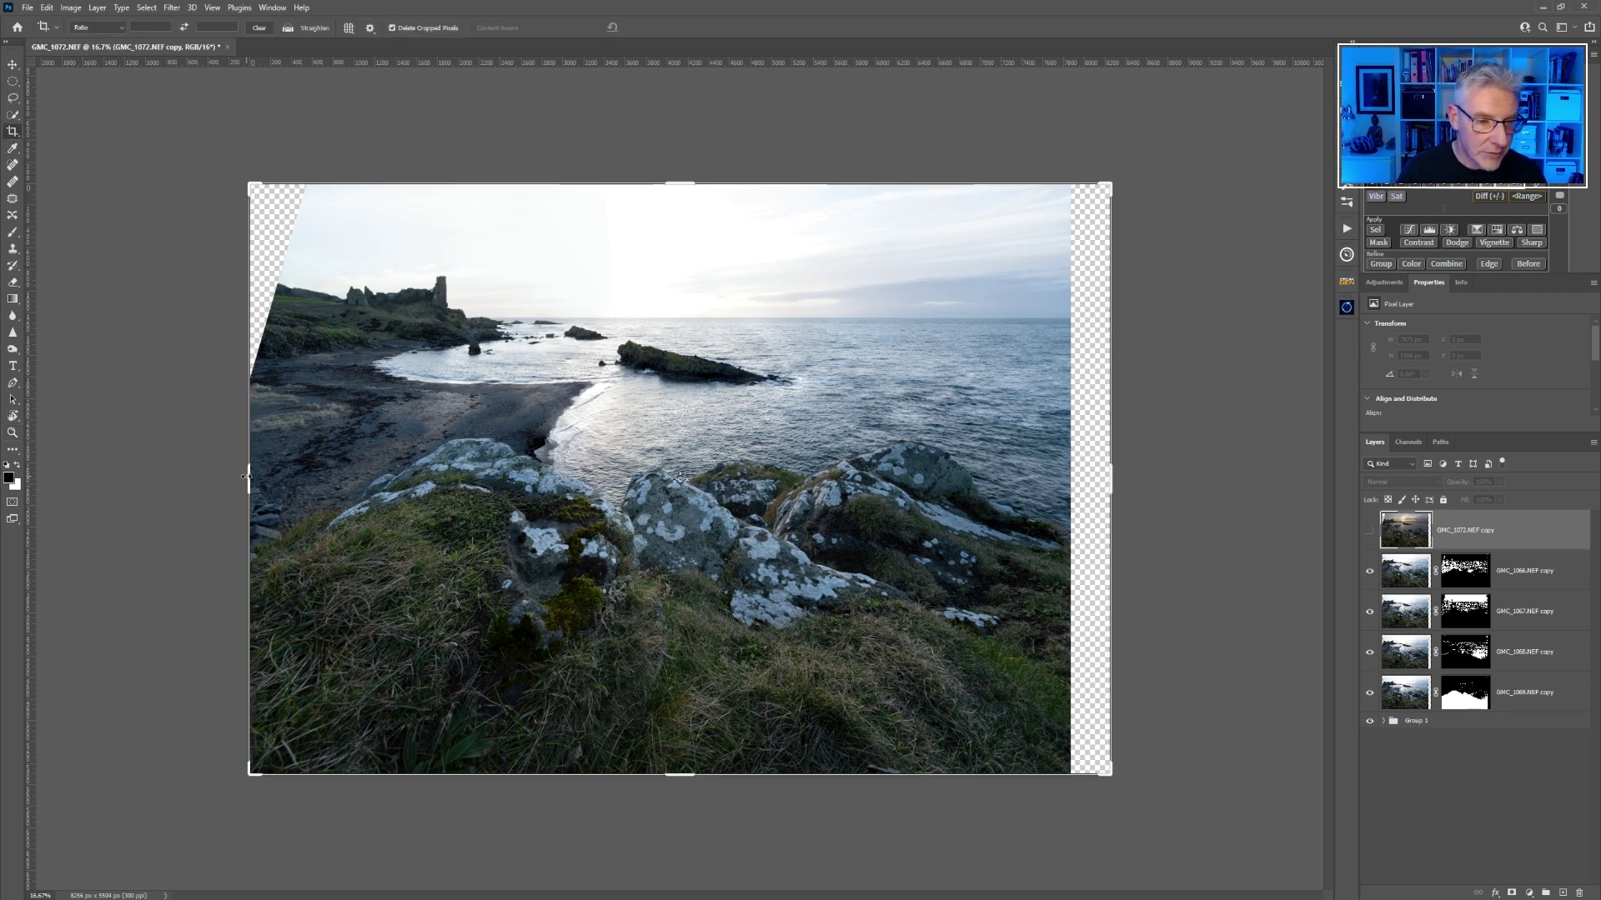
pyautogui.moveTo(251, 480); pyautogui.dragTo(278, 484)
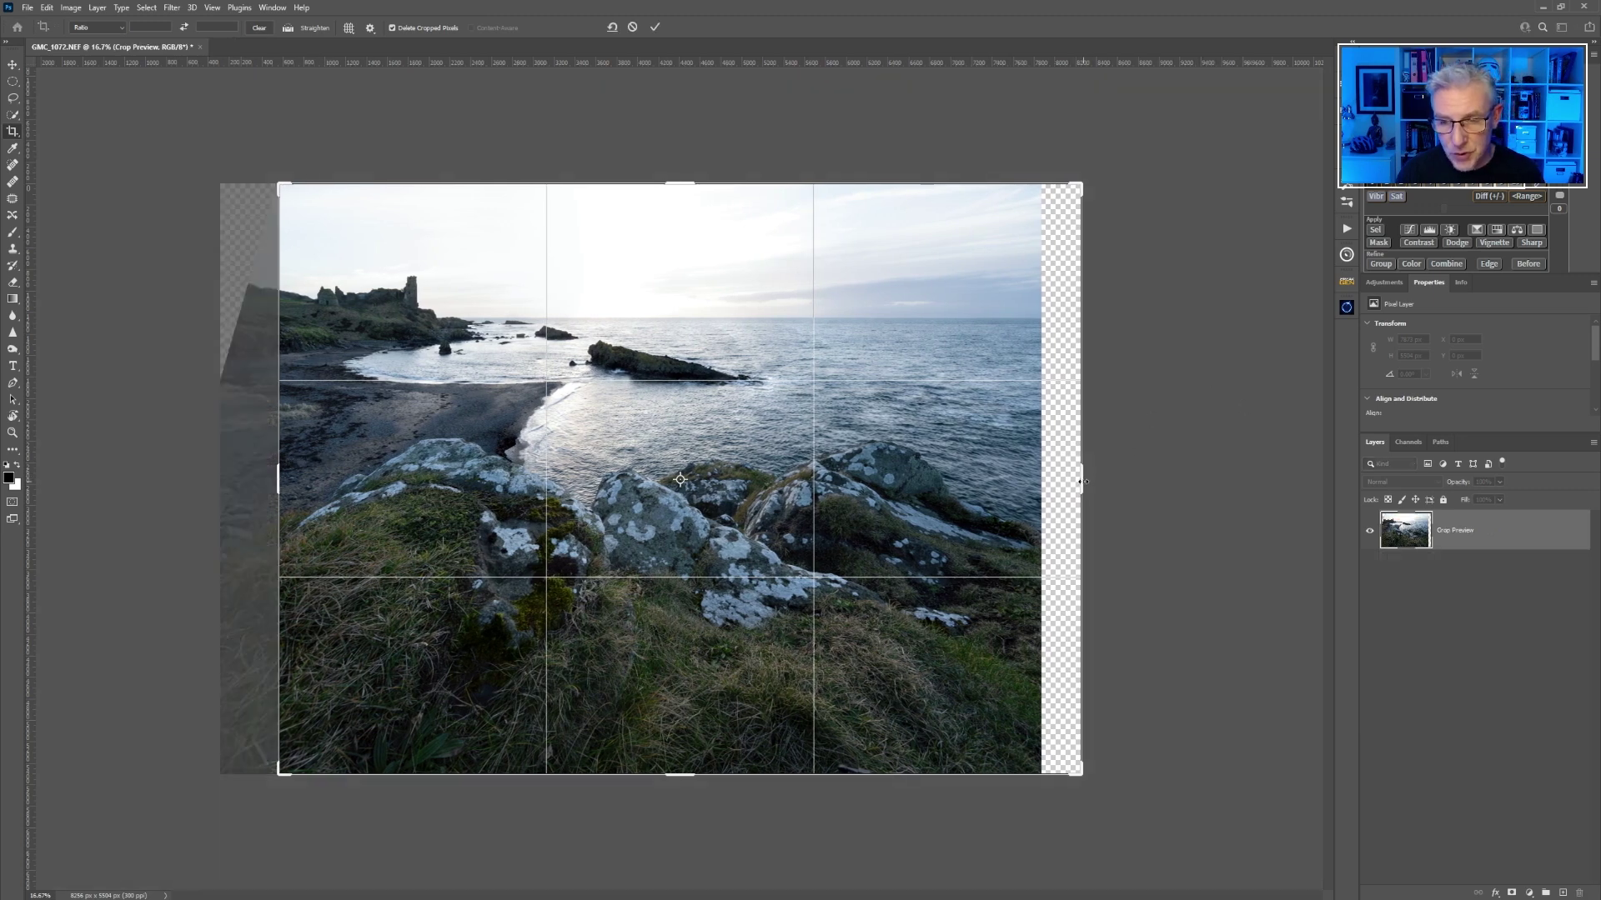
pyautogui.moveTo(1081, 479); pyautogui.dragTo(1061, 482)
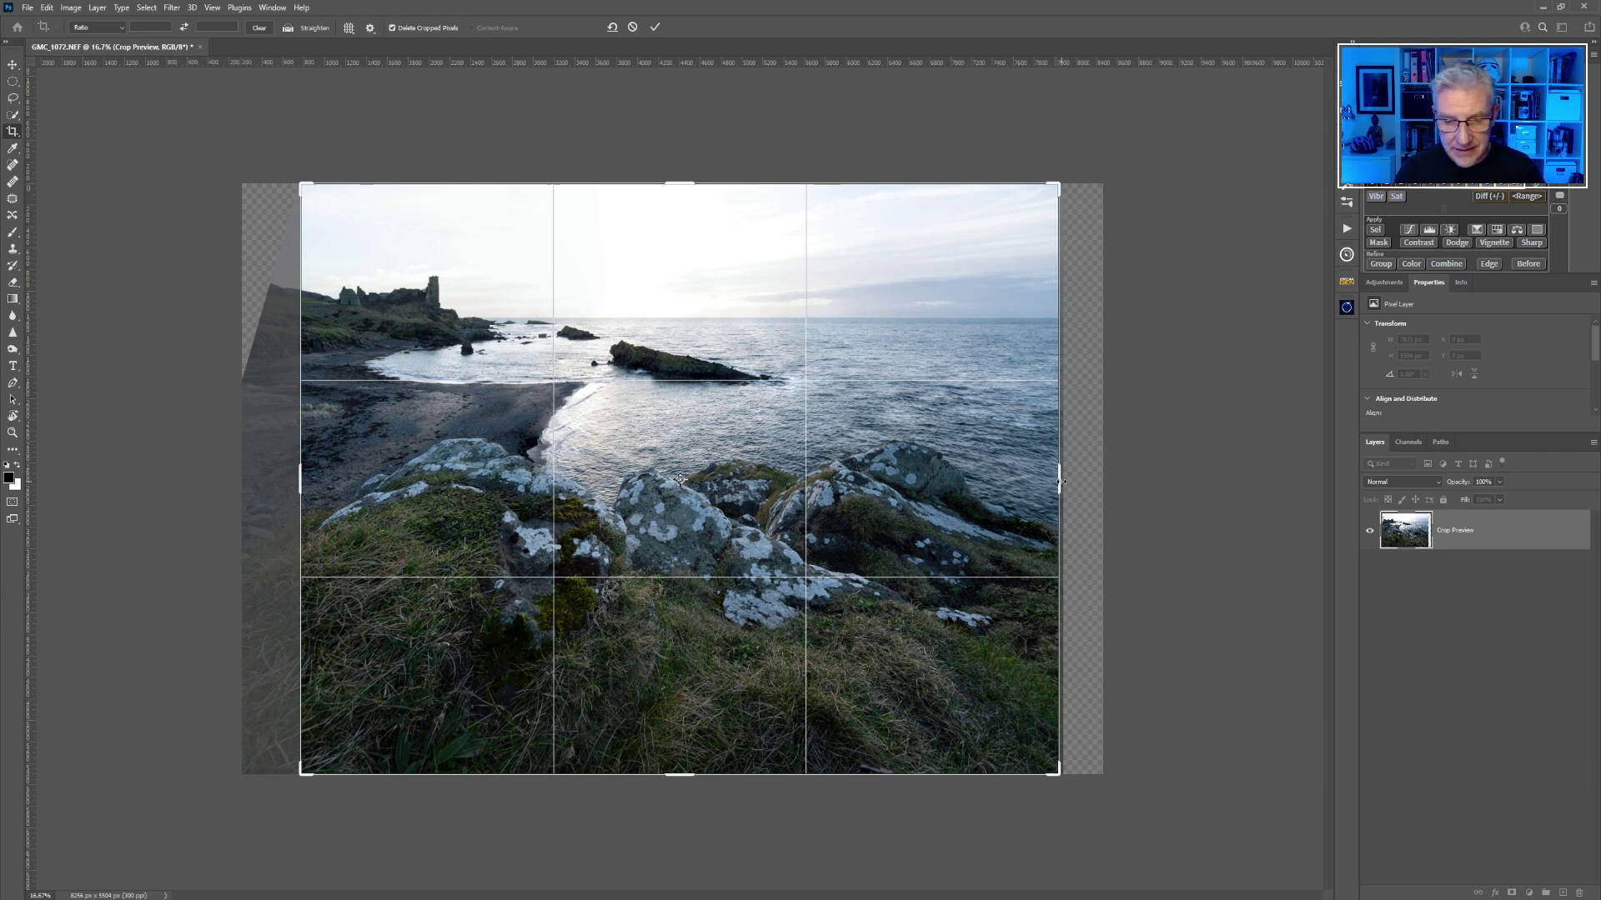
pyautogui.moveTo(680, 775); pyautogui.dragTo(680, 775)
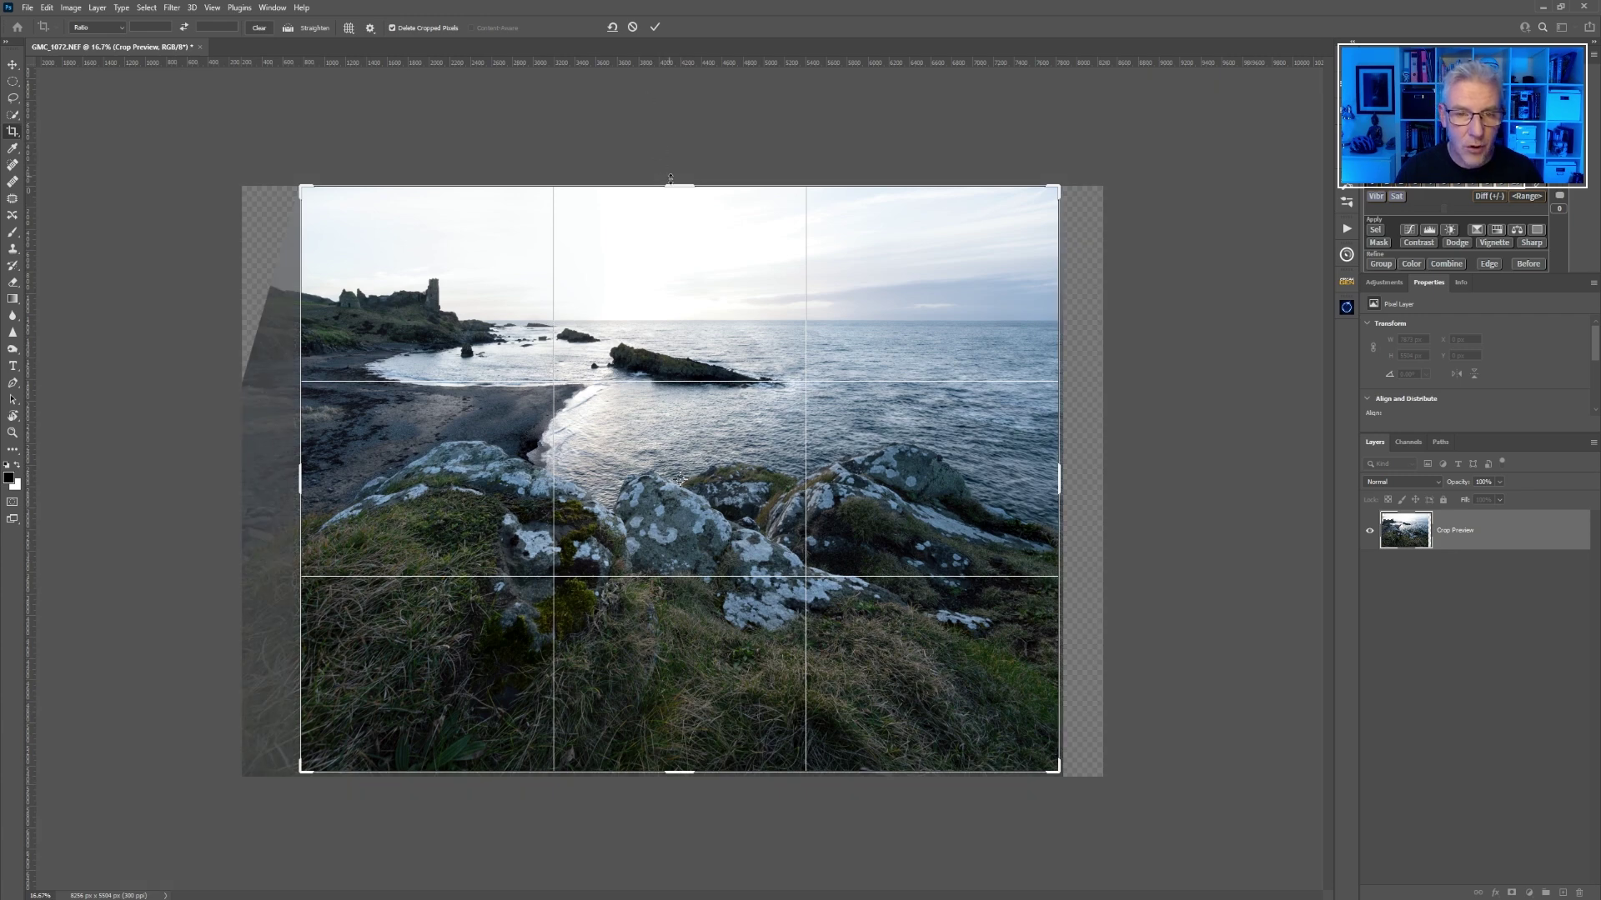
pyautogui.moveTo(670, 179); pyautogui.dragTo(673, 187)
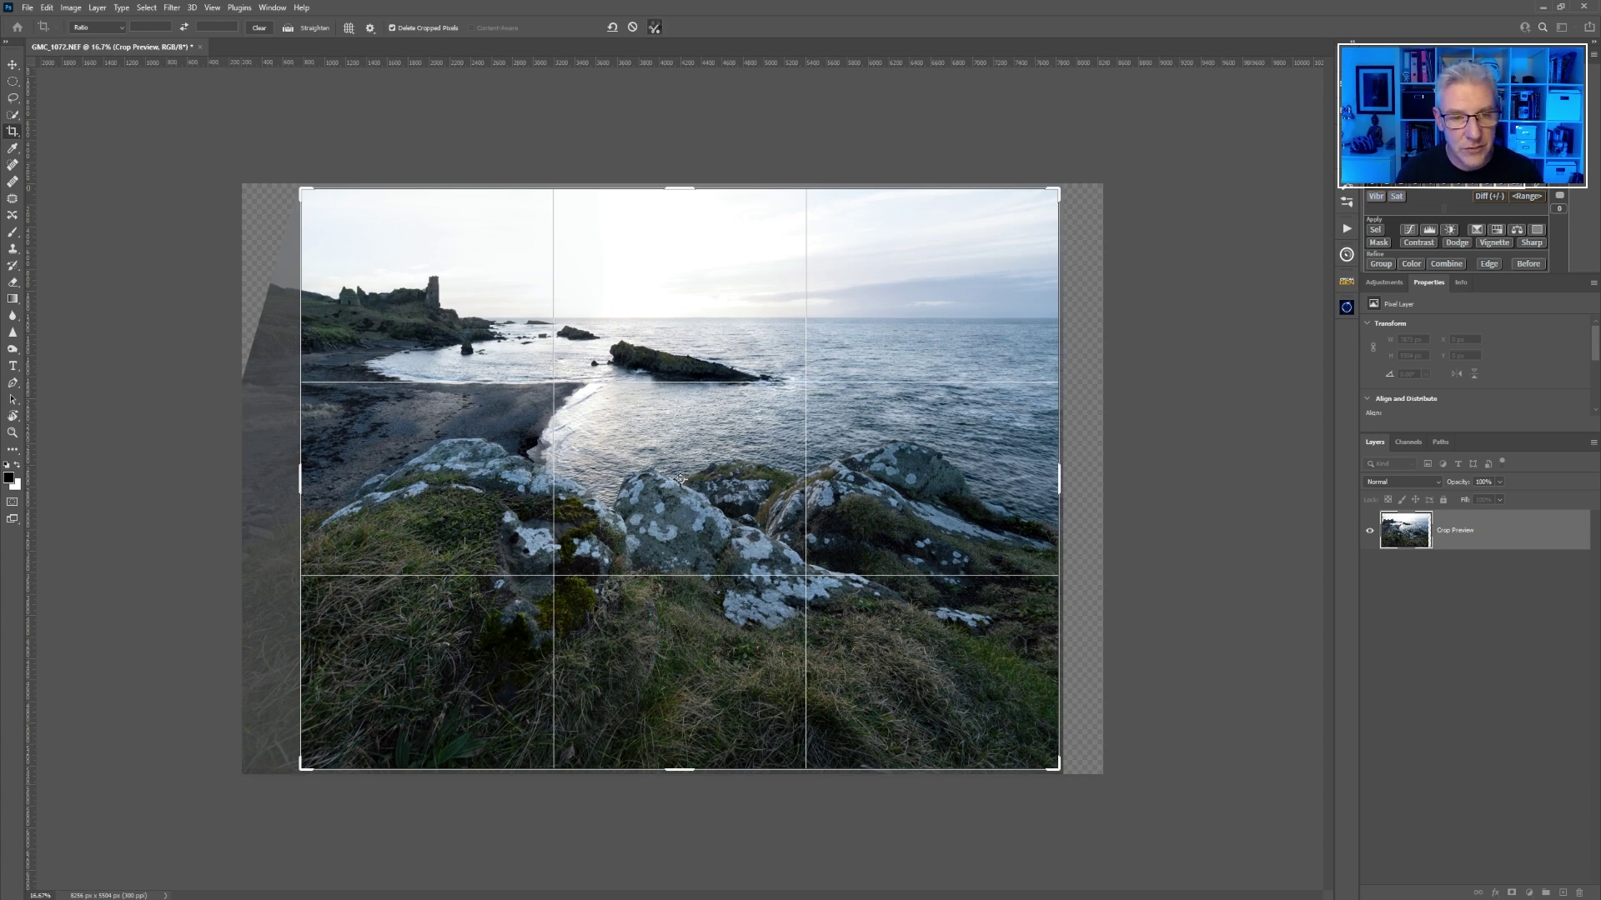
pyautogui.click(656, 28)
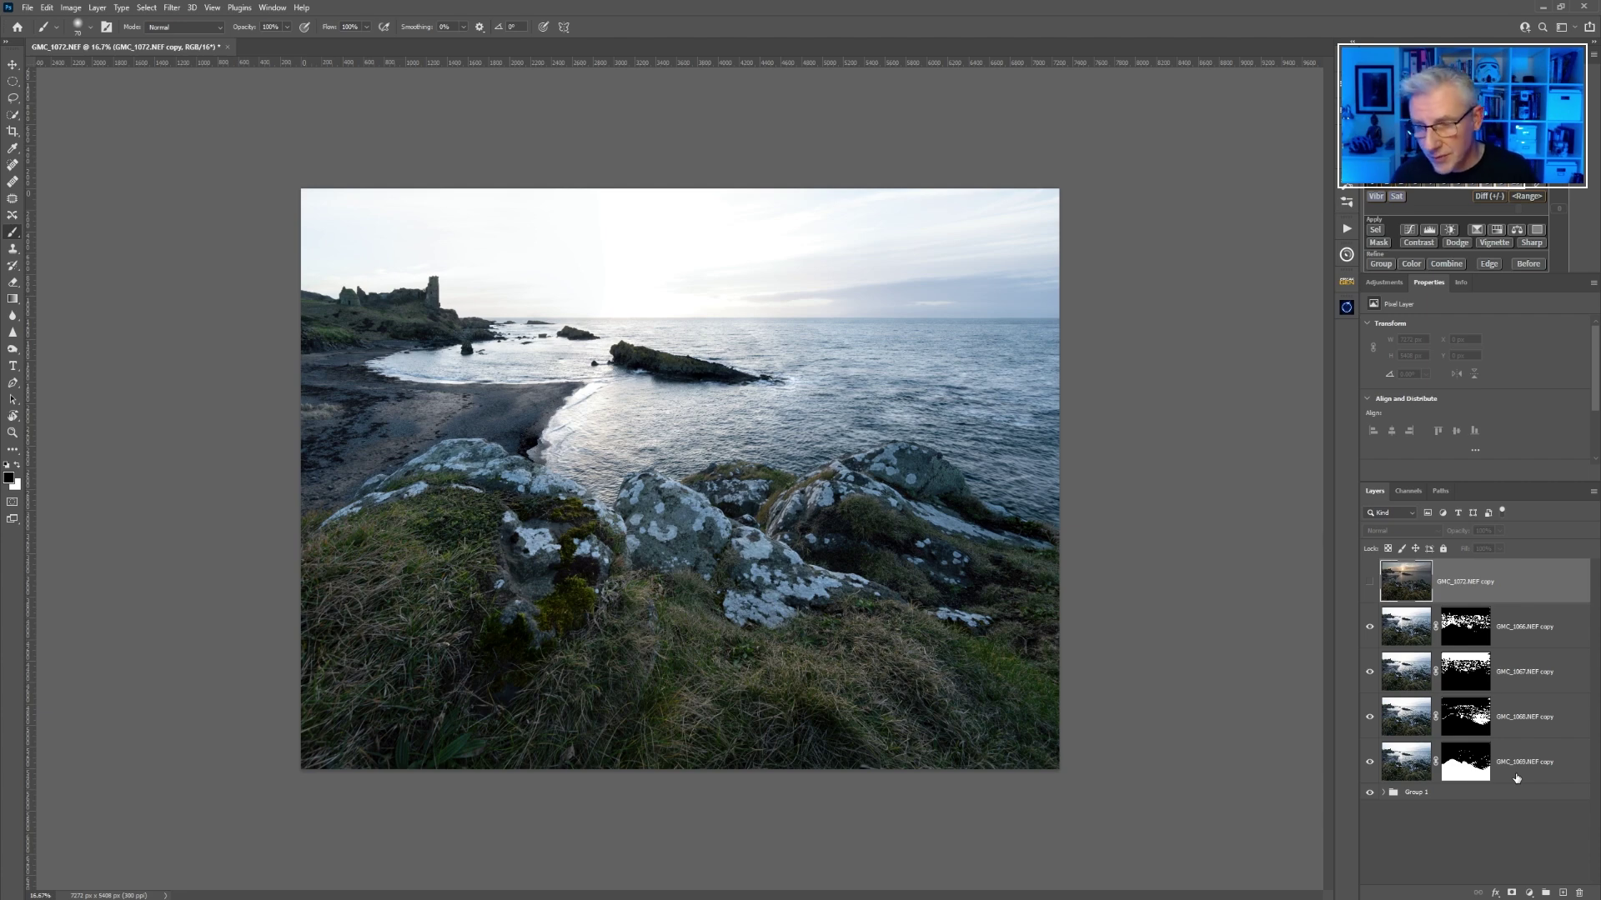
# - Stamp the visible frames from GMC_1066.NEF copy into Layer 1, hide the originals, and show GMC_1072.NEF copy
pyautogui.click(1548, 636)
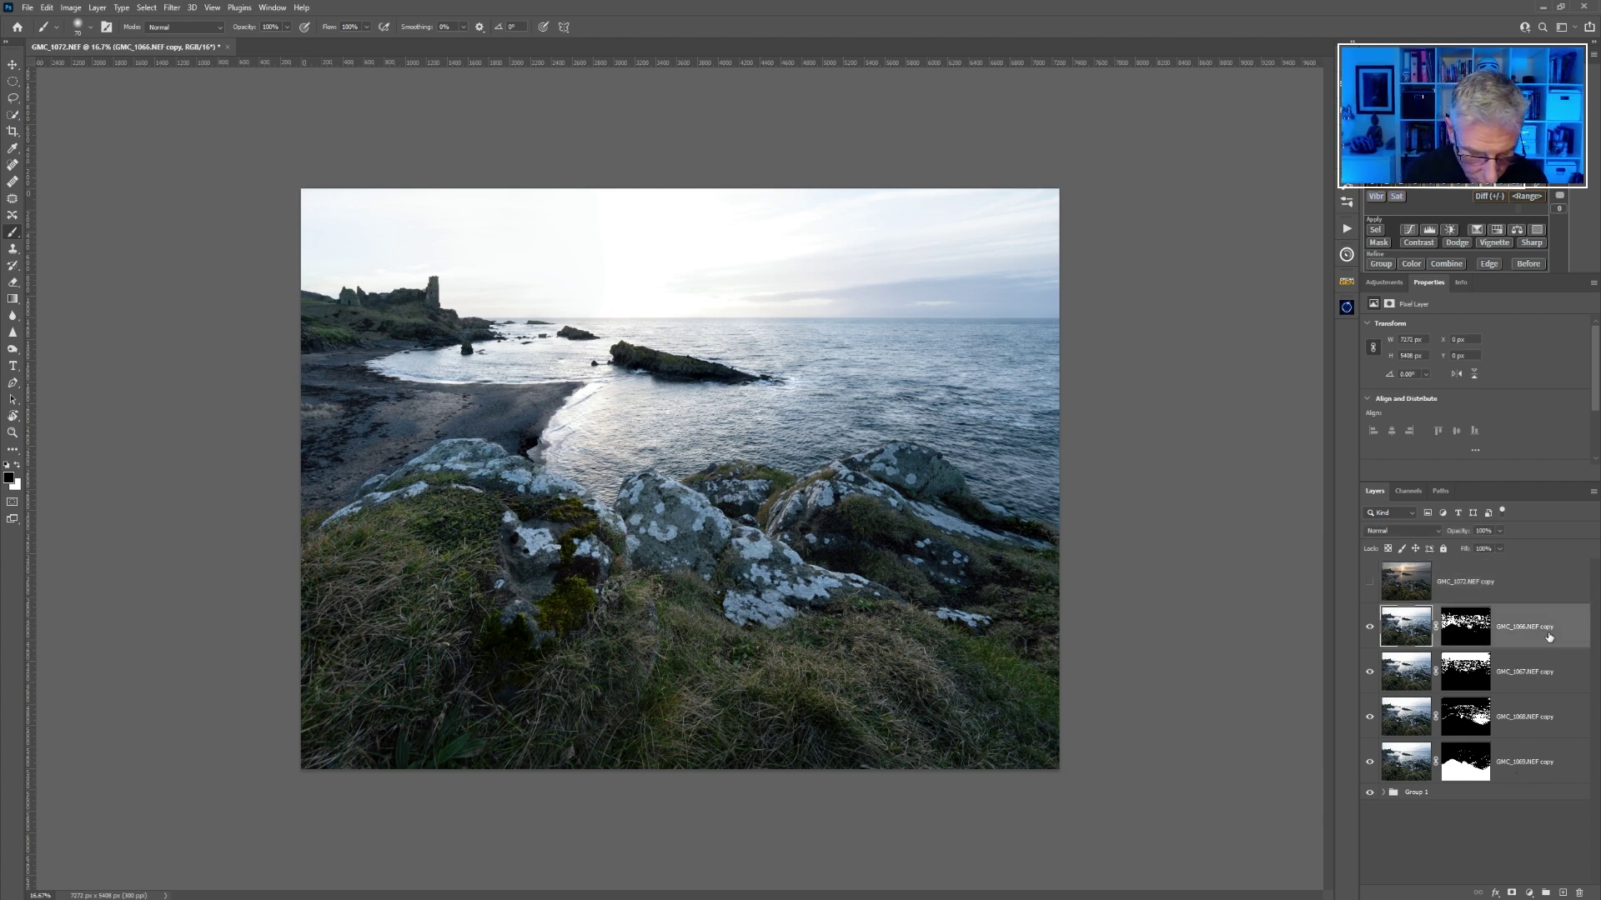
pyautogui.hotkey('ctrl', 'shift', 'alt', 'e')
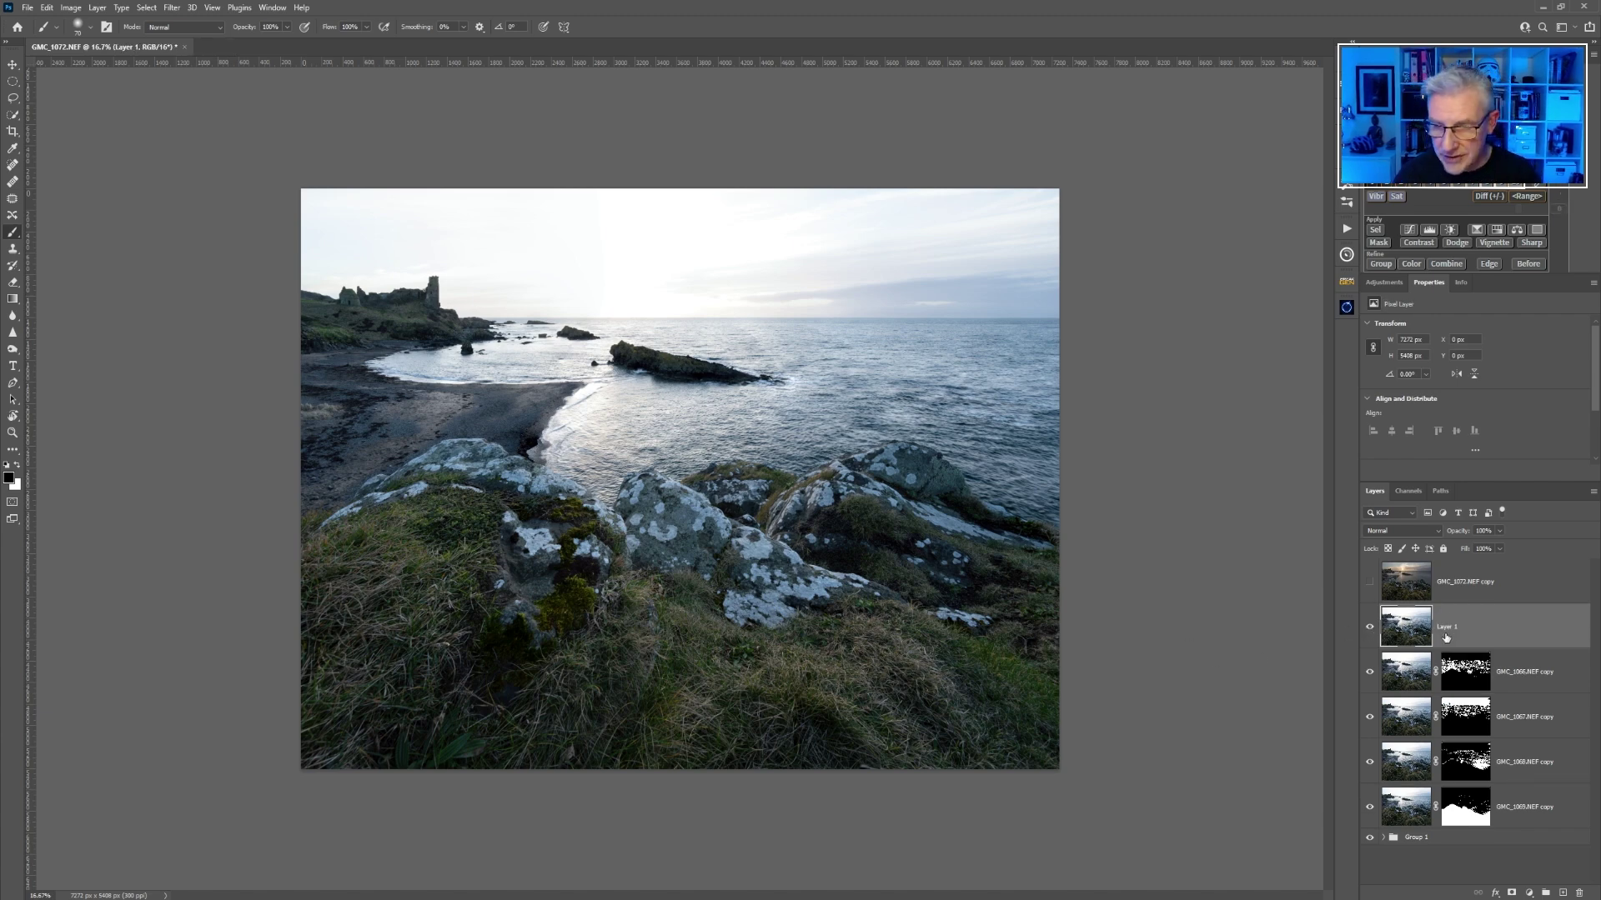
pyautogui.moveTo(1369, 671); pyautogui.dragTo(1370, 813)
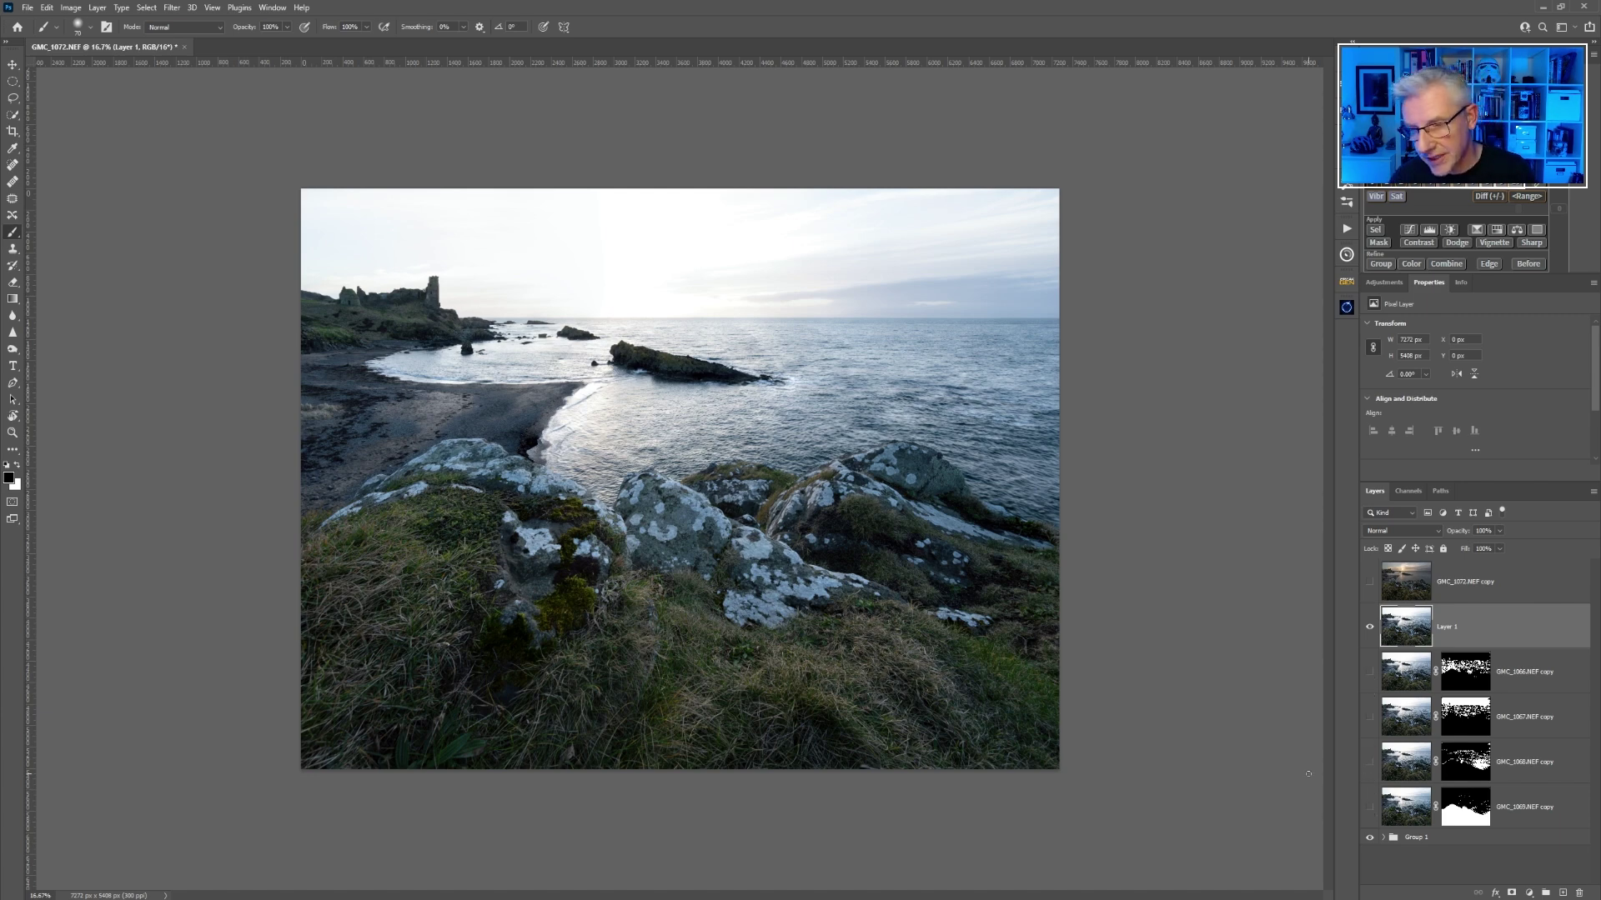
pyautogui.click(1370, 586)
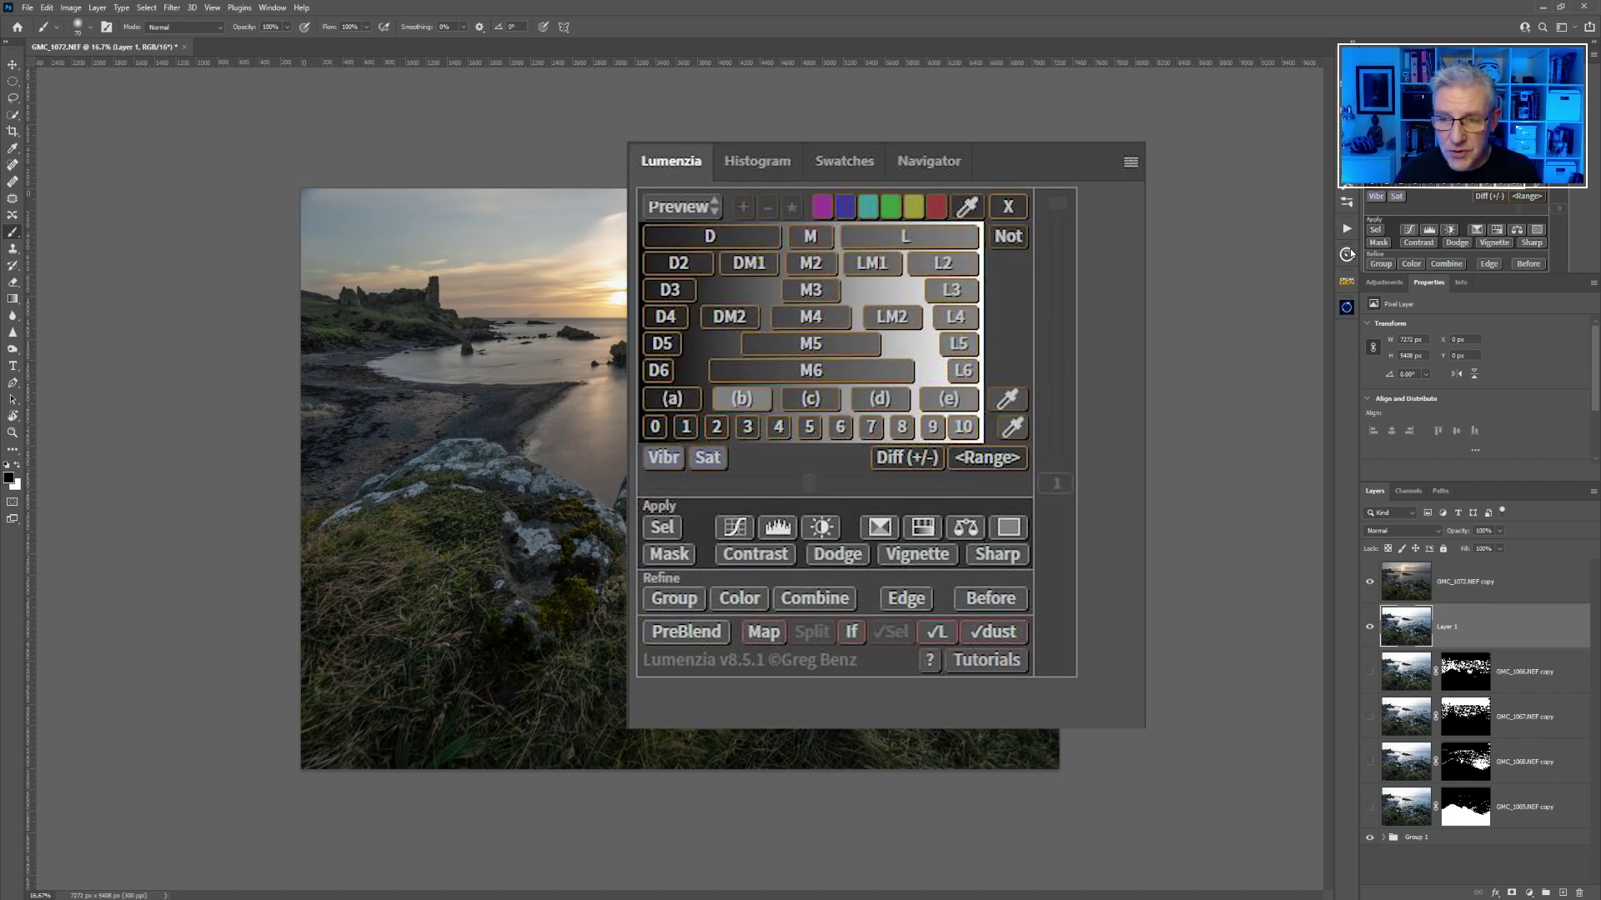
pyautogui.click(1348, 255)
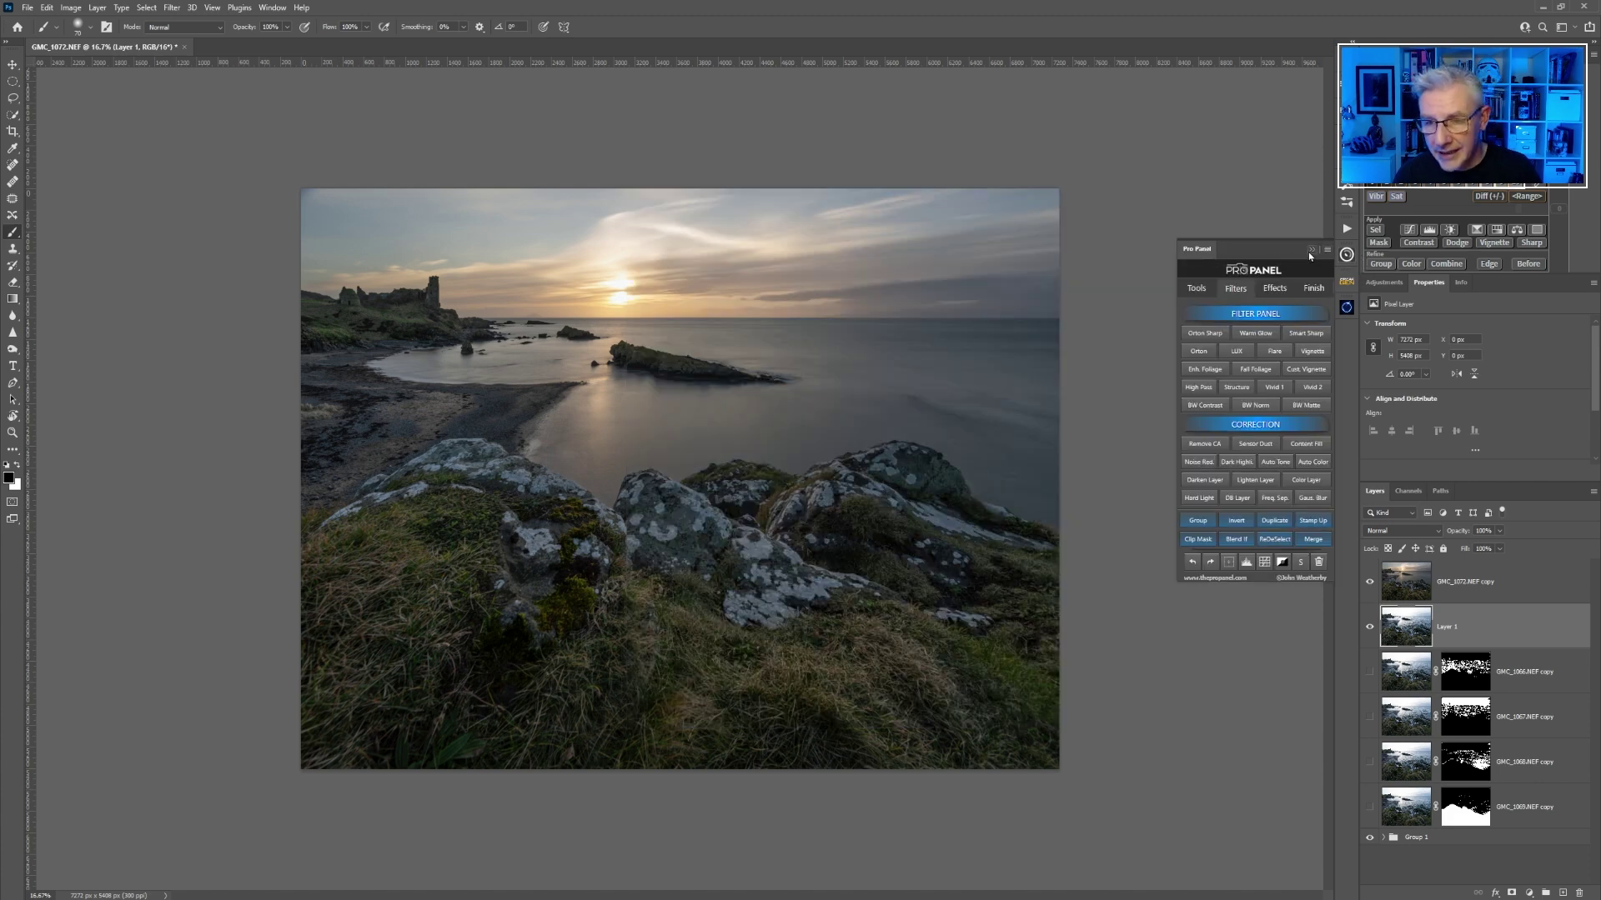
pyautogui.click(1195, 289)
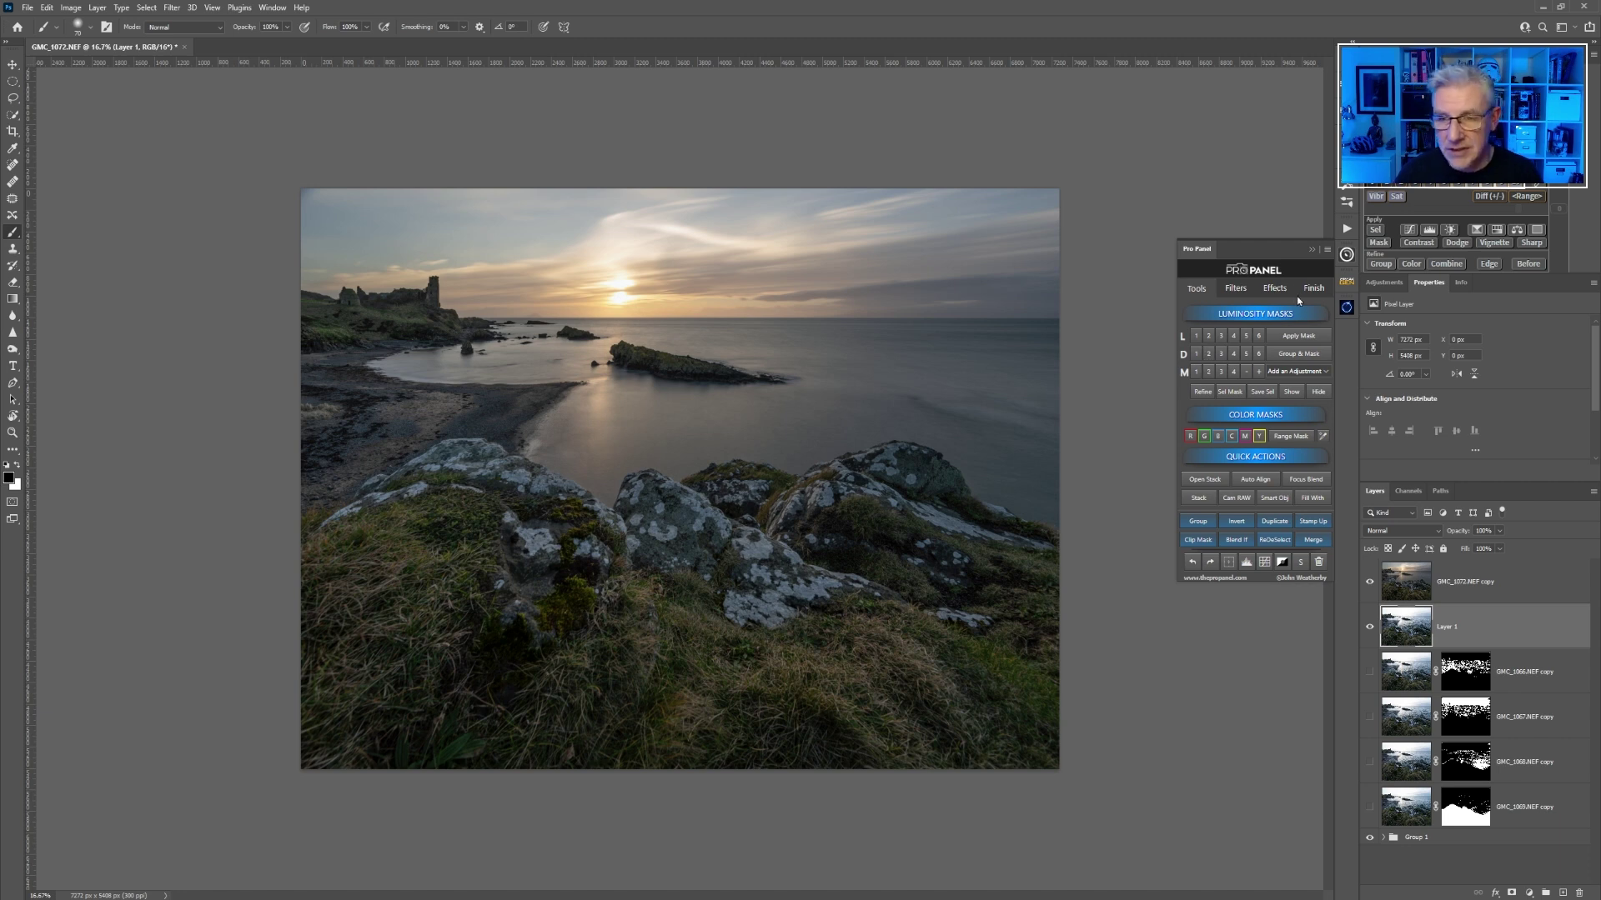
pyautogui.click(1310, 248)
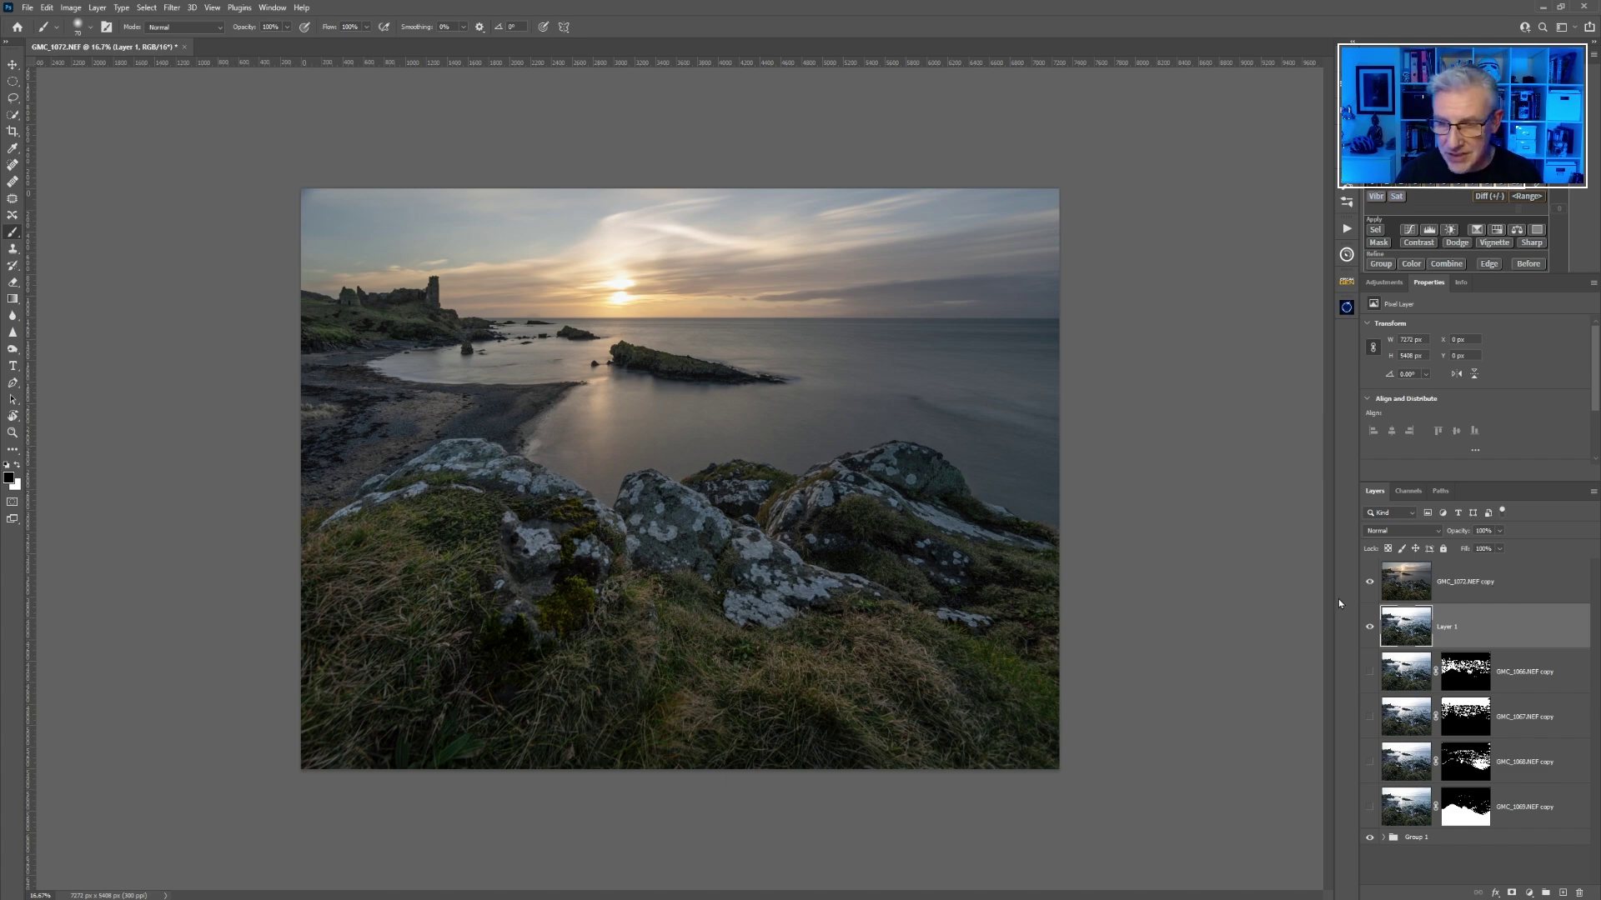
# - Compare the sunset layer on and off, then give GMC_1072.NEF copy a black hide-all mask
pyautogui.click(1370, 582)
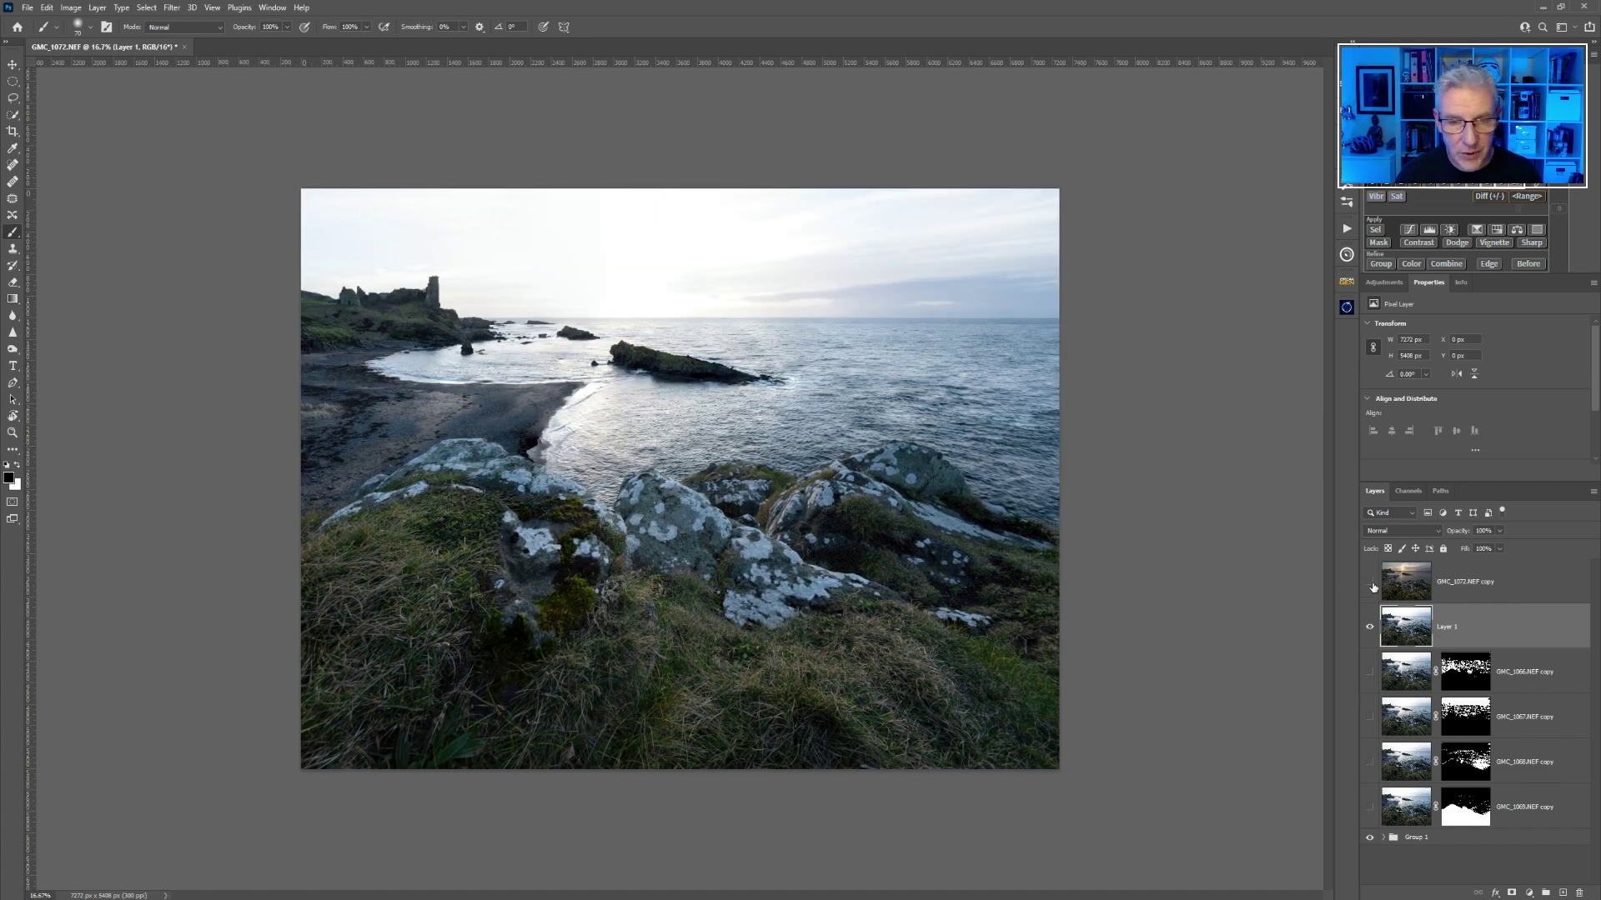
pyautogui.click(1369, 583)
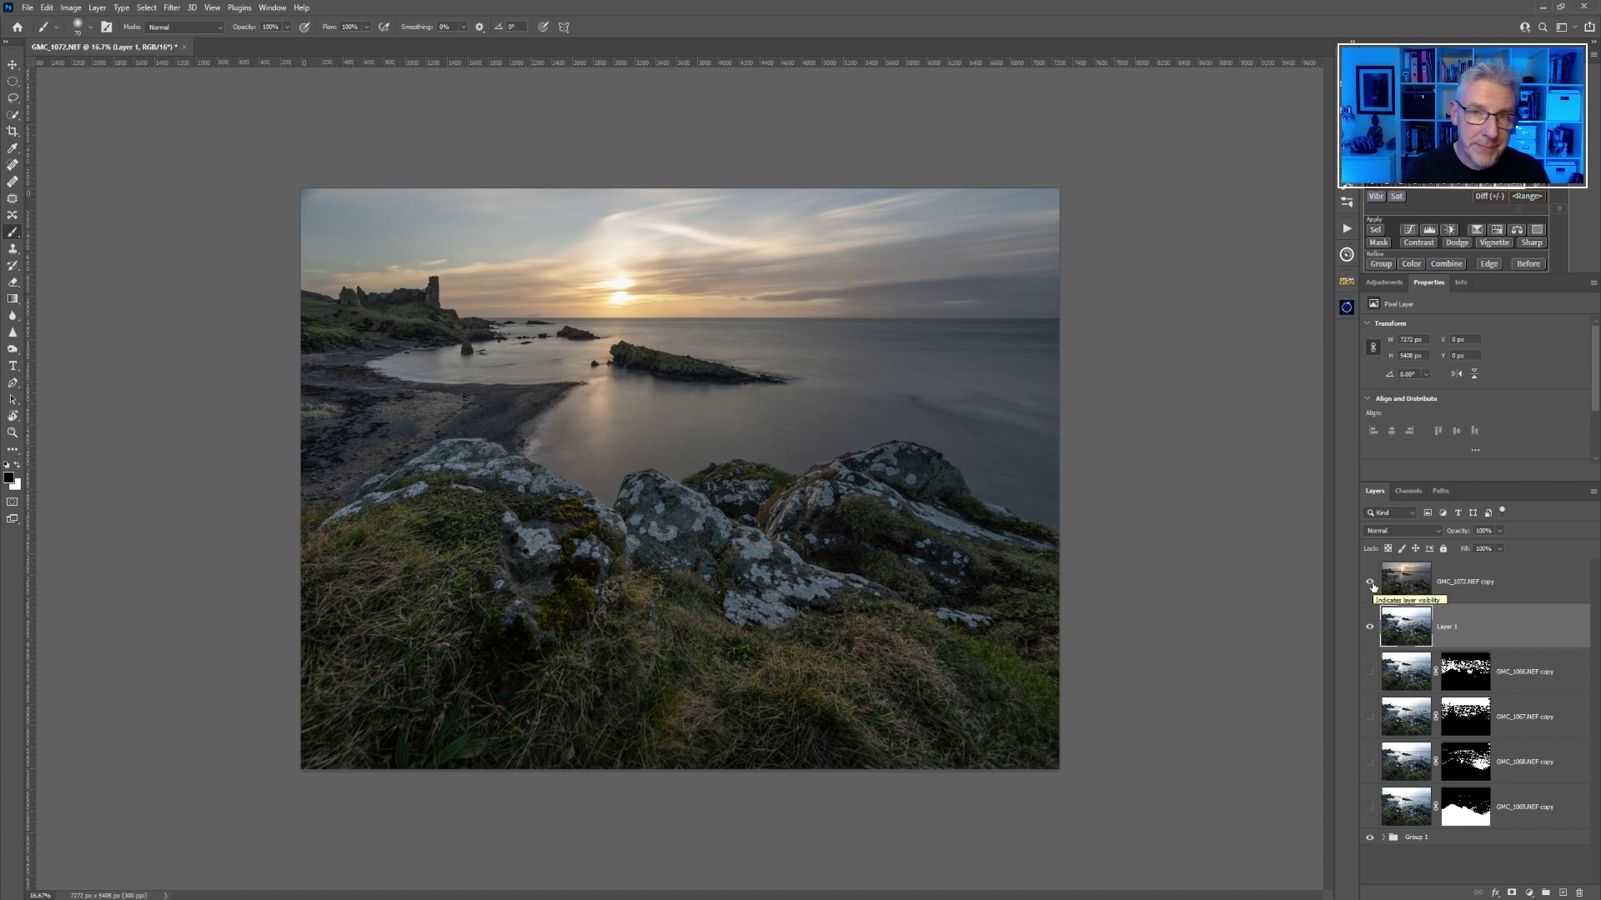
pyautogui.click(1405, 581)
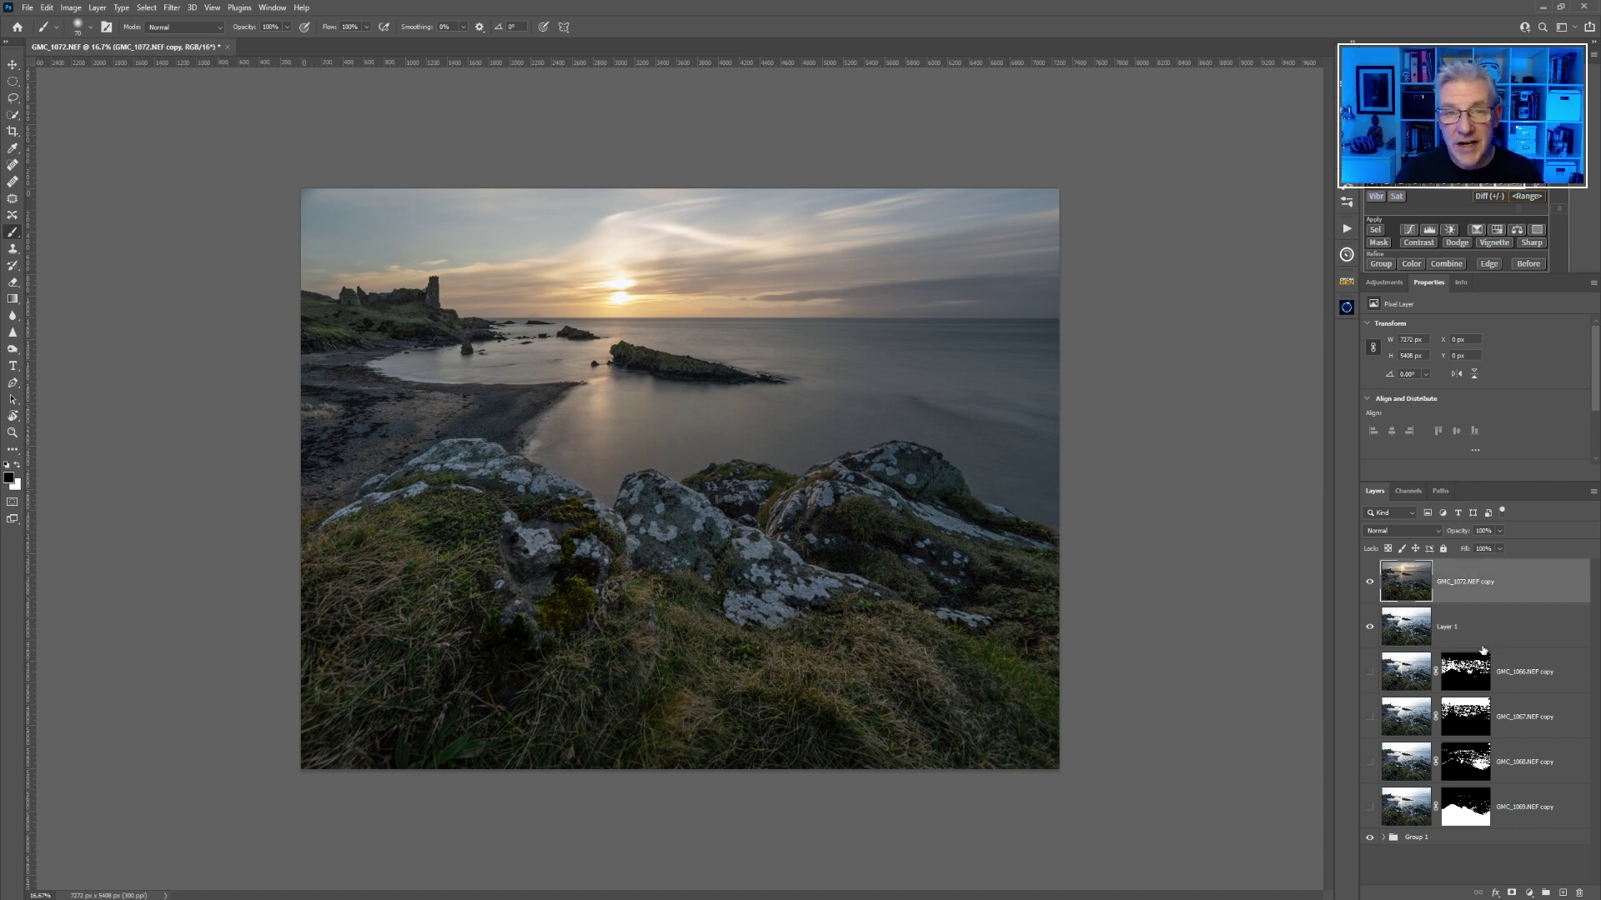
pyautogui.keyDown('alt'); pyautogui.click(1510, 894); pyautogui.keyUp('alt')
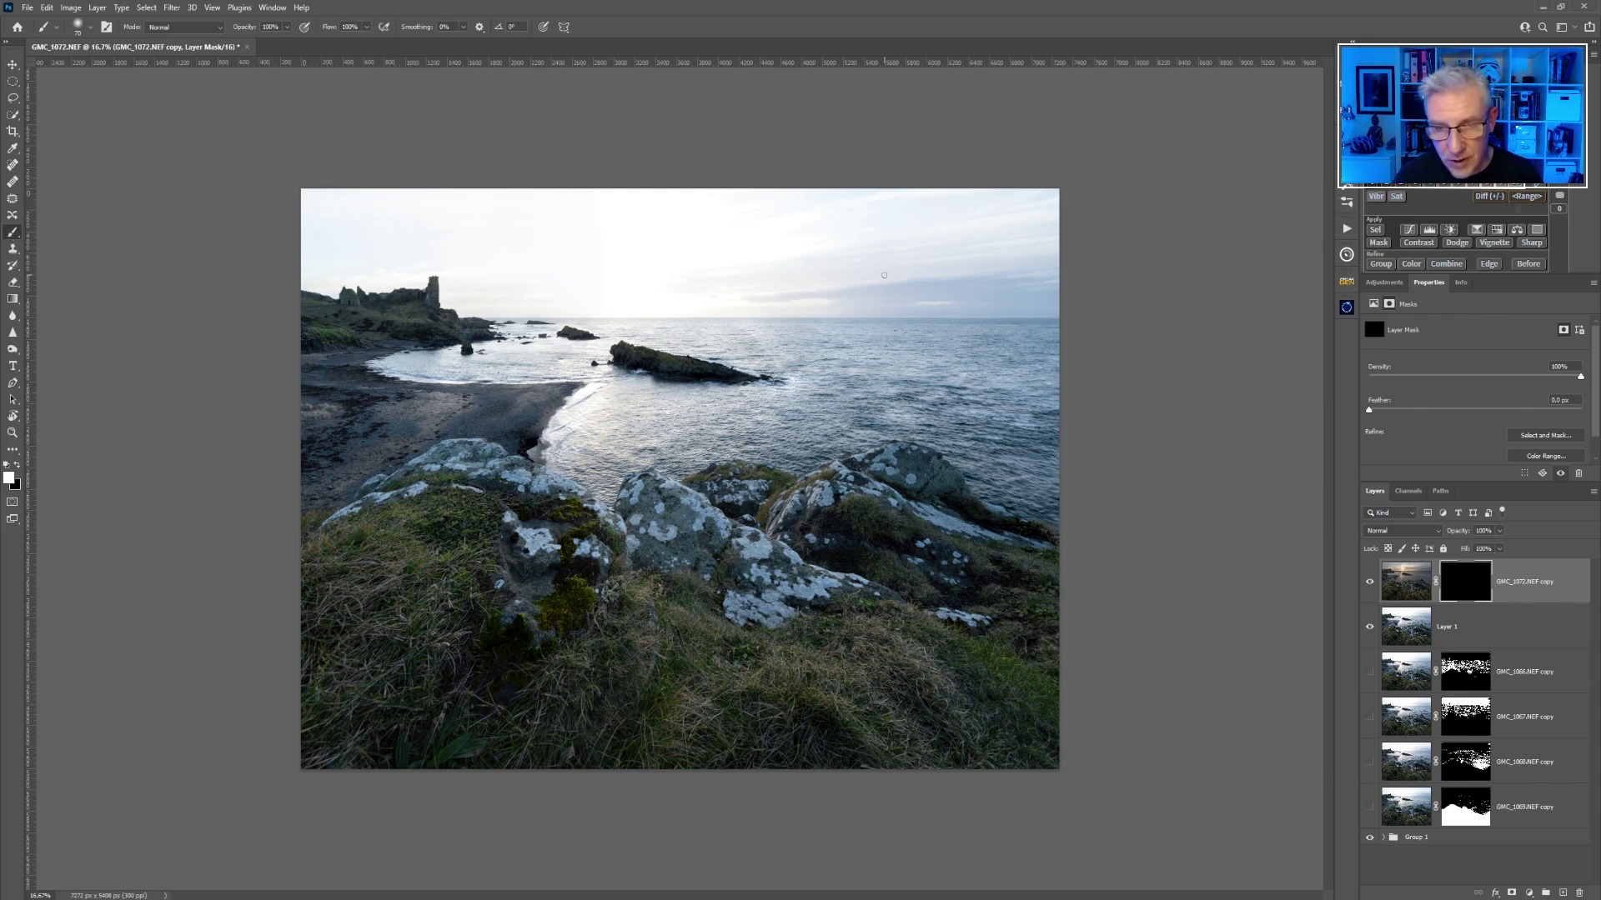
# - With a 1100 px brush, paint white on the mask to reveal the sunset sky, sea and shoreline water
pyautogui.press(']')
pyautogui.press(']')
pyautogui.press(']')
pyautogui.press(']')
pyautogui.press(']')
pyautogui.press(']')
pyautogui.press(']')
pyautogui.press(']')
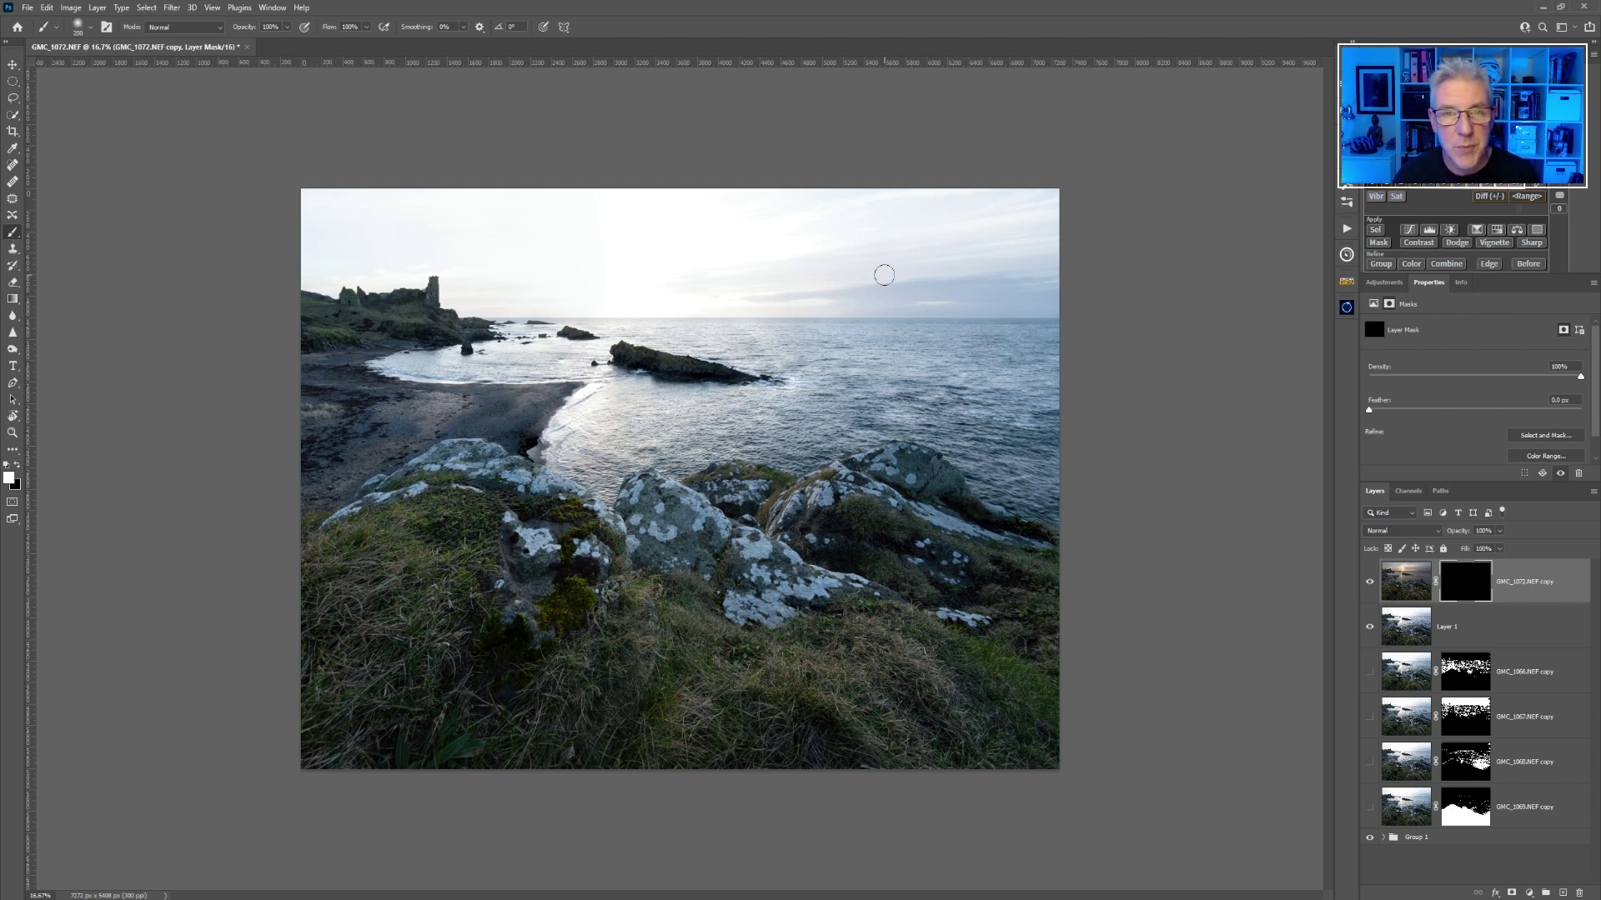
pyautogui.press(']')
pyautogui.press(']')
pyautogui.press(']')
pyautogui.press(']')
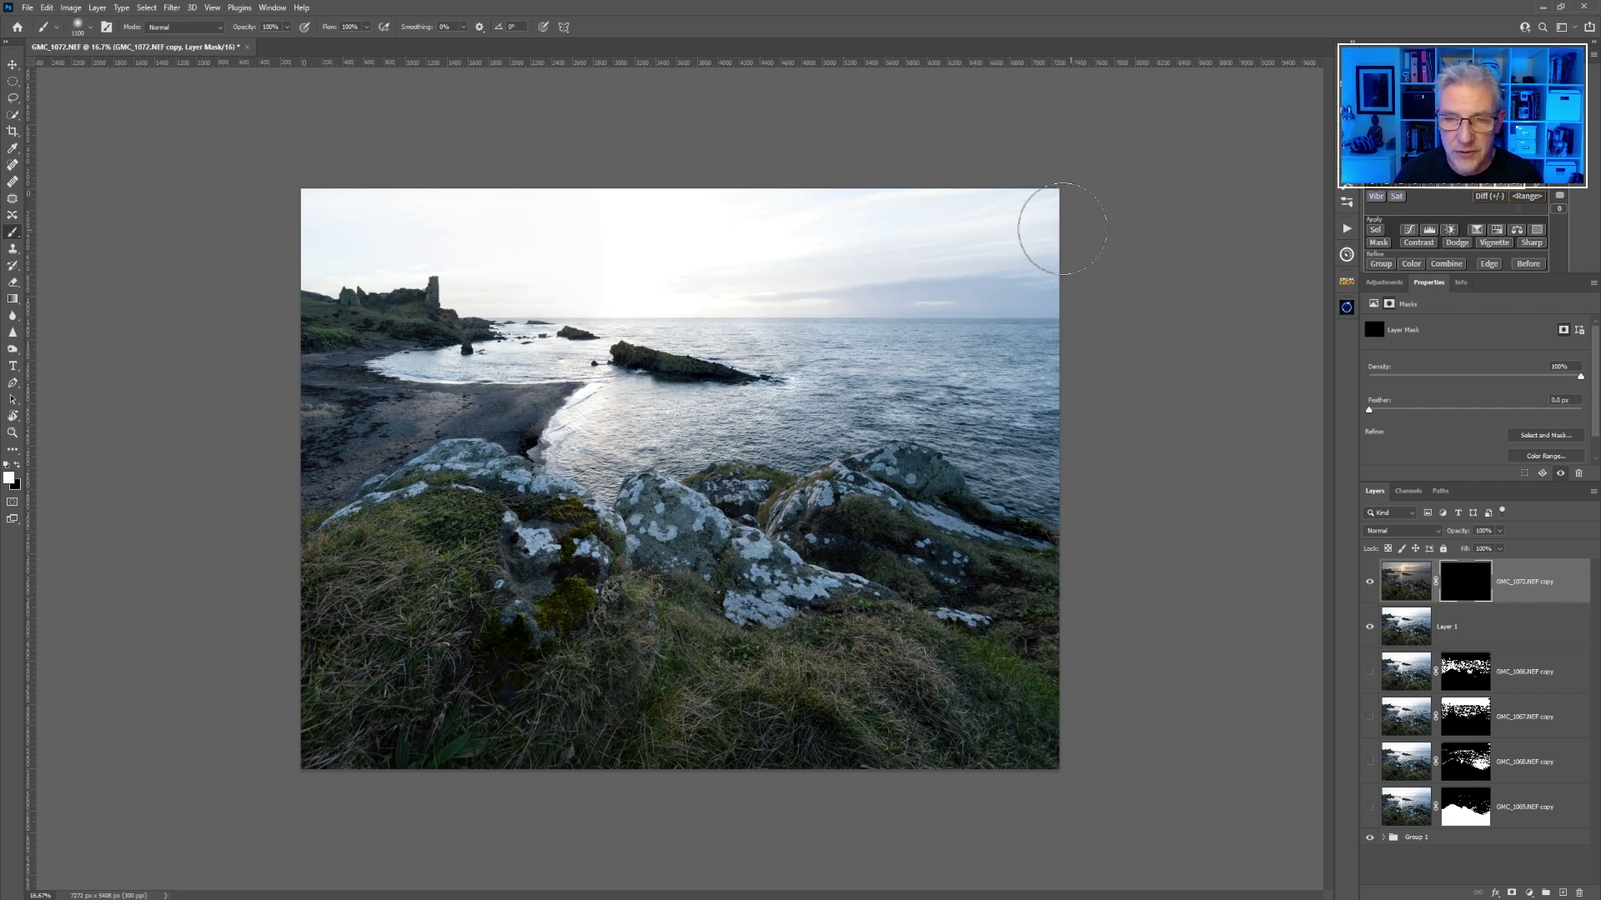
pyautogui.moveTo(1039, 232)
pyautogui.mouseDown()
pyautogui.moveTo(652, 252)
pyautogui.moveTo(608, 321)
pyautogui.moveTo(1008, 350)
pyautogui.moveTo(717, 379)
pyautogui.moveTo(838, 372)
pyautogui.moveTo(1051, 400)
pyautogui.moveTo(583, 417)
pyautogui.mouseUp()
pyautogui.press('[')
pyautogui.press('[')
pyautogui.press('[')
pyautogui.press('[')
pyautogui.press('[')
pyautogui.press('[')
pyautogui.press('[')
pyautogui.press('[')
pyautogui.moveTo(400, 367)
pyautogui.mouseDown()
pyautogui.moveTo(640, 450)
pyautogui.moveTo(1001, 479)
pyautogui.mouseUp()
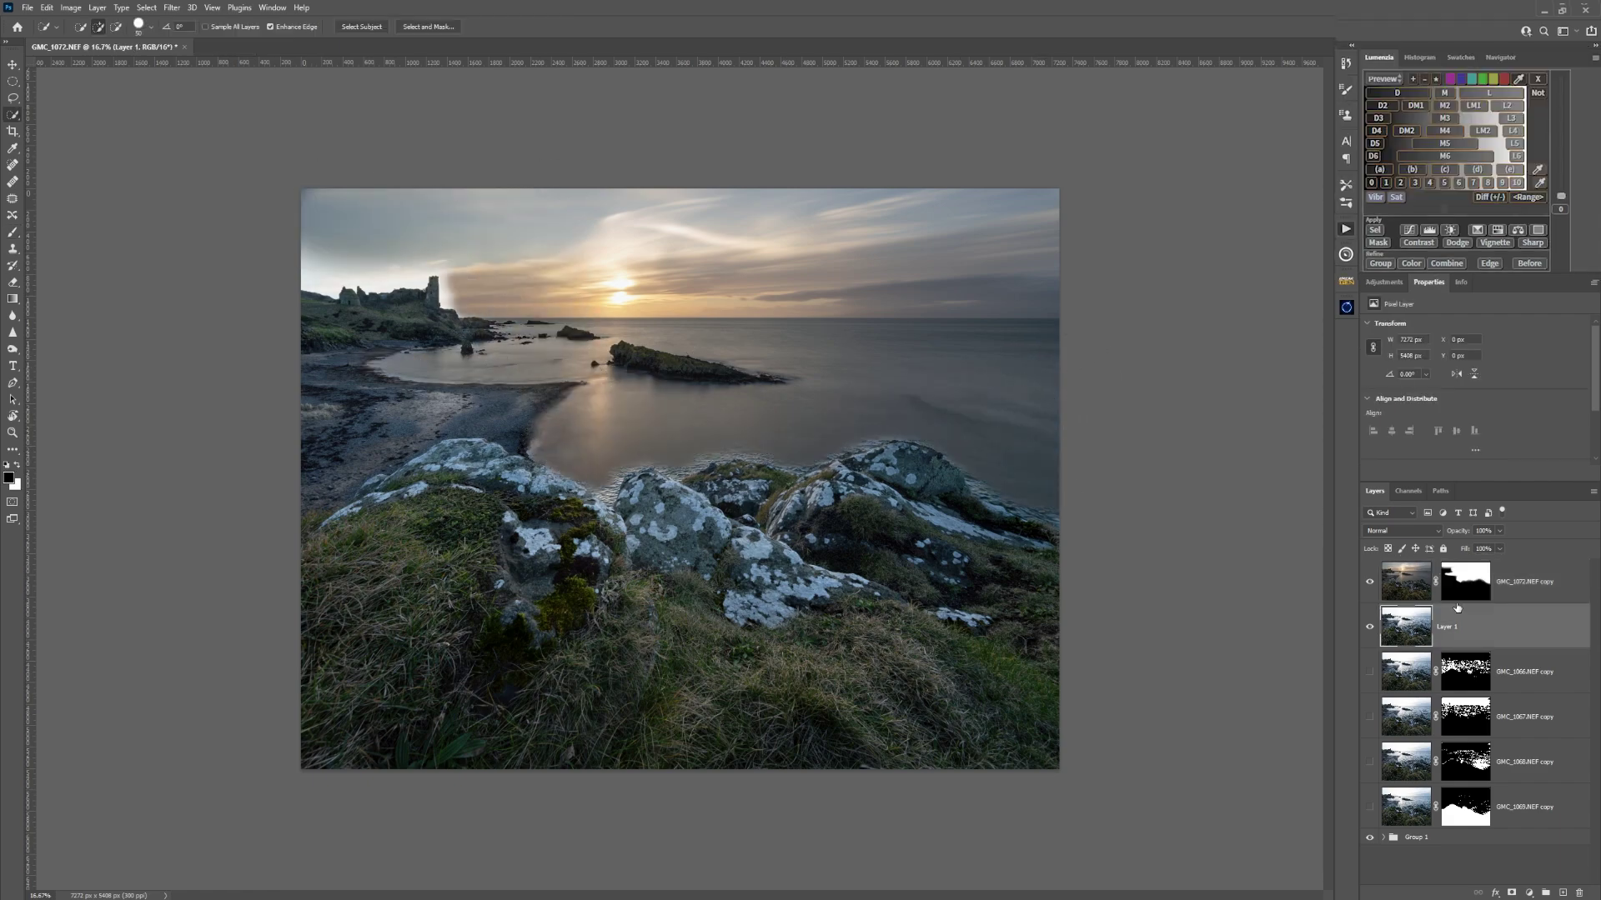
pyautogui.moveTo(387, 278); pyautogui.dragTo(467, 278)
# - Swap to the other colour at 50% opacity and paint the beach and nearby rocks back in
pyautogui.scroll(-5, 798, 361)
pyautogui.scroll(8, 697, 334)
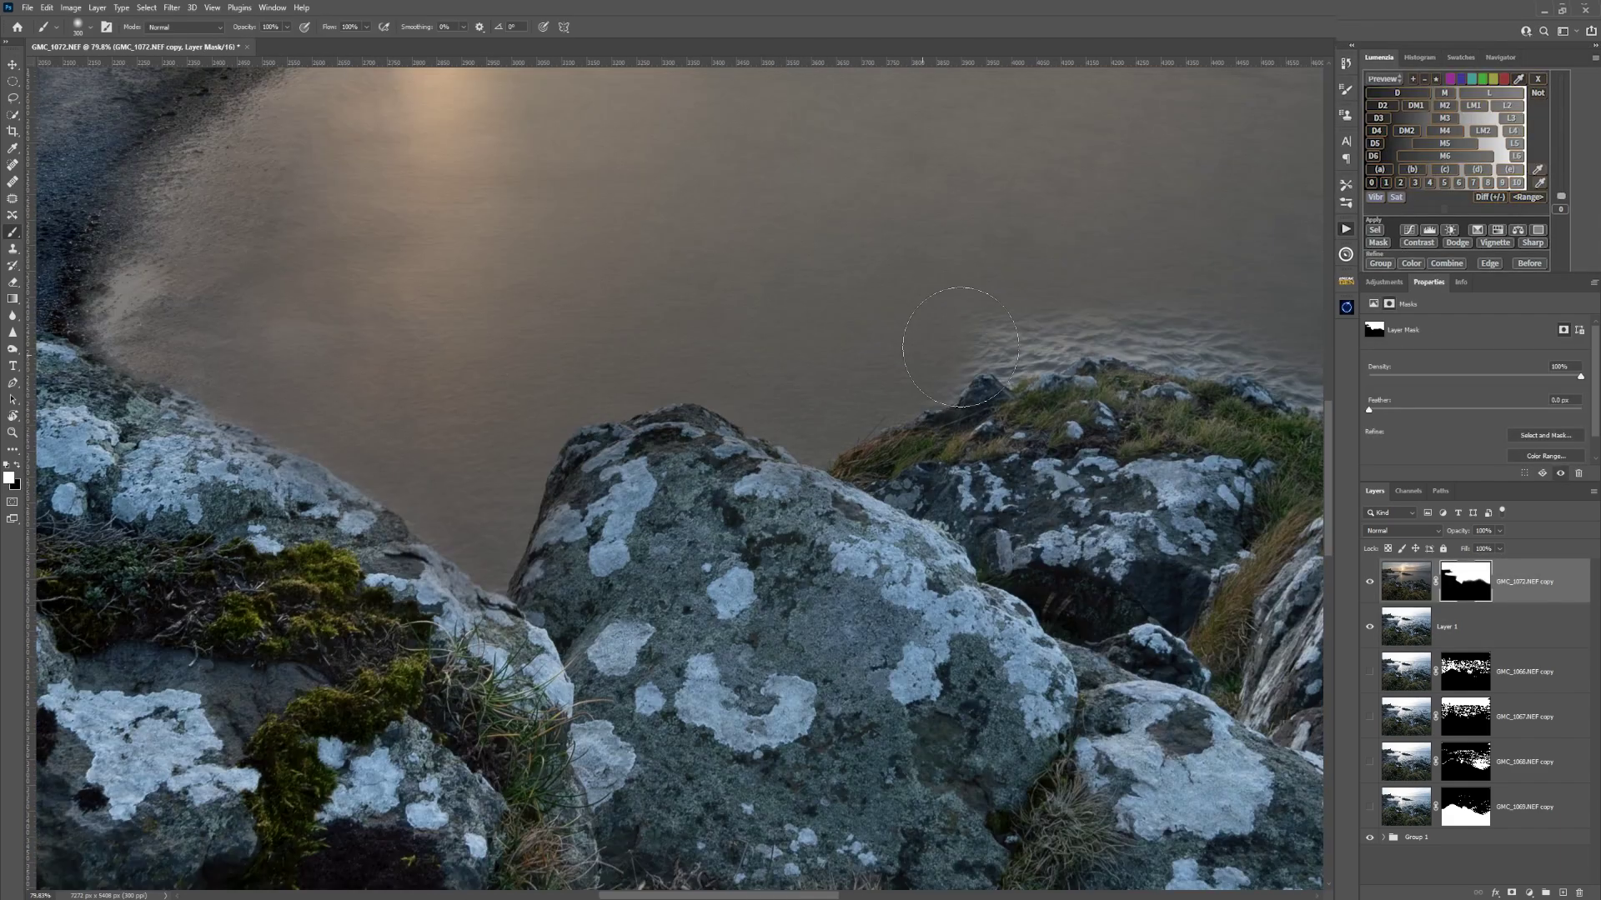
pyautogui.scroll(-3, 697, 304)
pyautogui.scroll(-1, 584, 383)
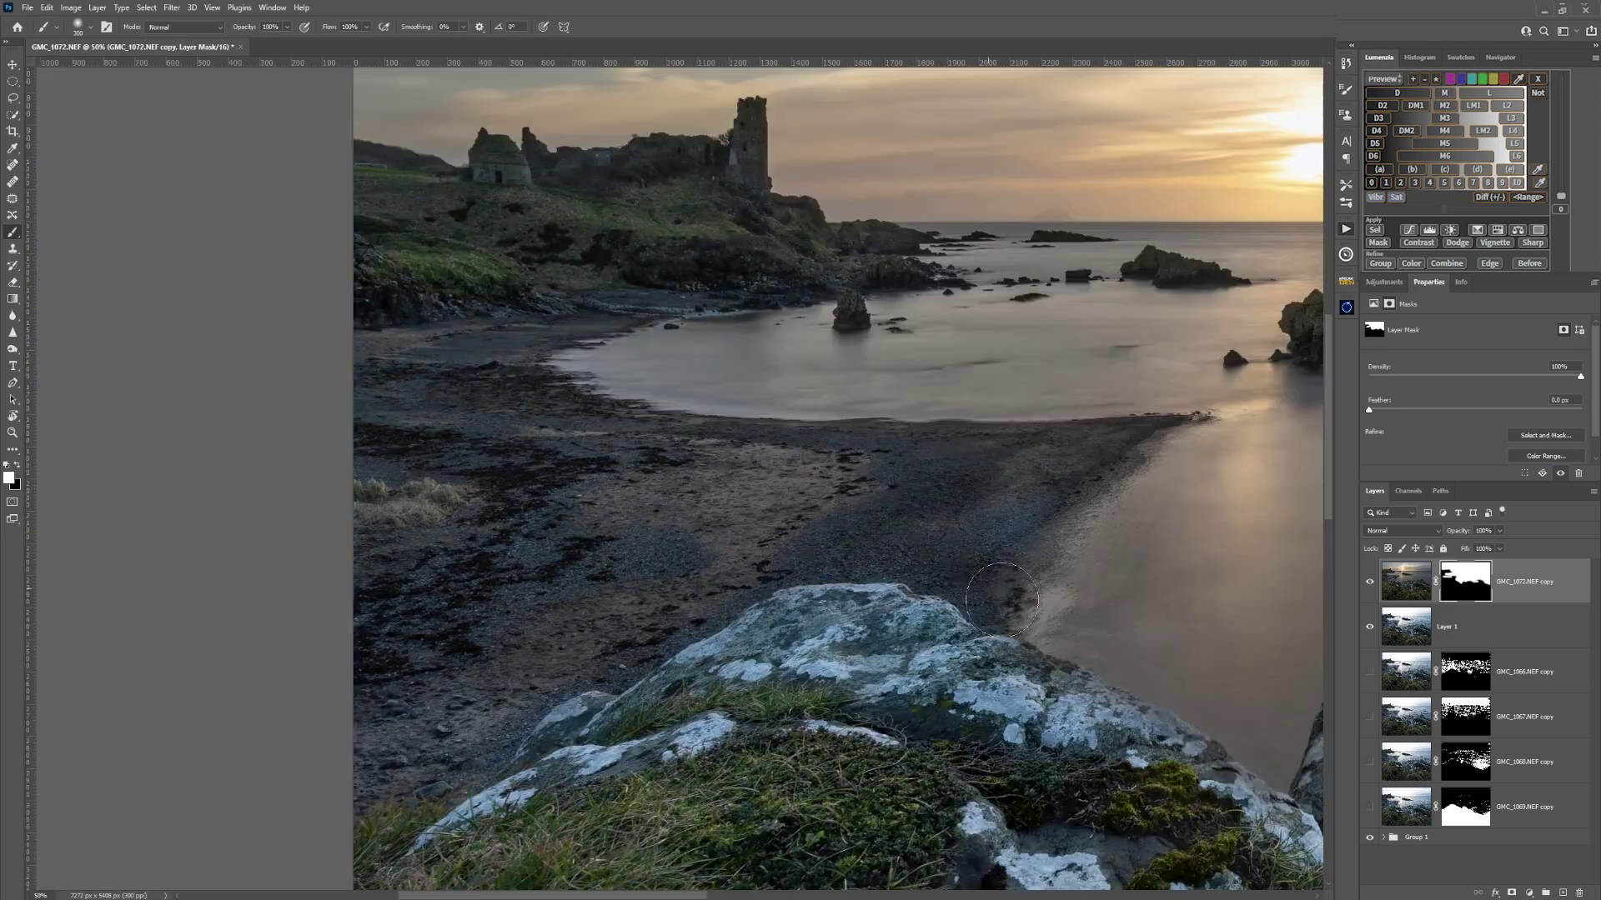
pyautogui.press('x')
pyautogui.press('5')
pyautogui.press('5')
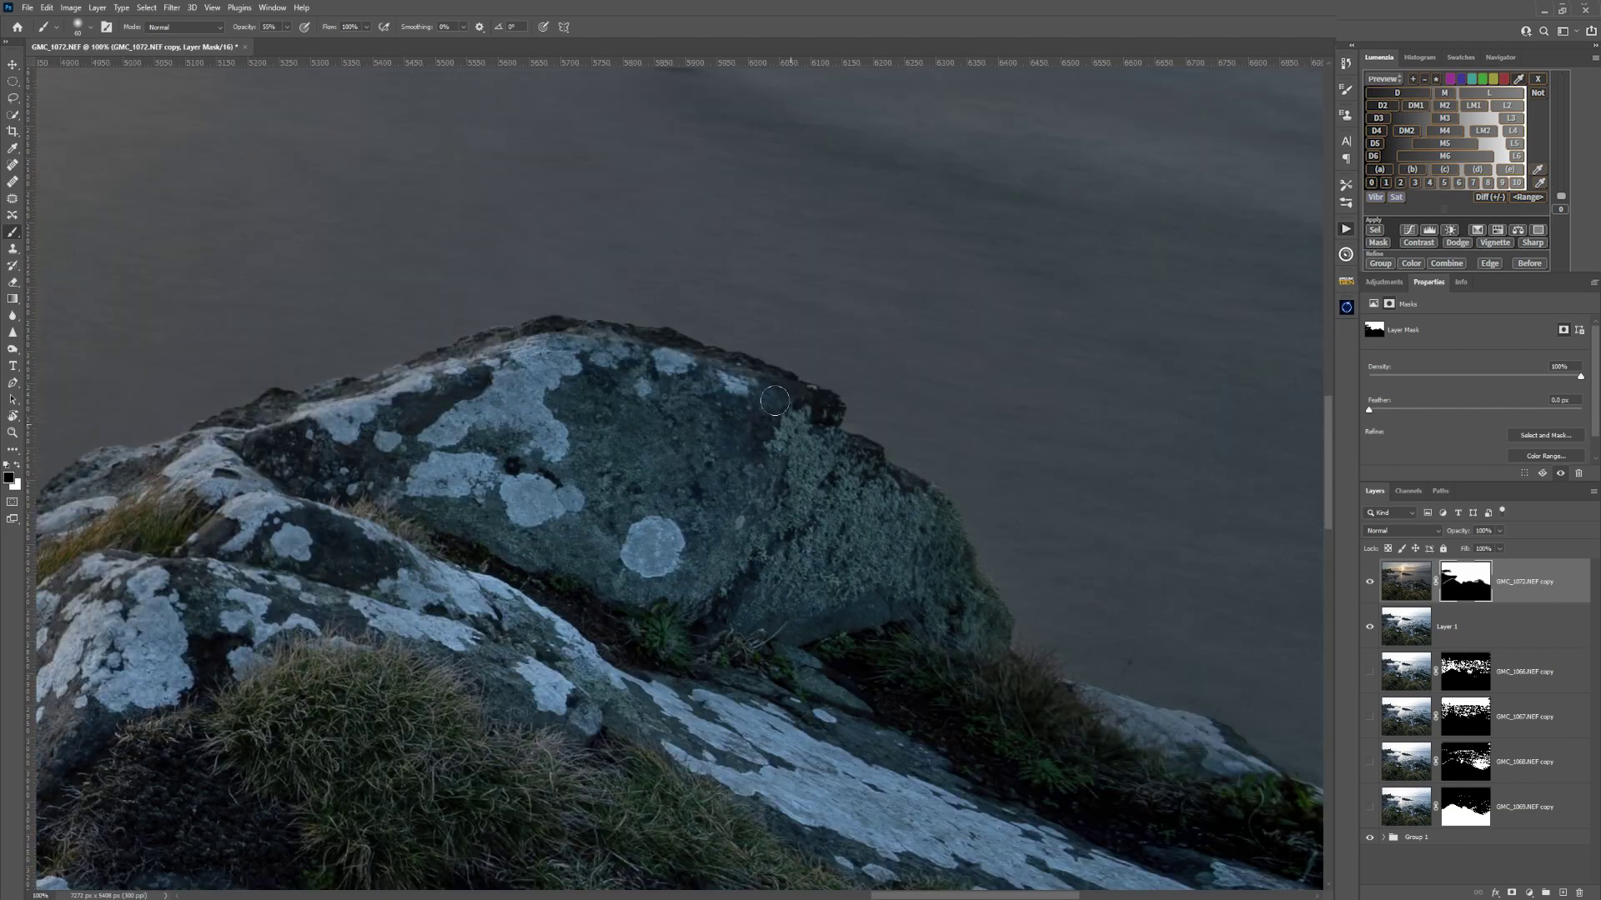
pyautogui.moveTo(775, 401); pyautogui.dragTo(856, 626)
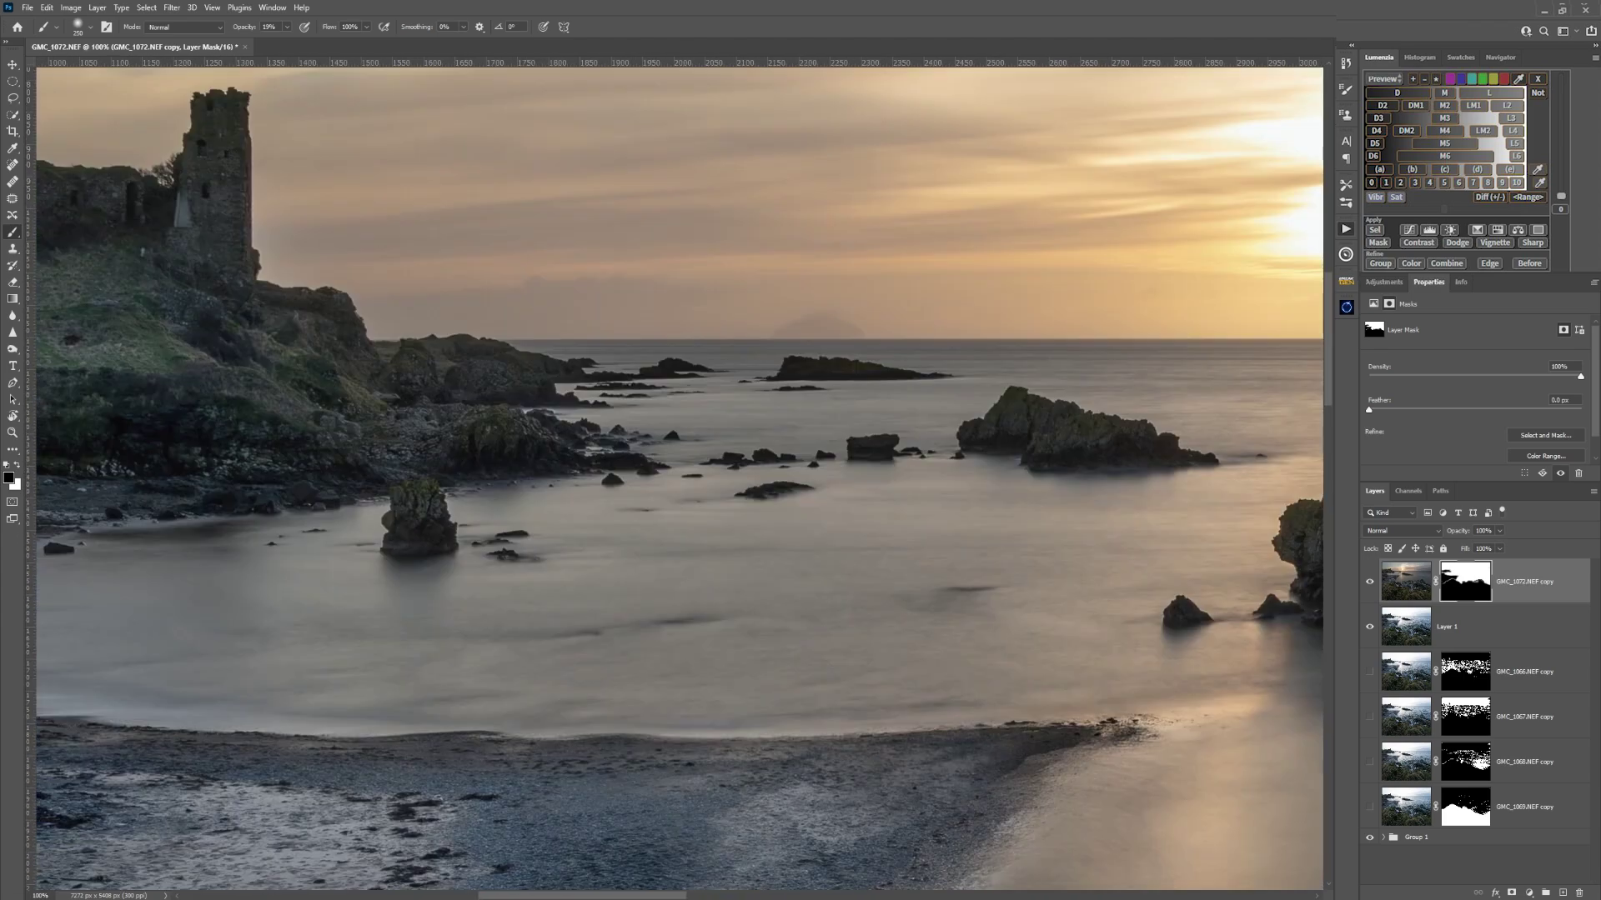
pyautogui.hotkey('ctrl', '-')
pyautogui.hotkey('ctrl', '-')
pyautogui.hotkey('ctrl', '-')
pyautogui.hotkey('ctrl', '-')
pyautogui.hotkey('ctrl', '-')
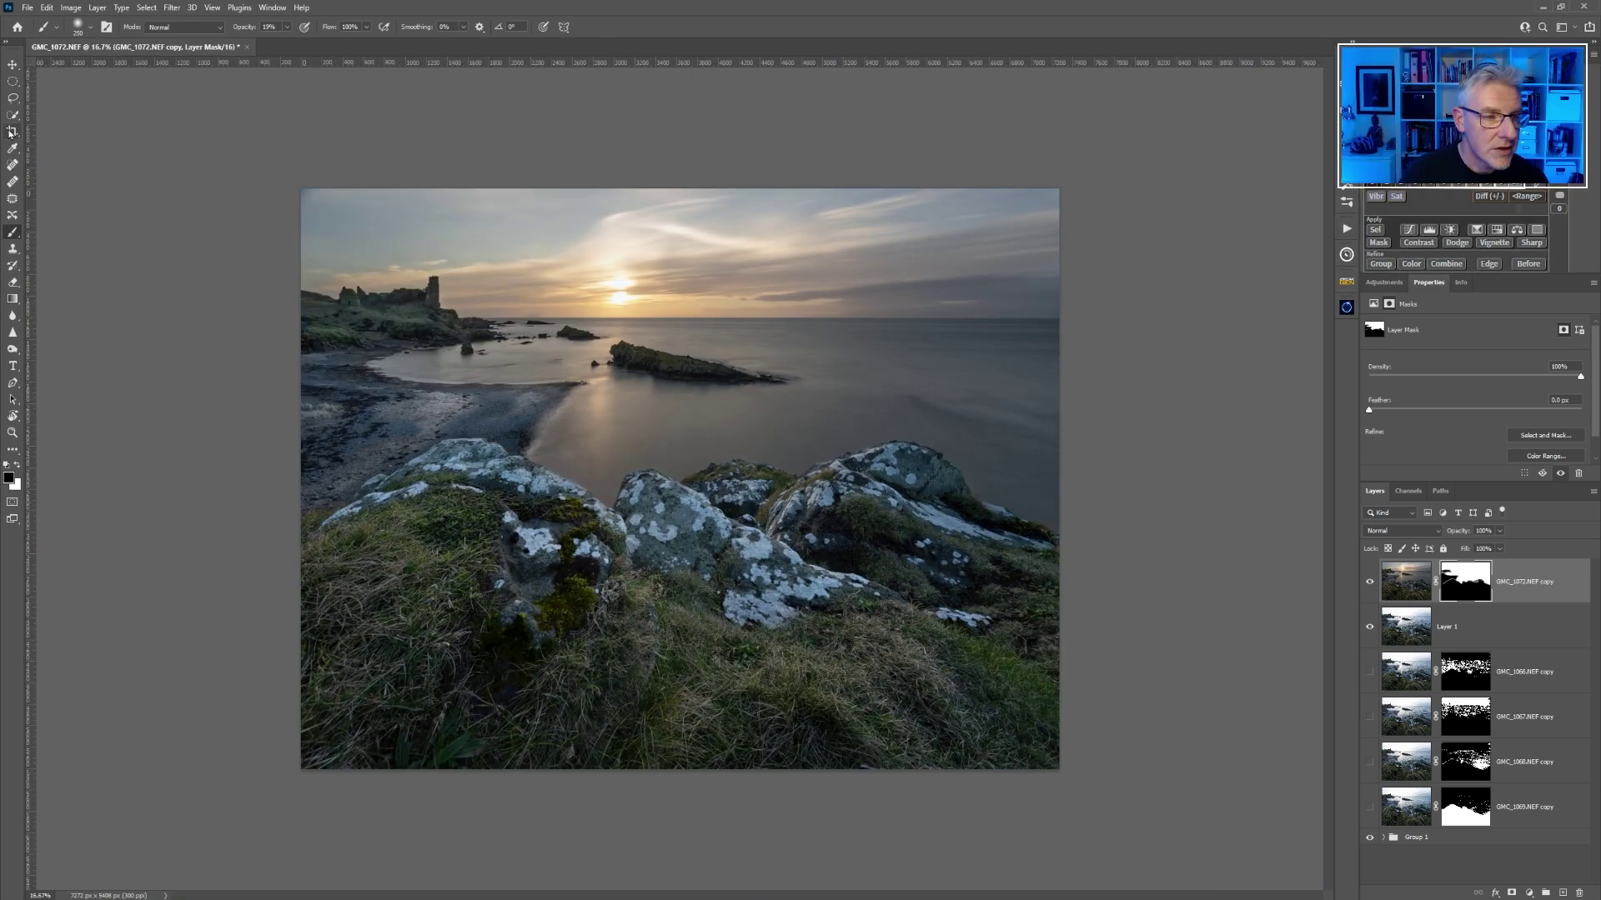